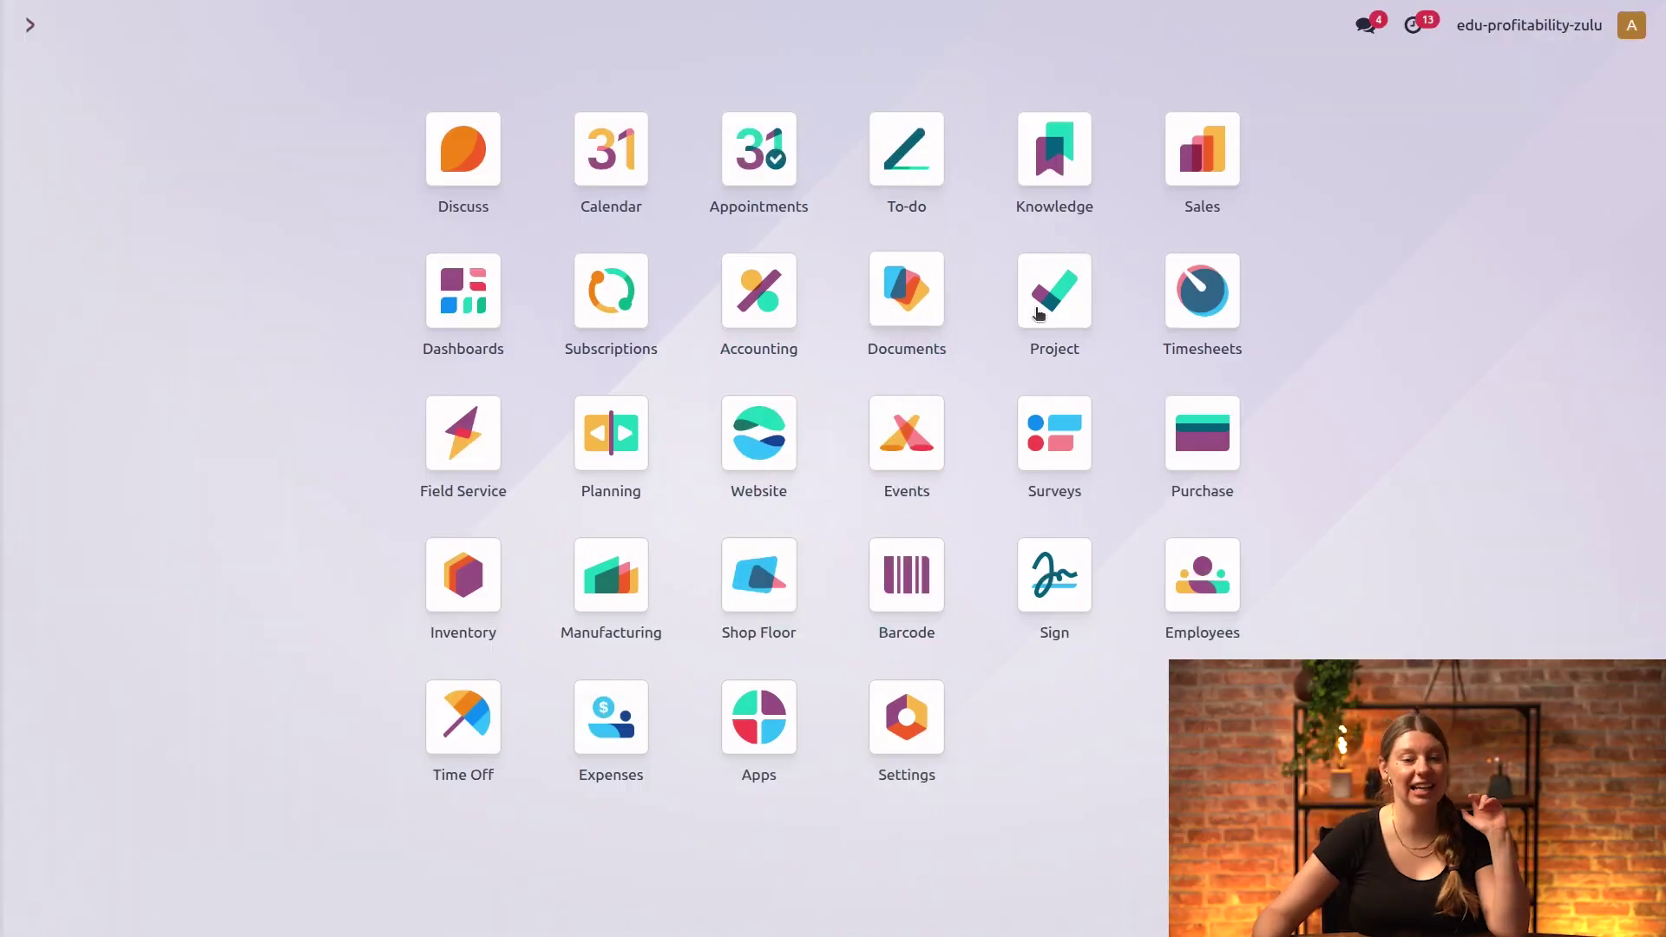
Step: Enable the Milestones option in Project settings, save, and return to the projects board
click(1069, 320)
click(438, 28)
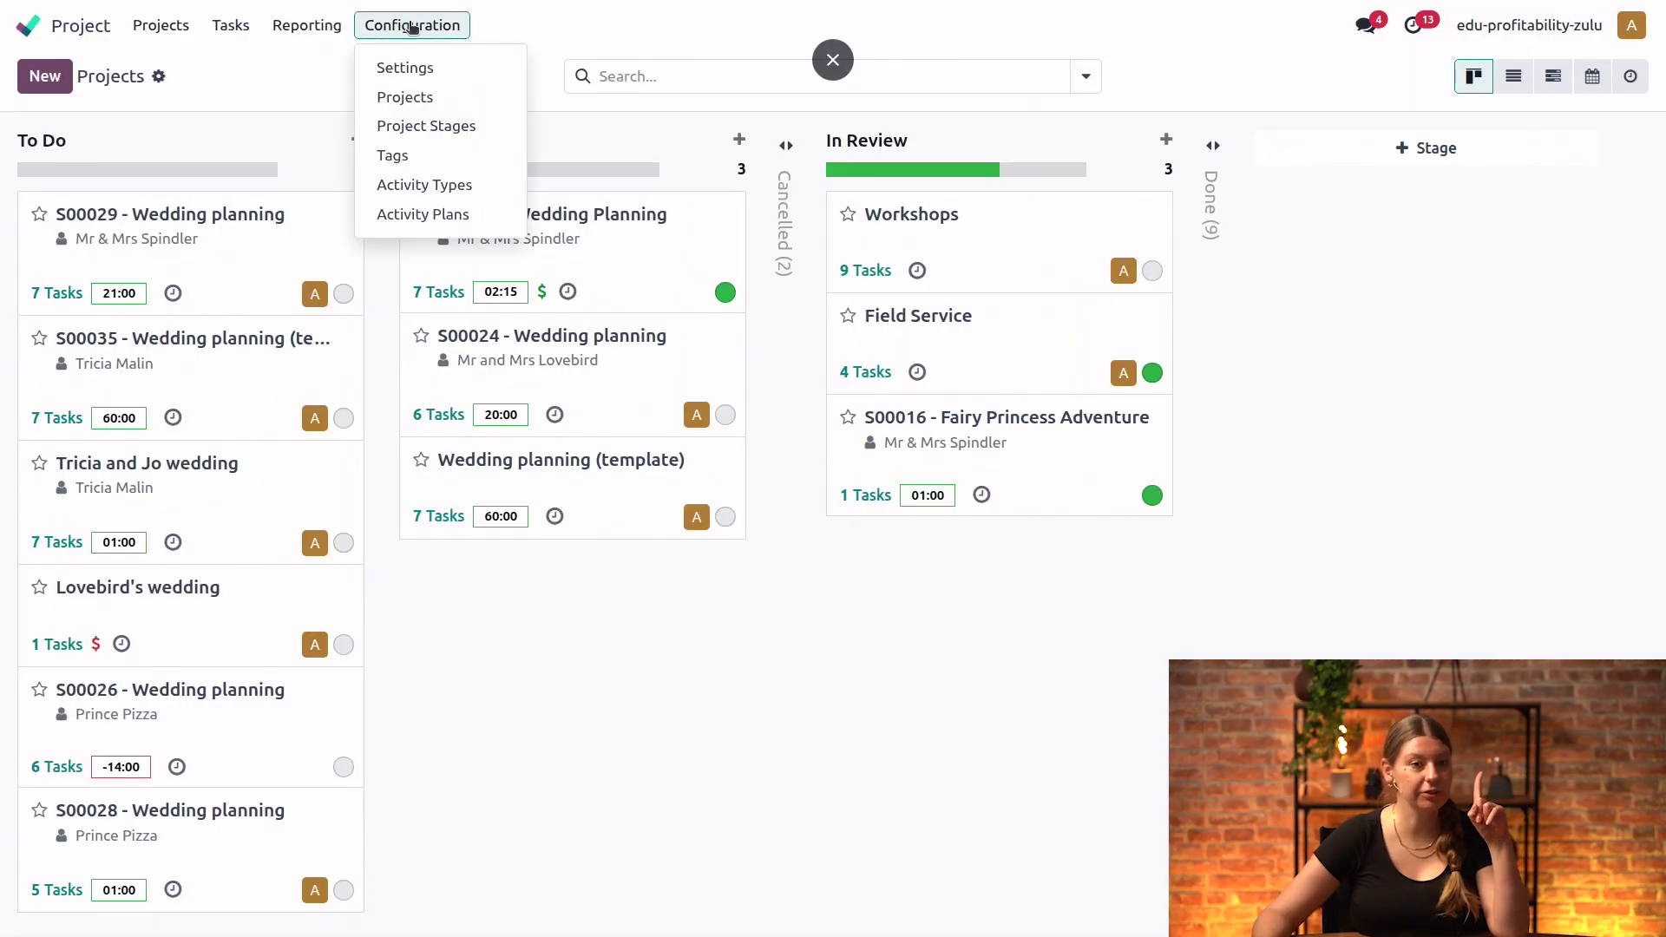
click(442, 73)
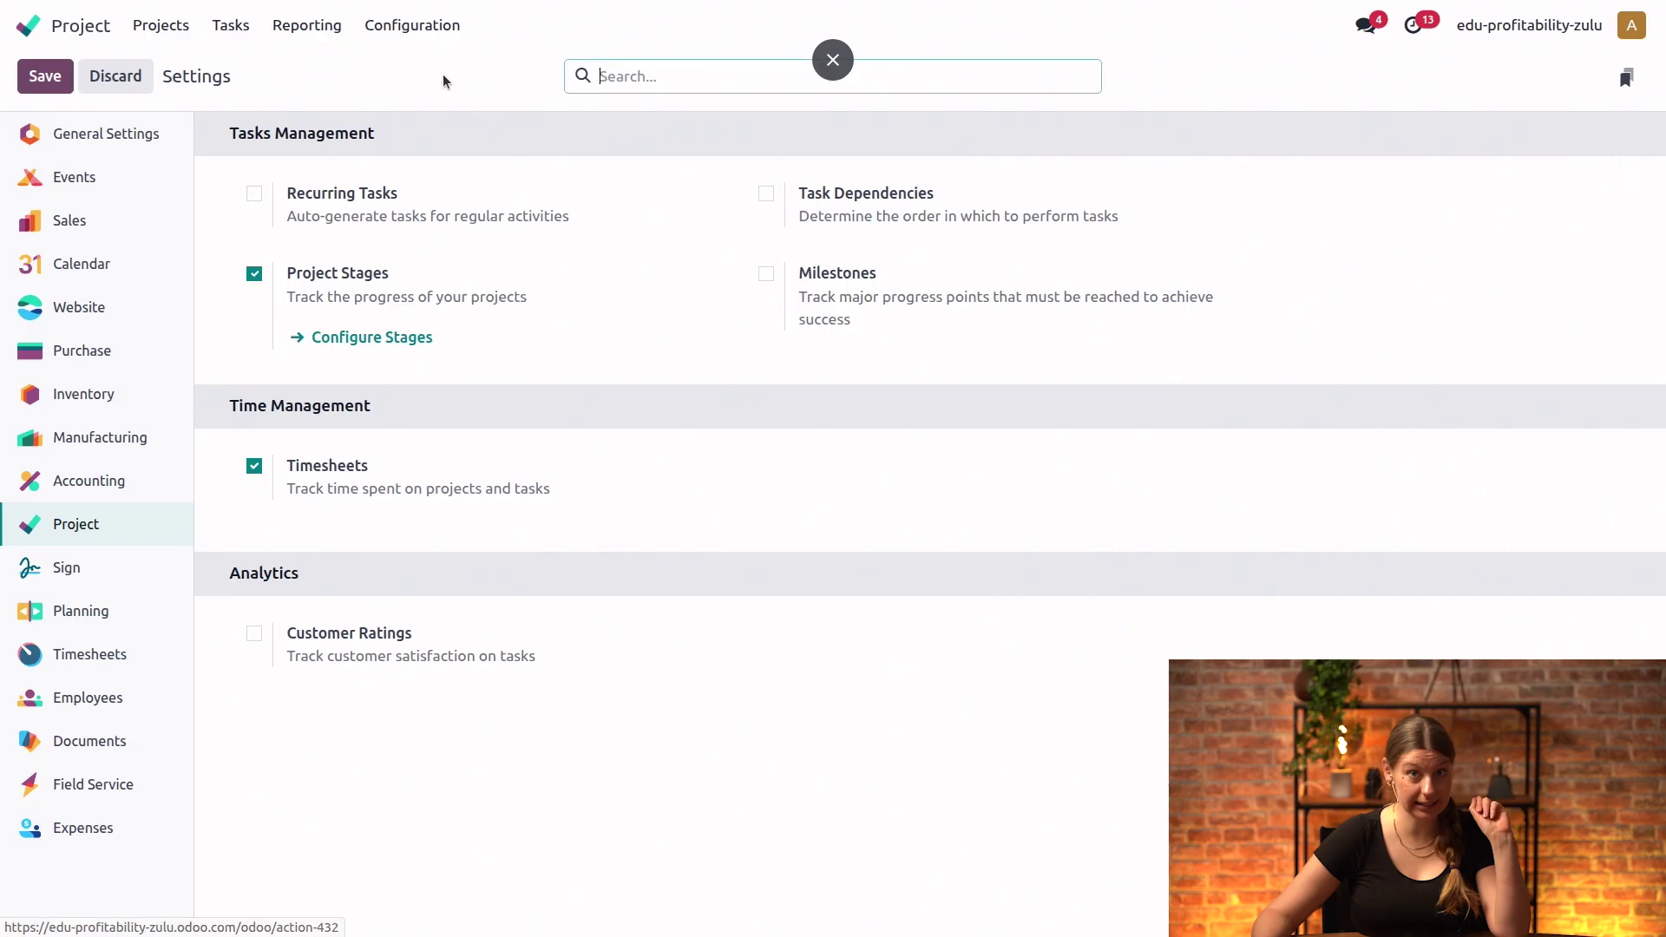
click(766, 274)
click(46, 76)
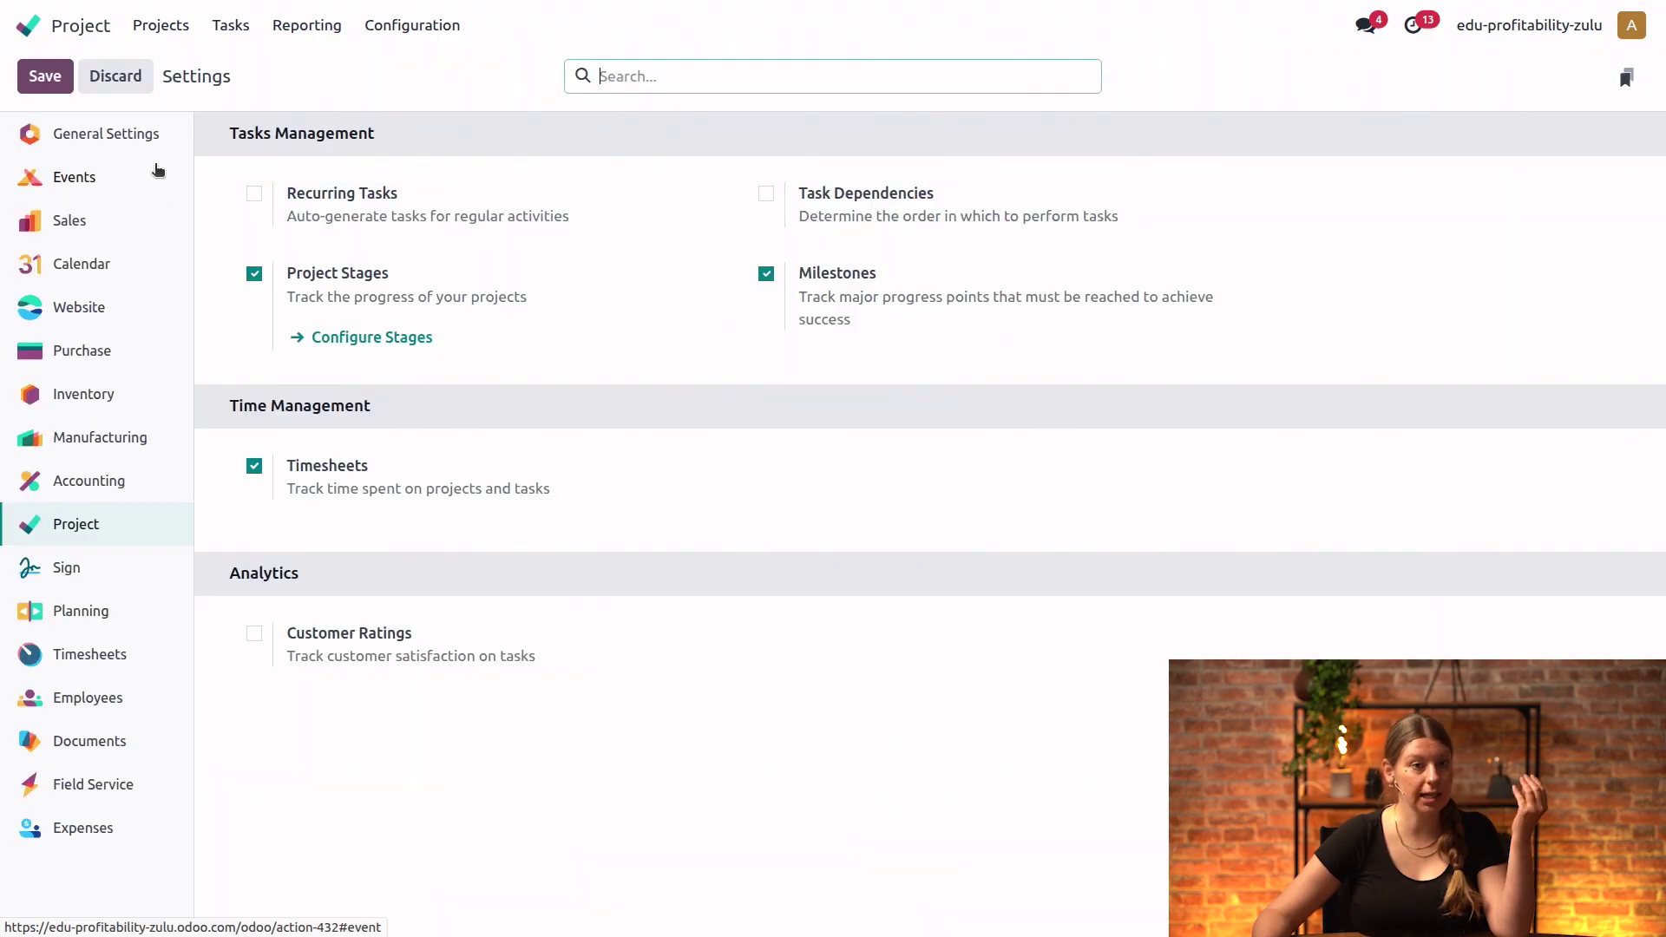
click(161, 26)
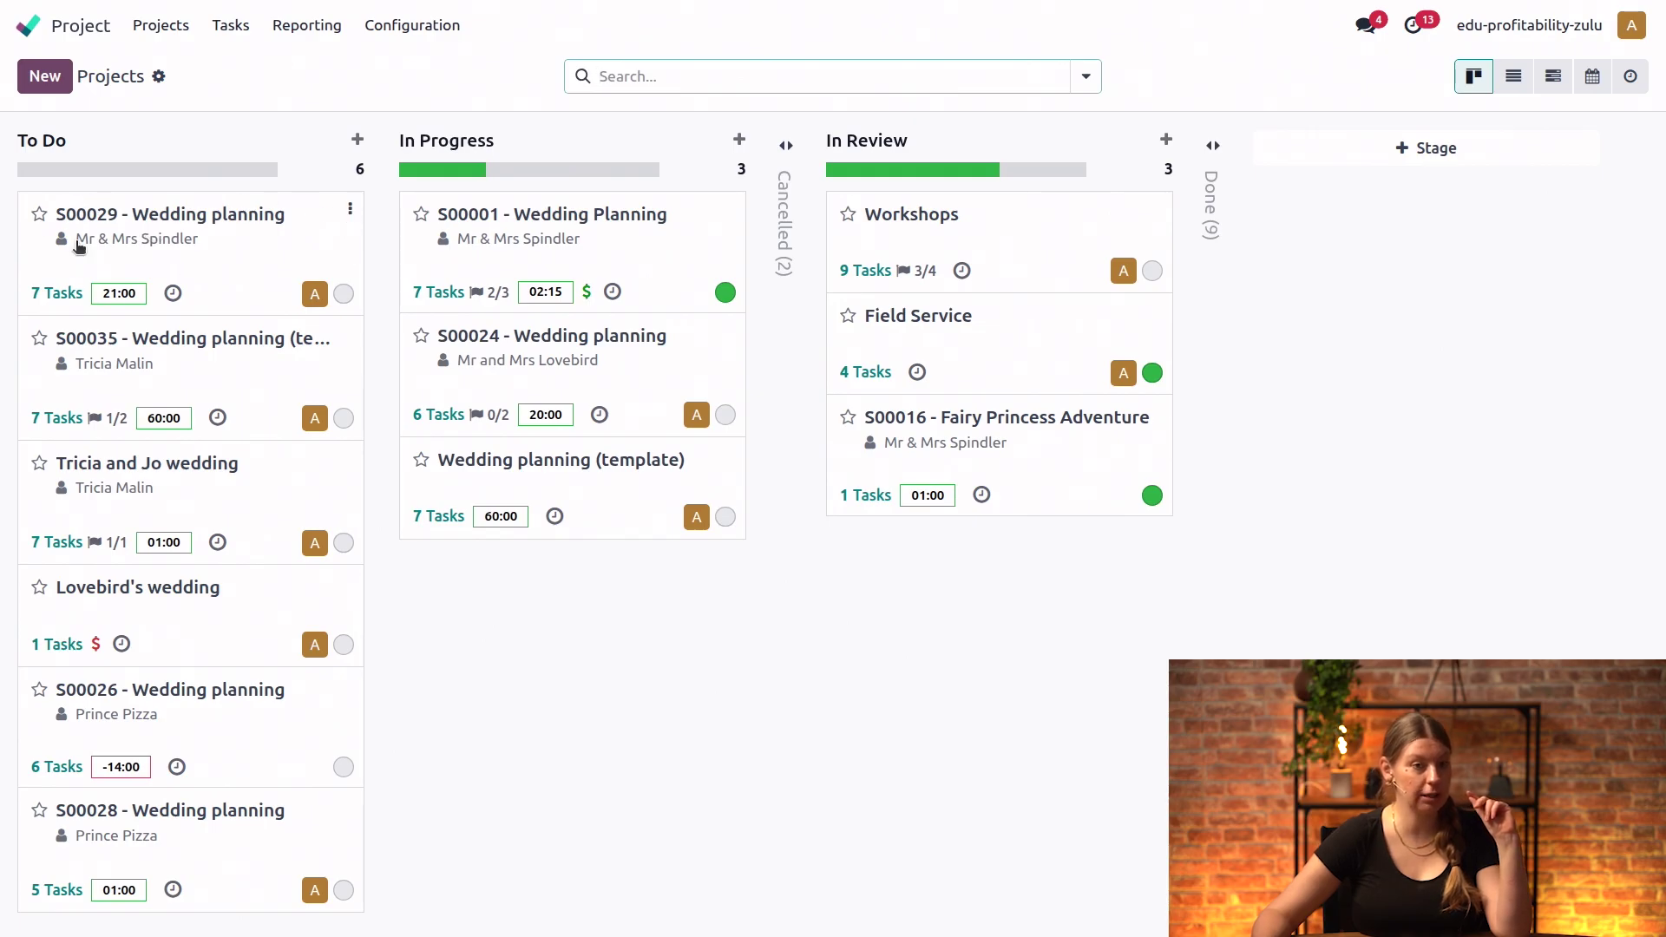
Step: Create milestones 'Booking the venue' and 'Rehearsal dinner' for the S00029 - Wedding planning project
click(350, 213)
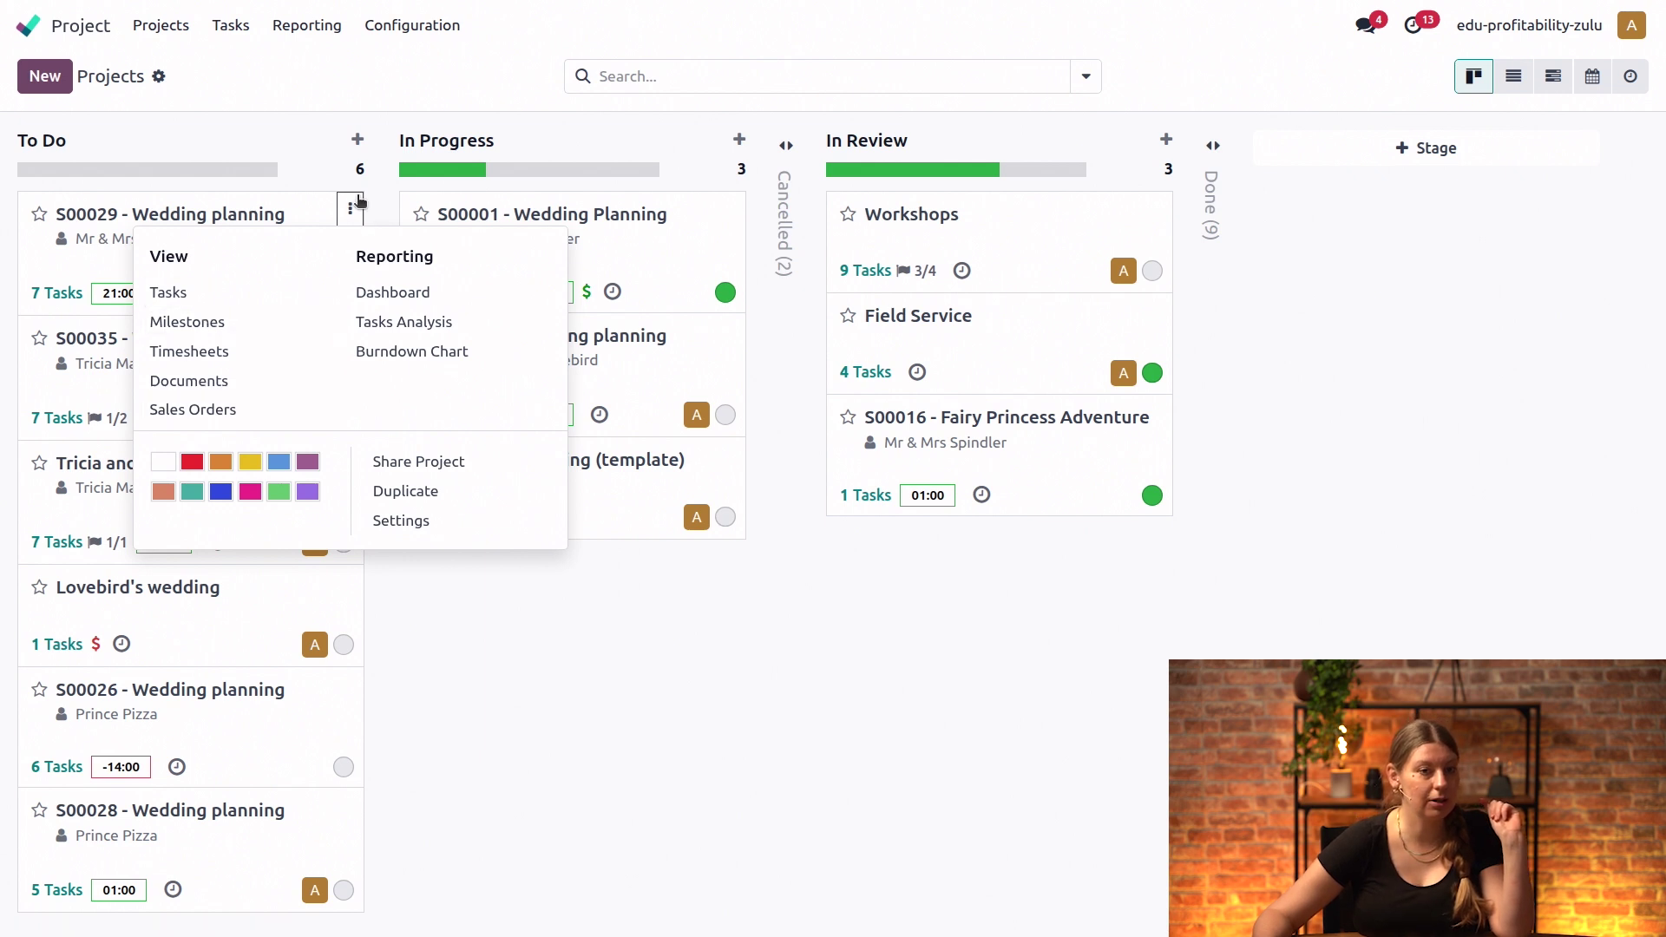
click(205, 328)
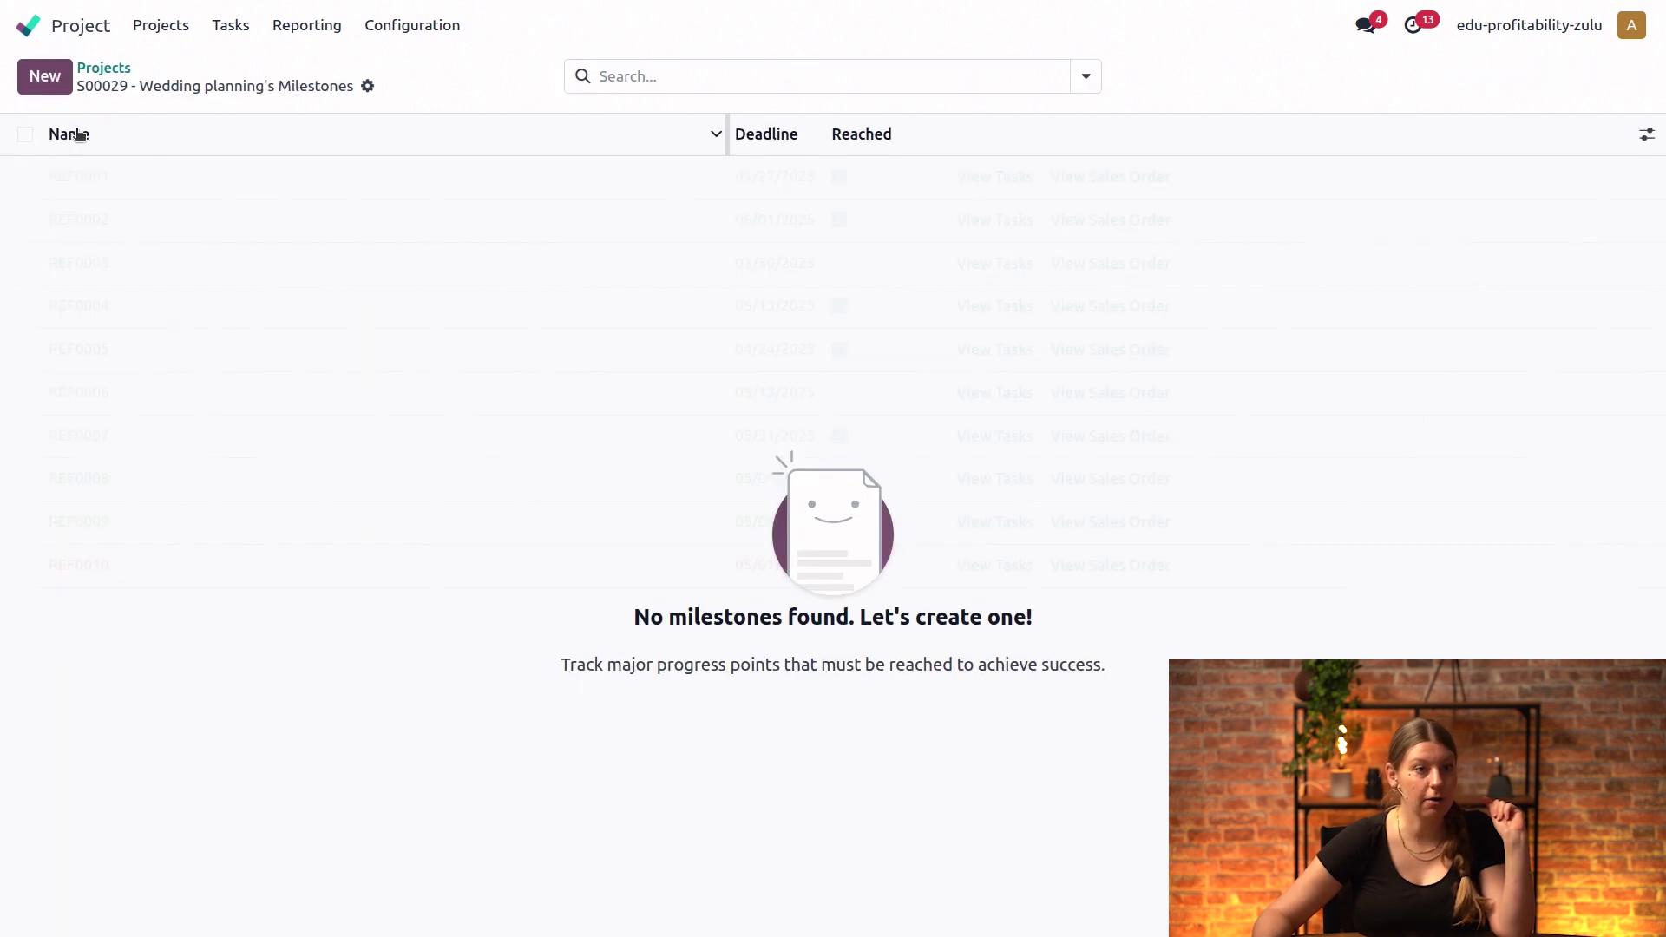
click(53, 78)
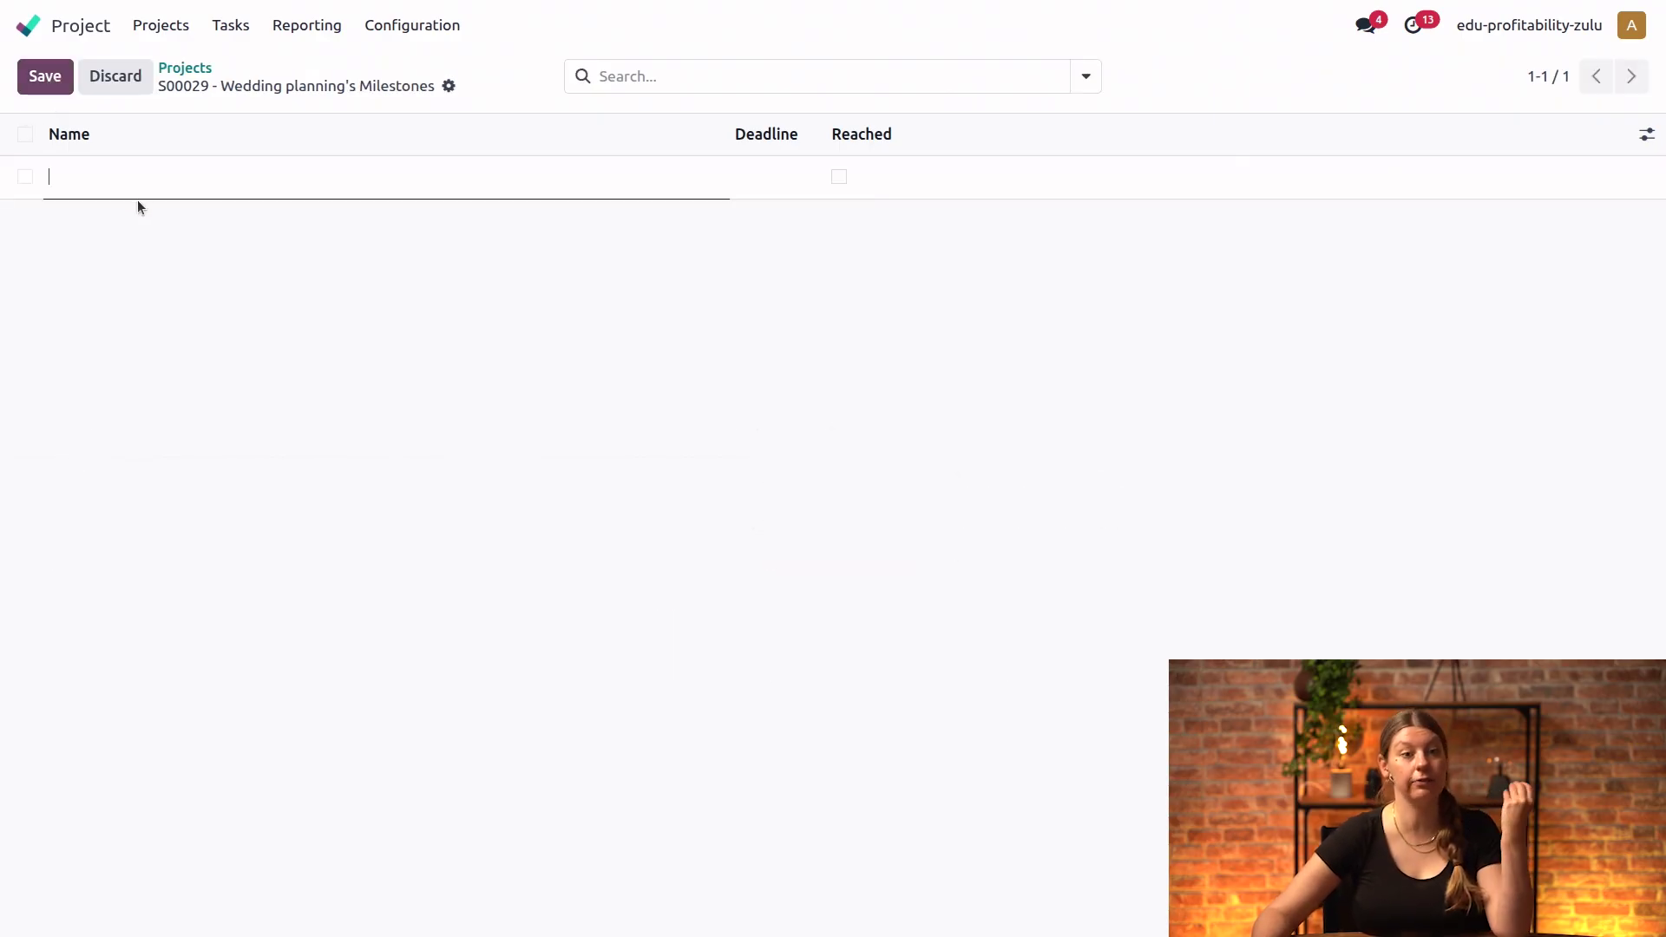
text(Booking the venue)
click(165, 37)
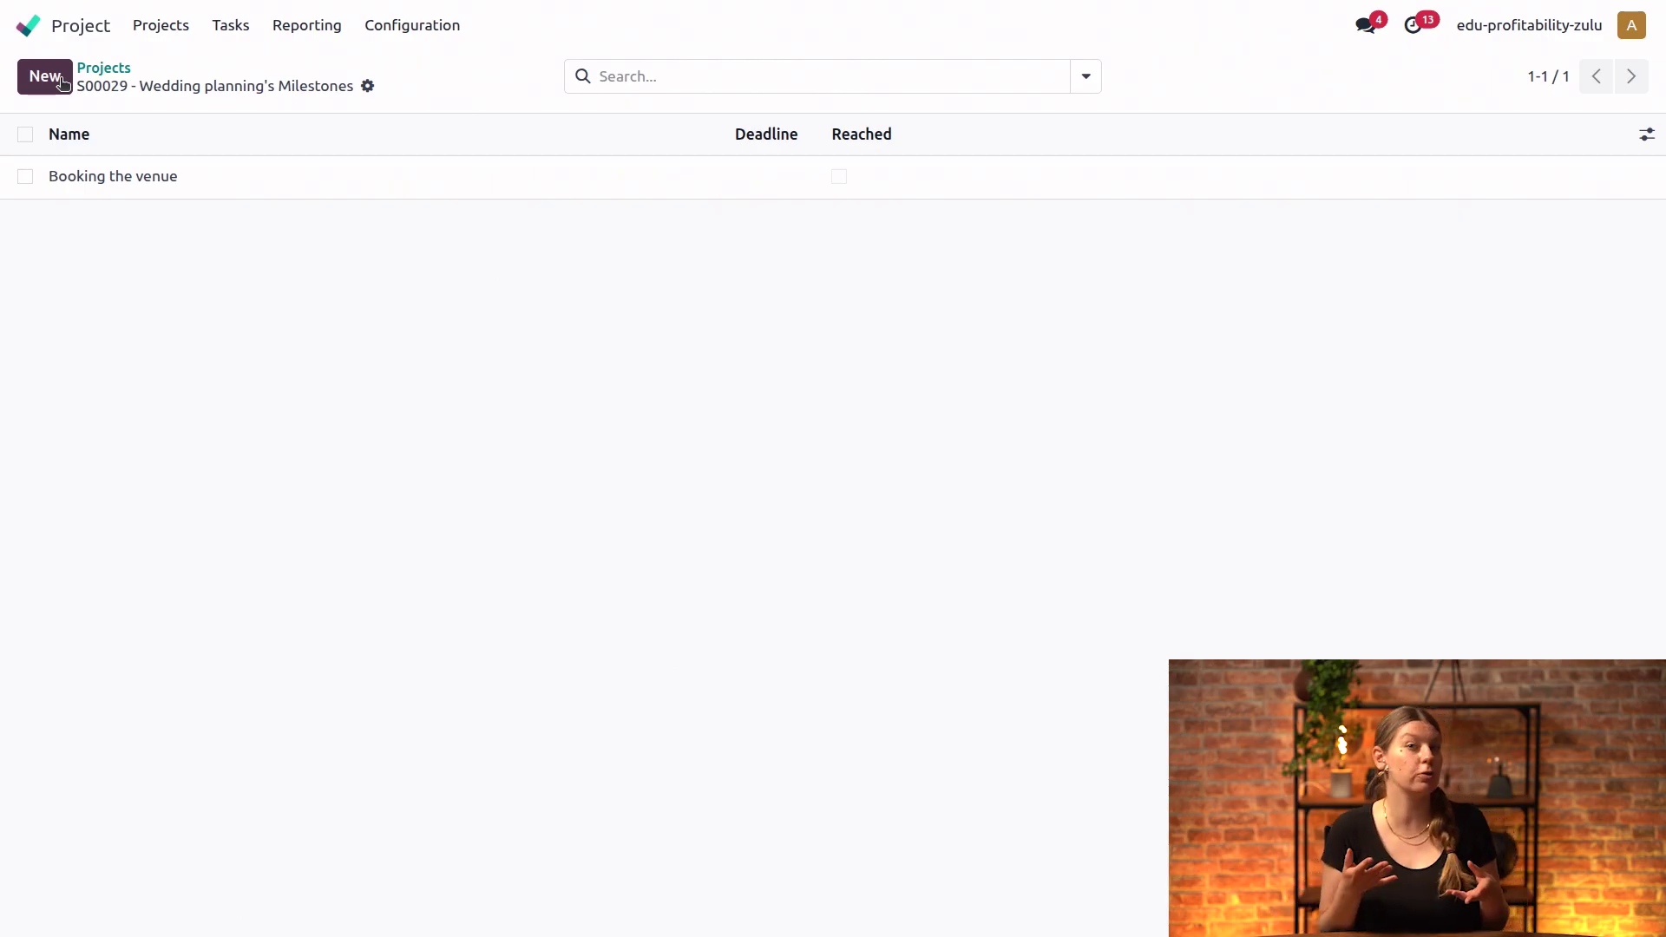
click(62, 84)
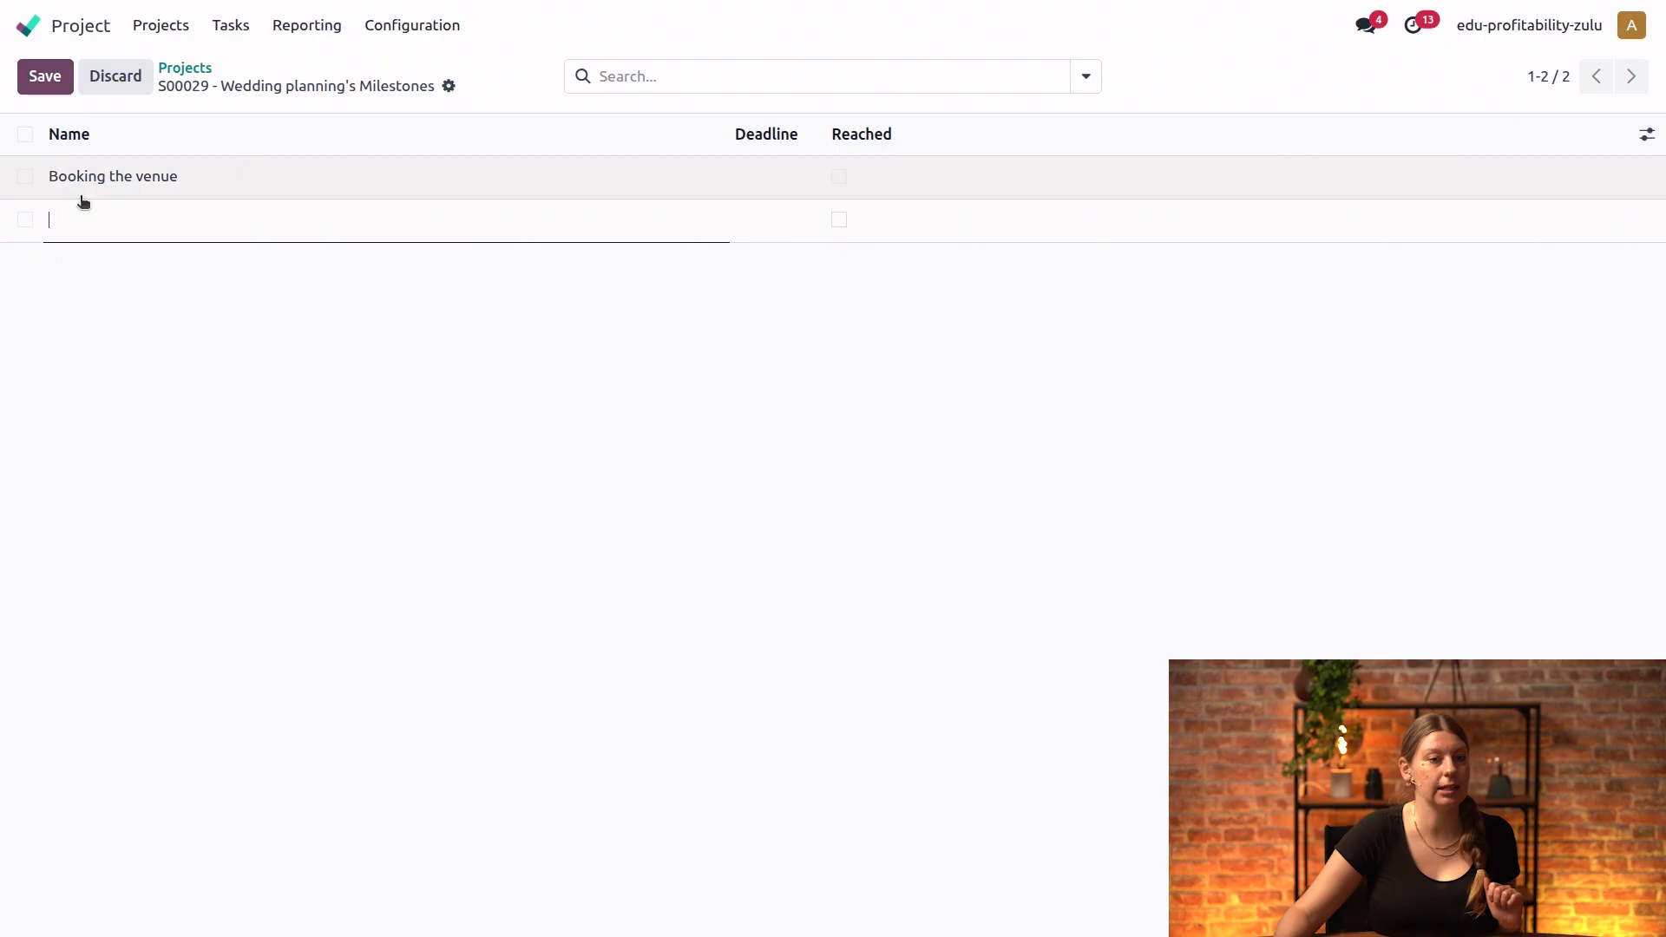
text(Rehearsal dinner)
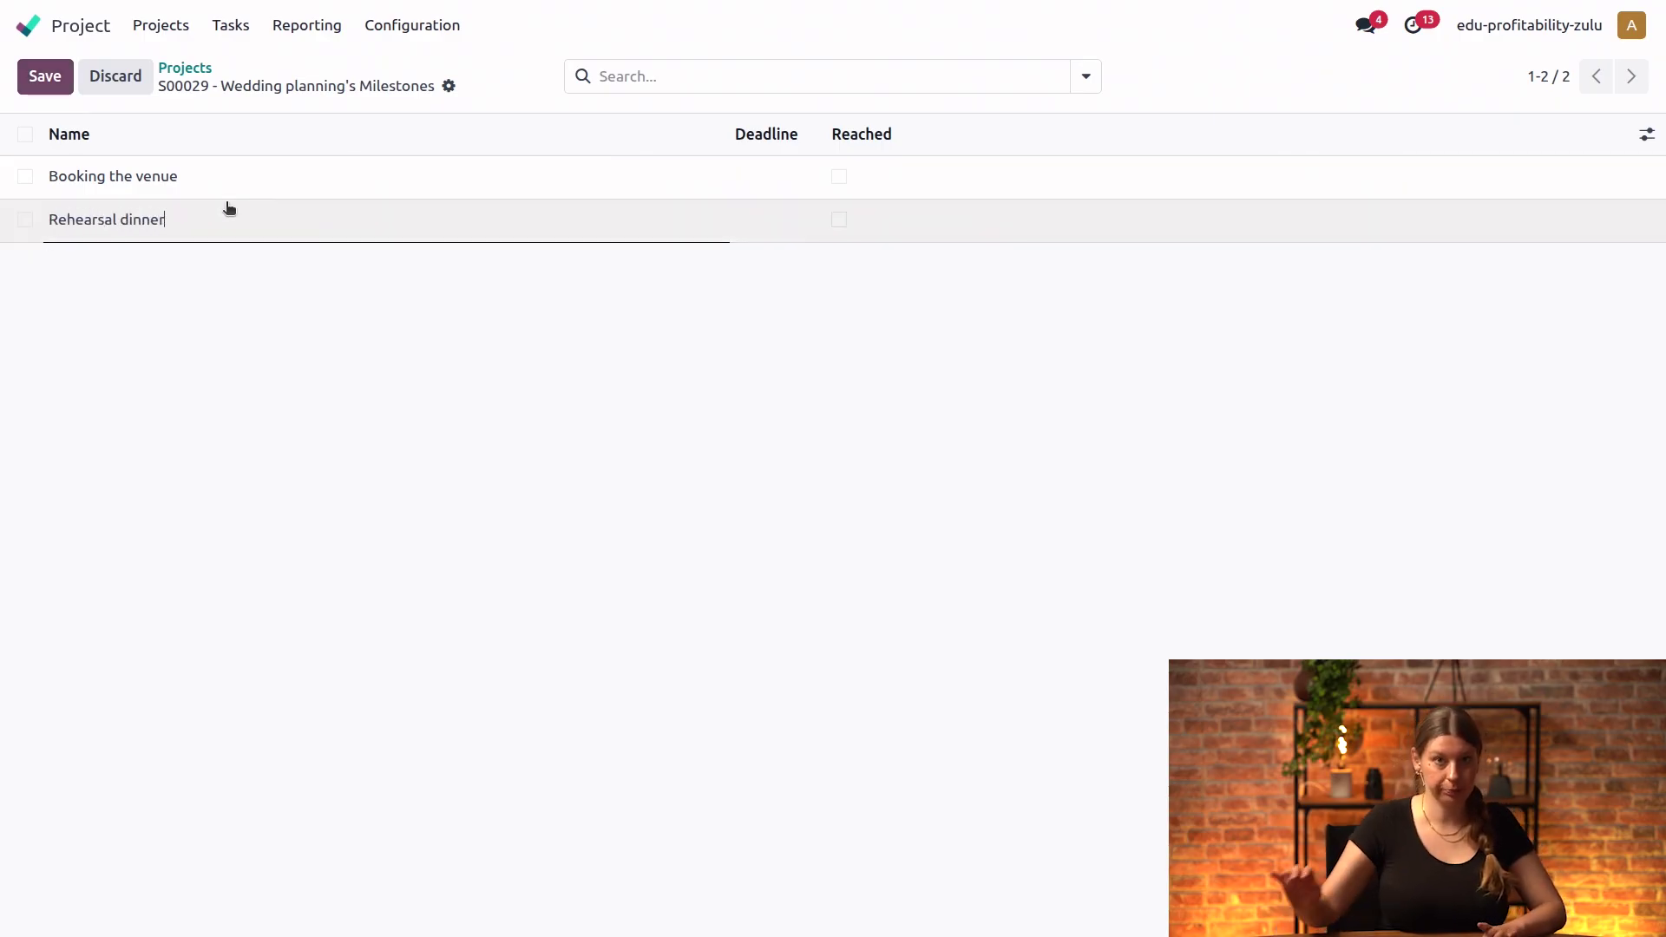
click(533, 503)
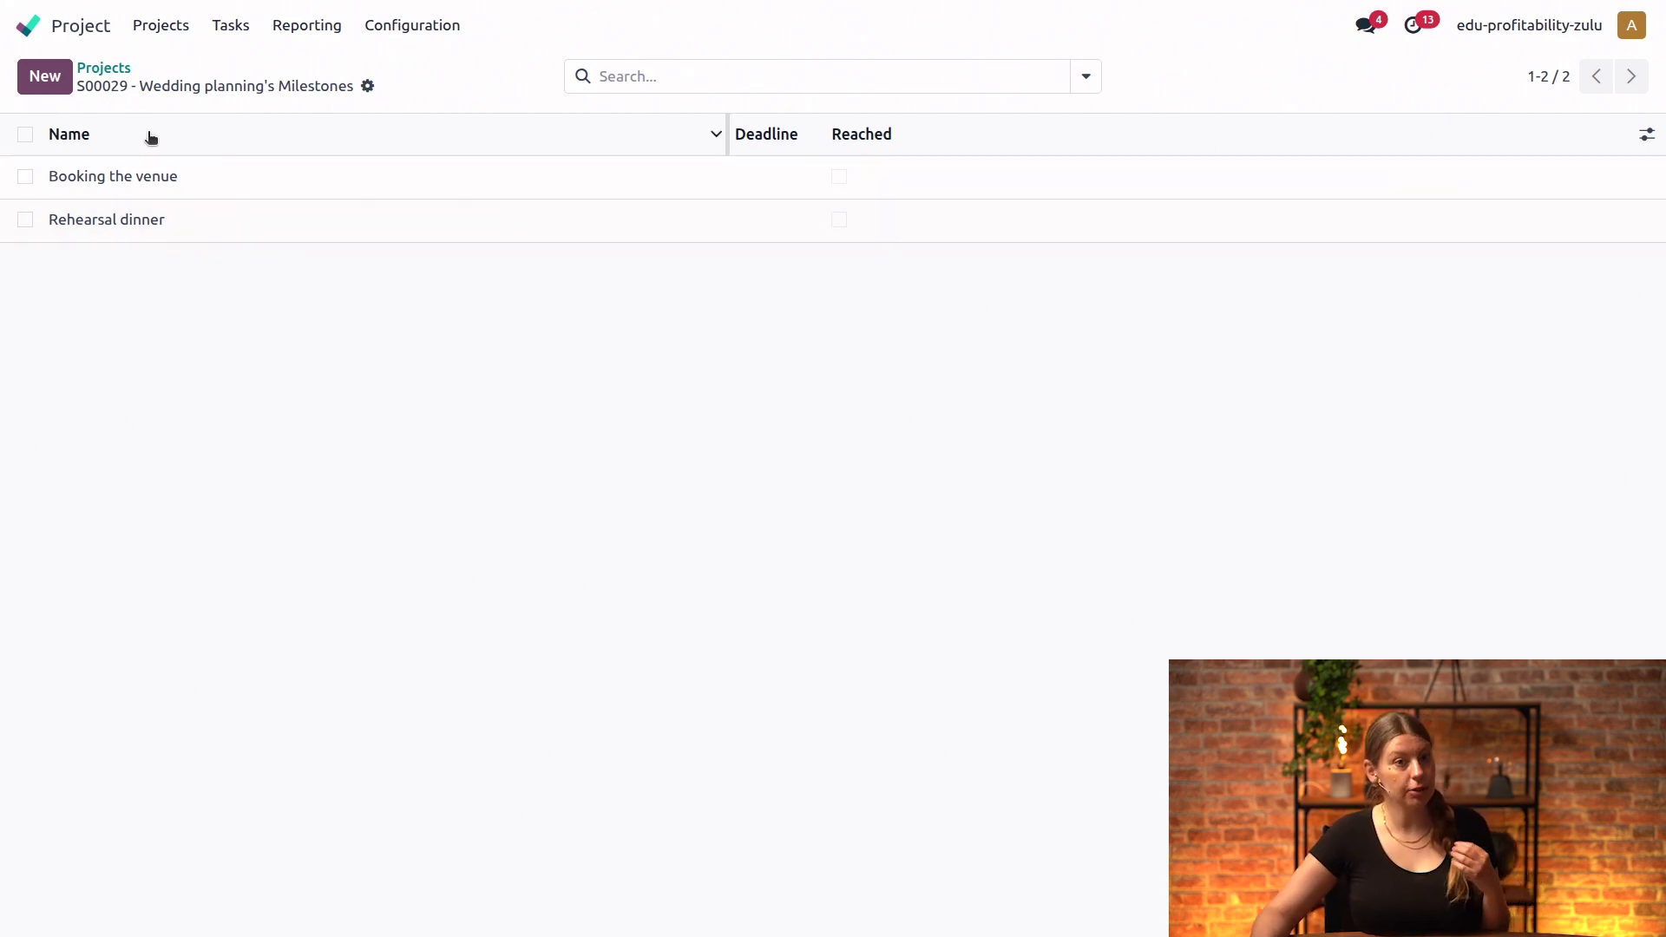
click(177, 33)
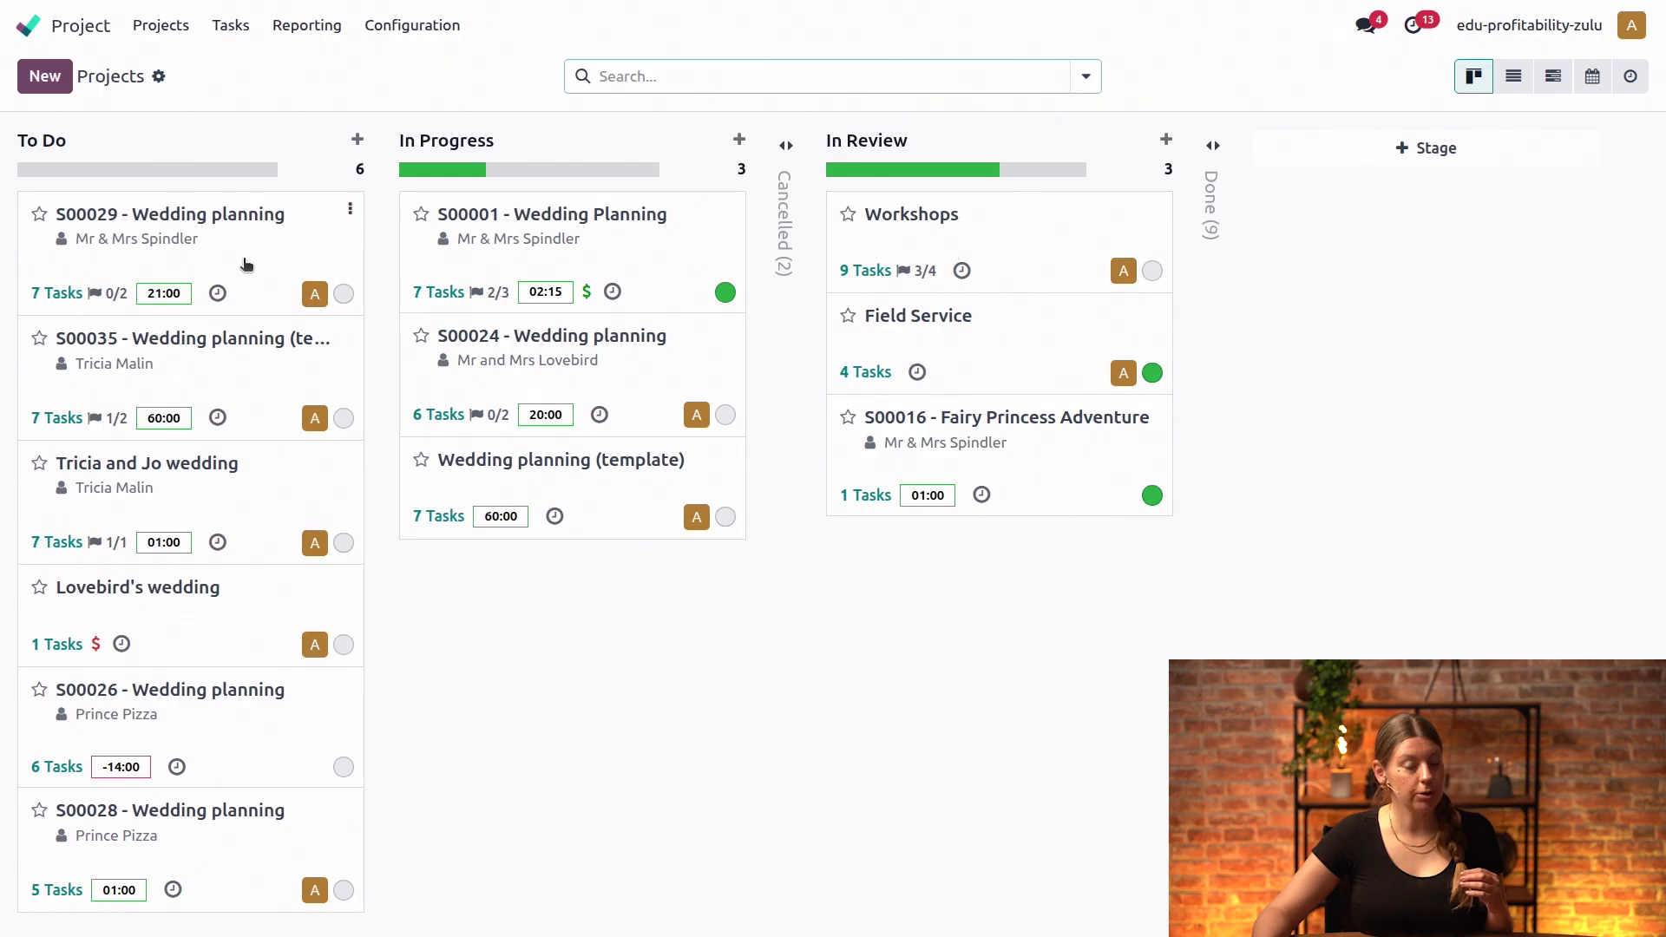
Step: Link the Venue shortlist task to the Booking the venue milestone
click(244, 261)
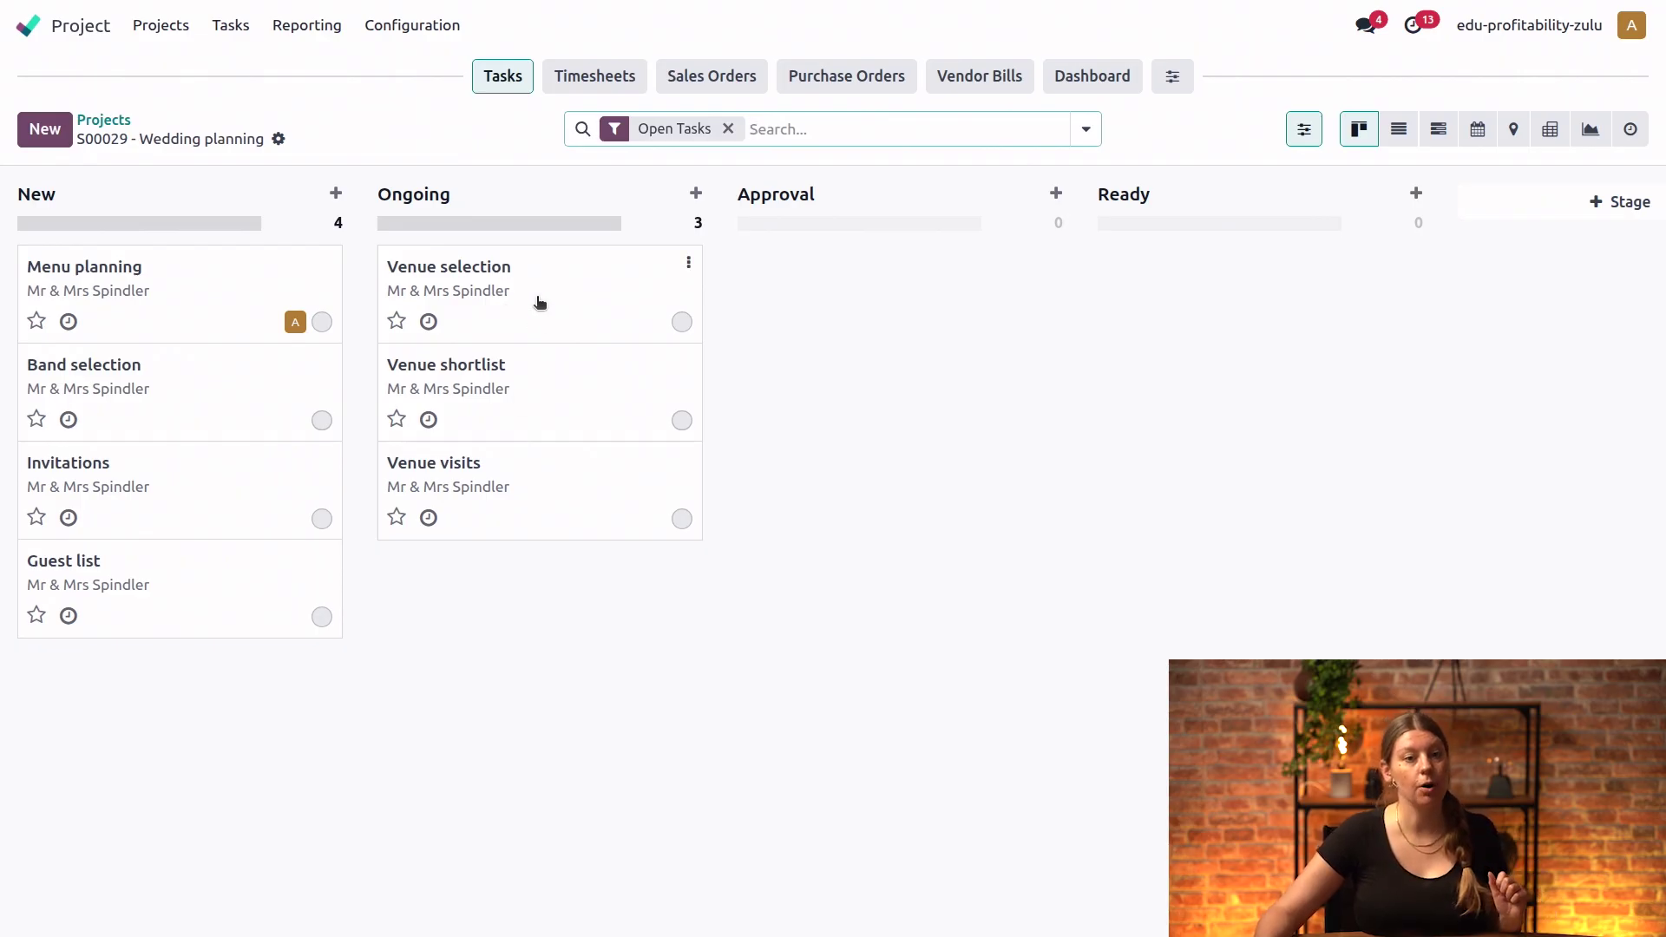
click(533, 395)
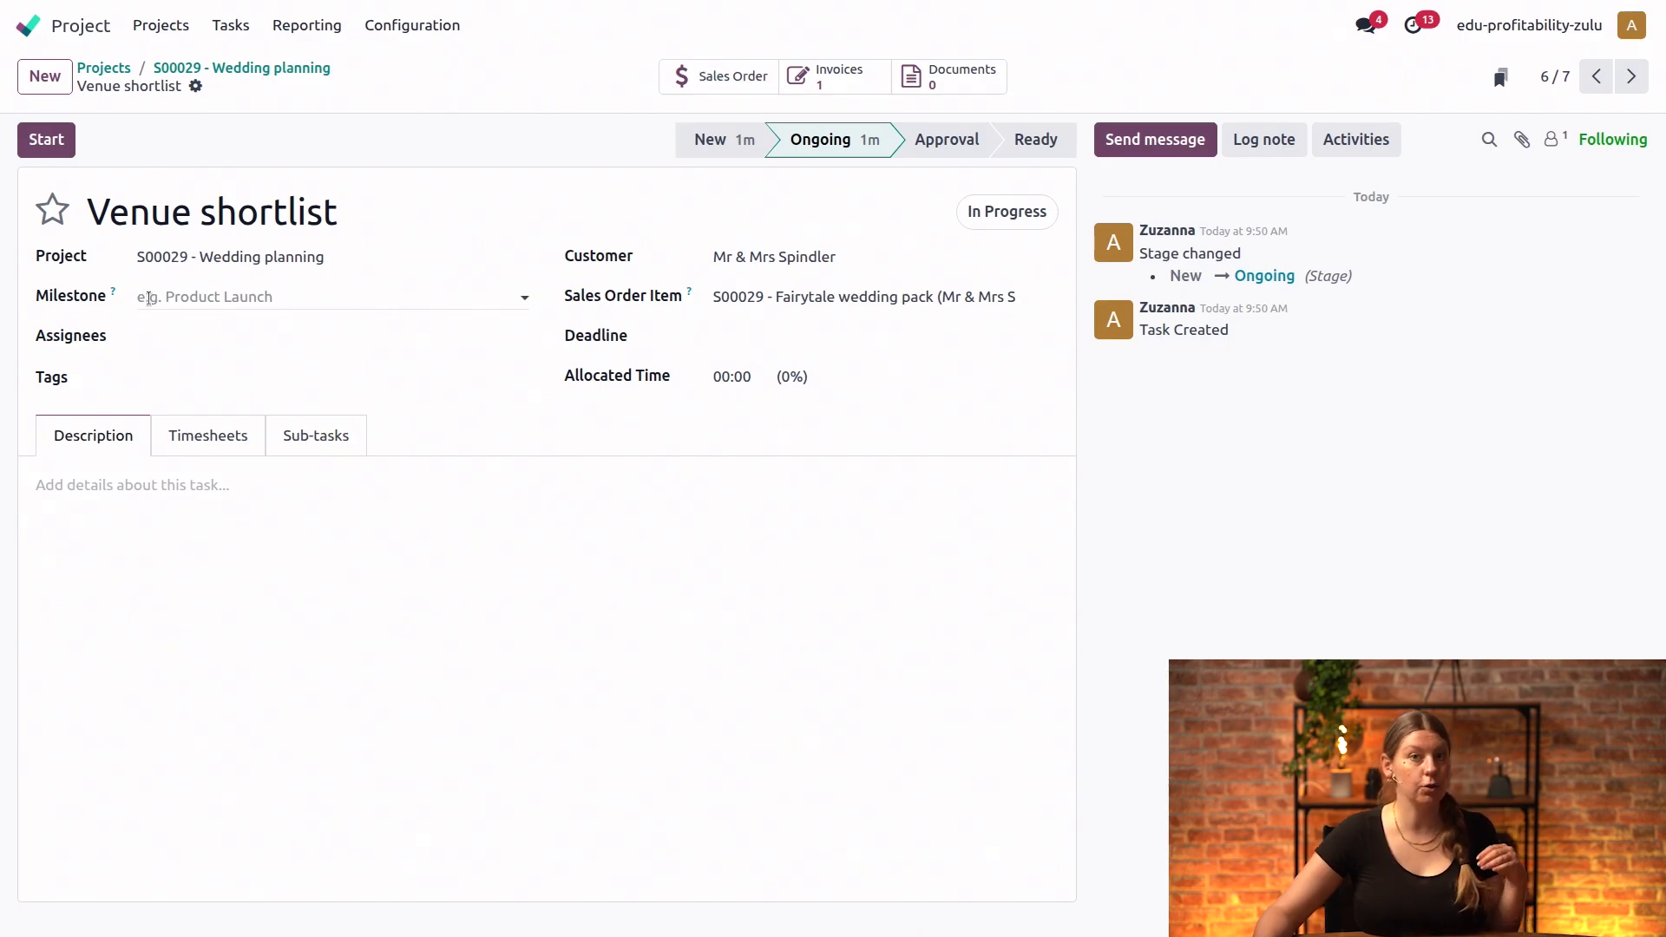
click(248, 293)
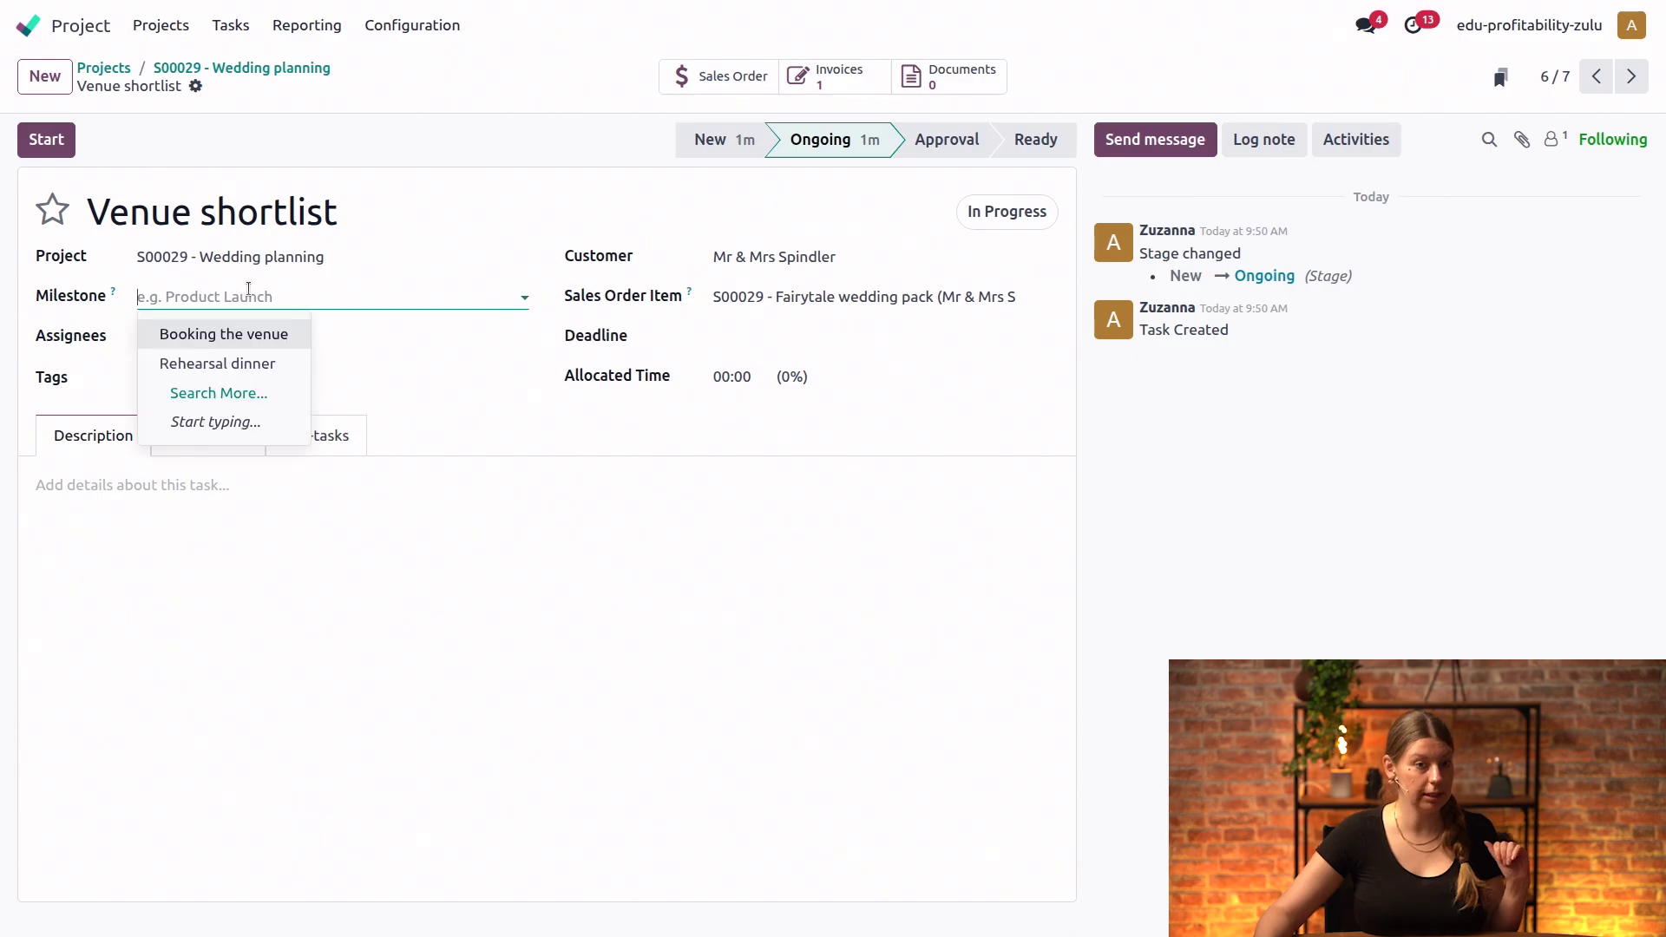
click(219, 342)
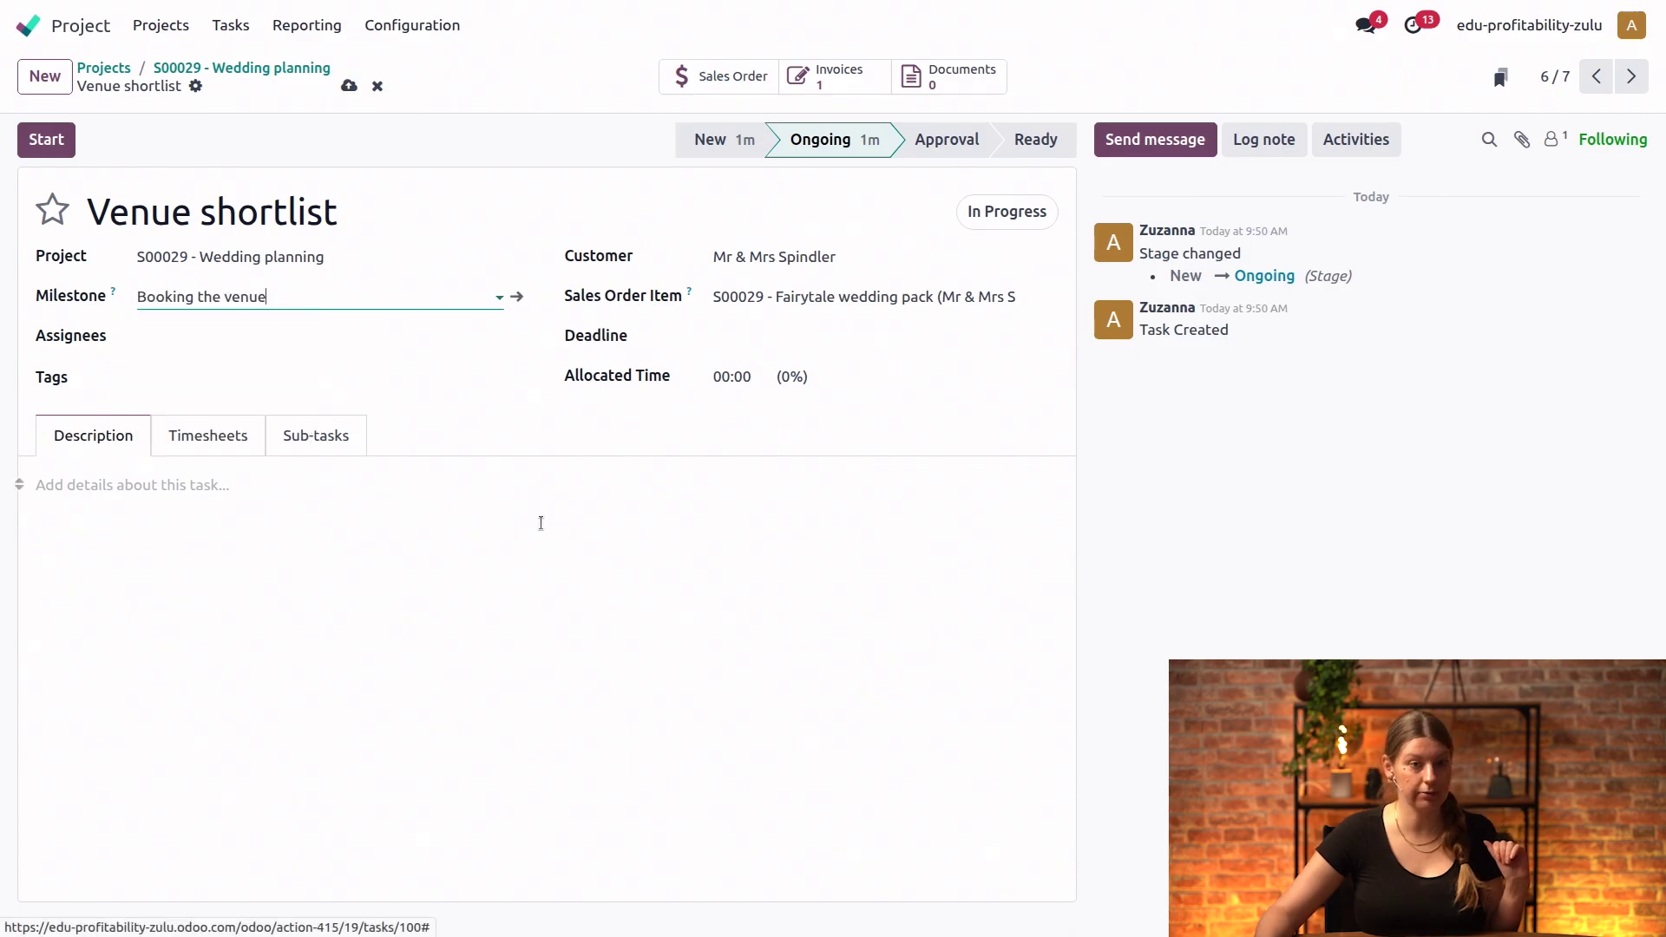
click(350, 86)
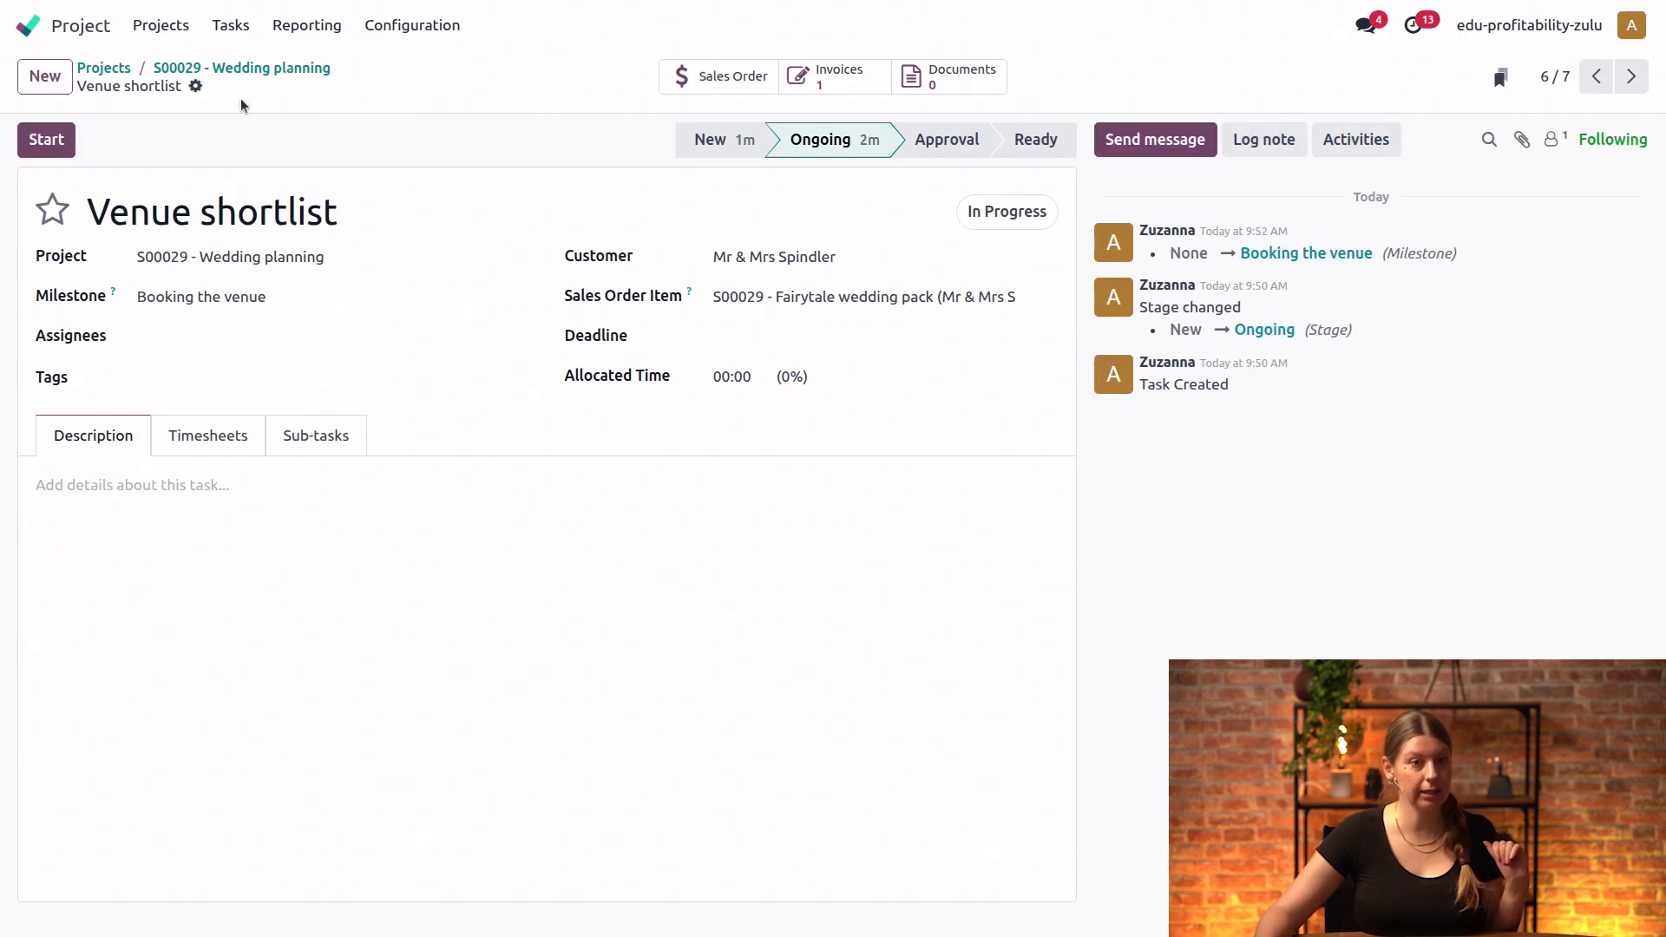
click(251, 69)
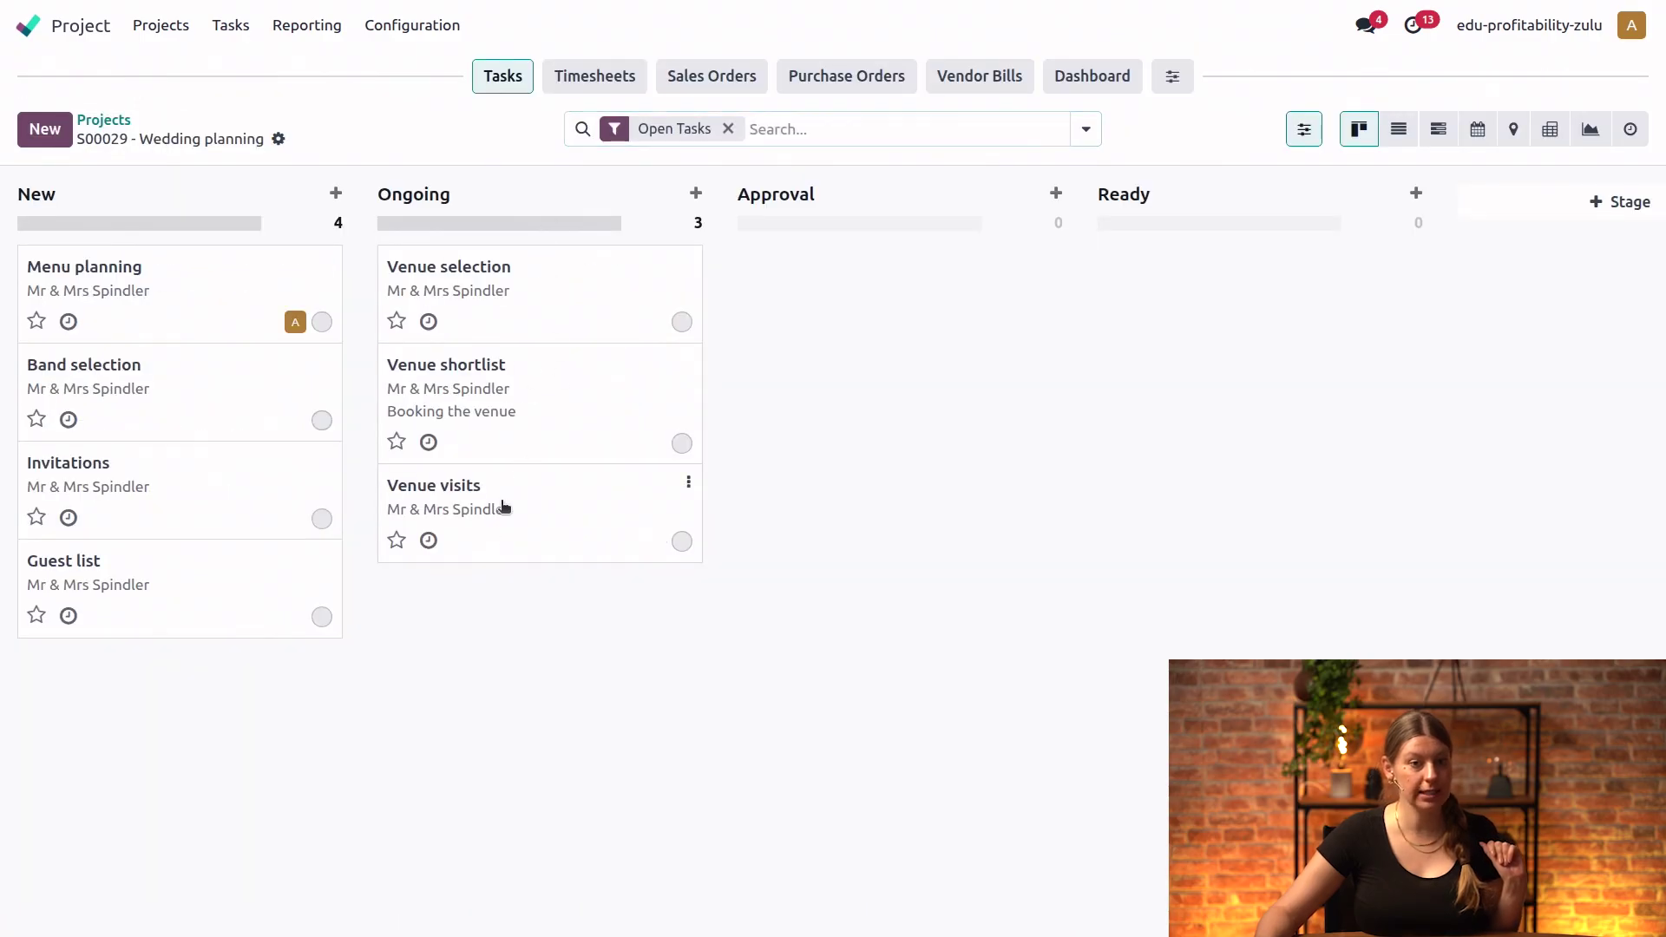
Step: Link the Venue visits and Venue selection tasks to Booking the venue as well
click(503, 507)
click(212, 298)
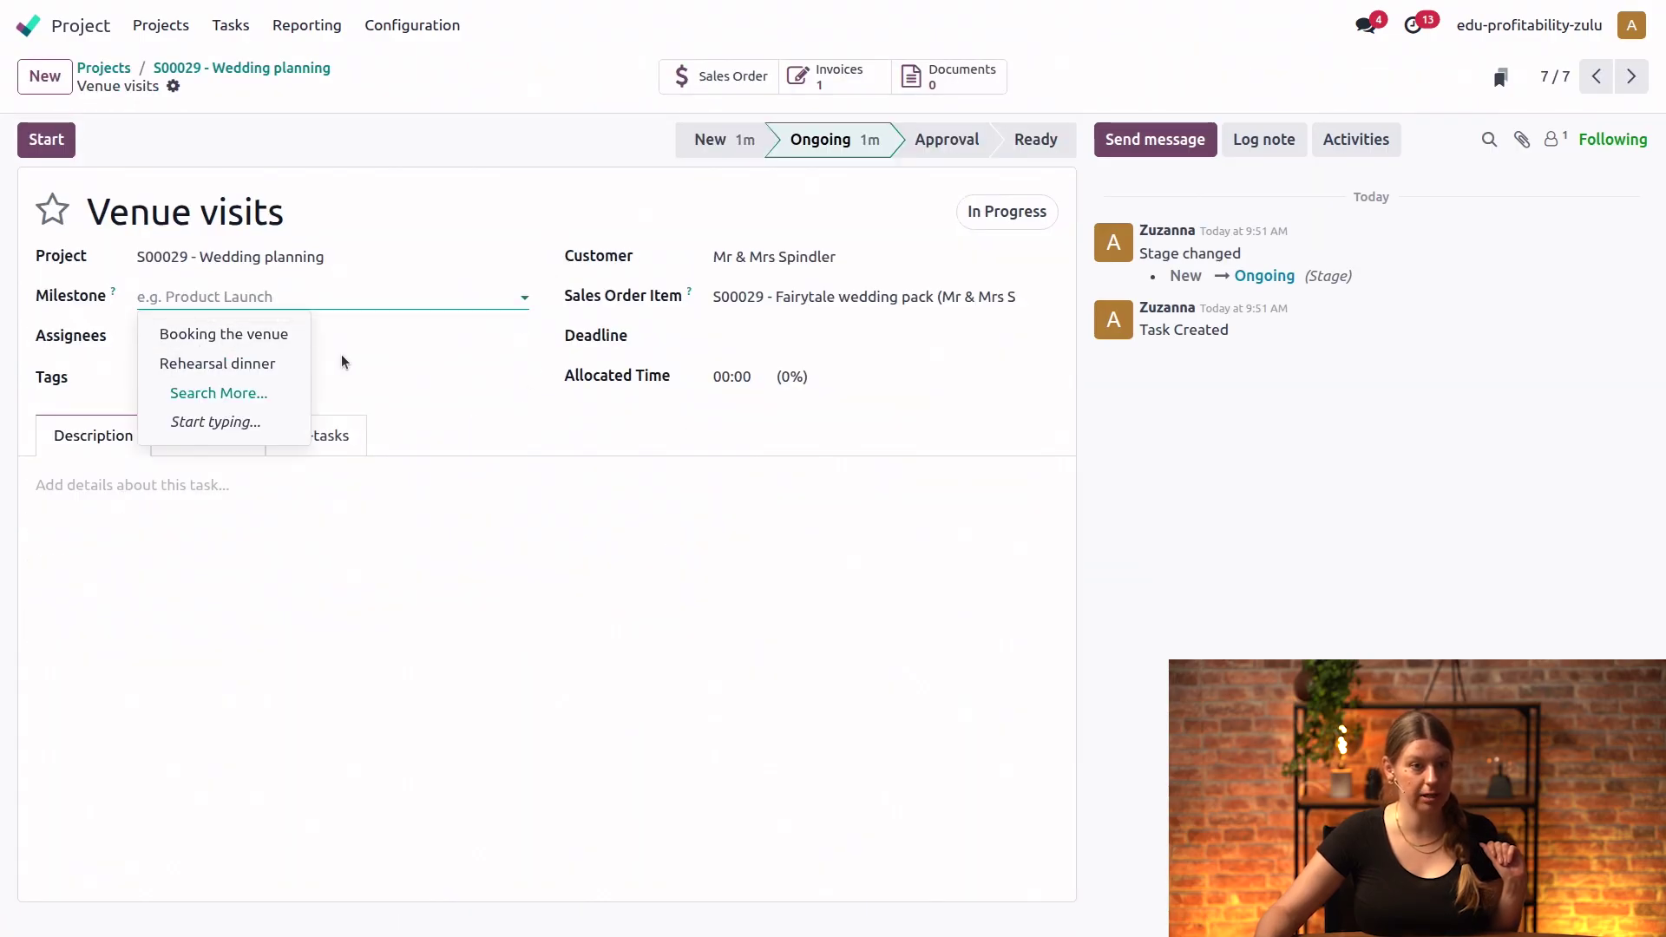
click(278, 334)
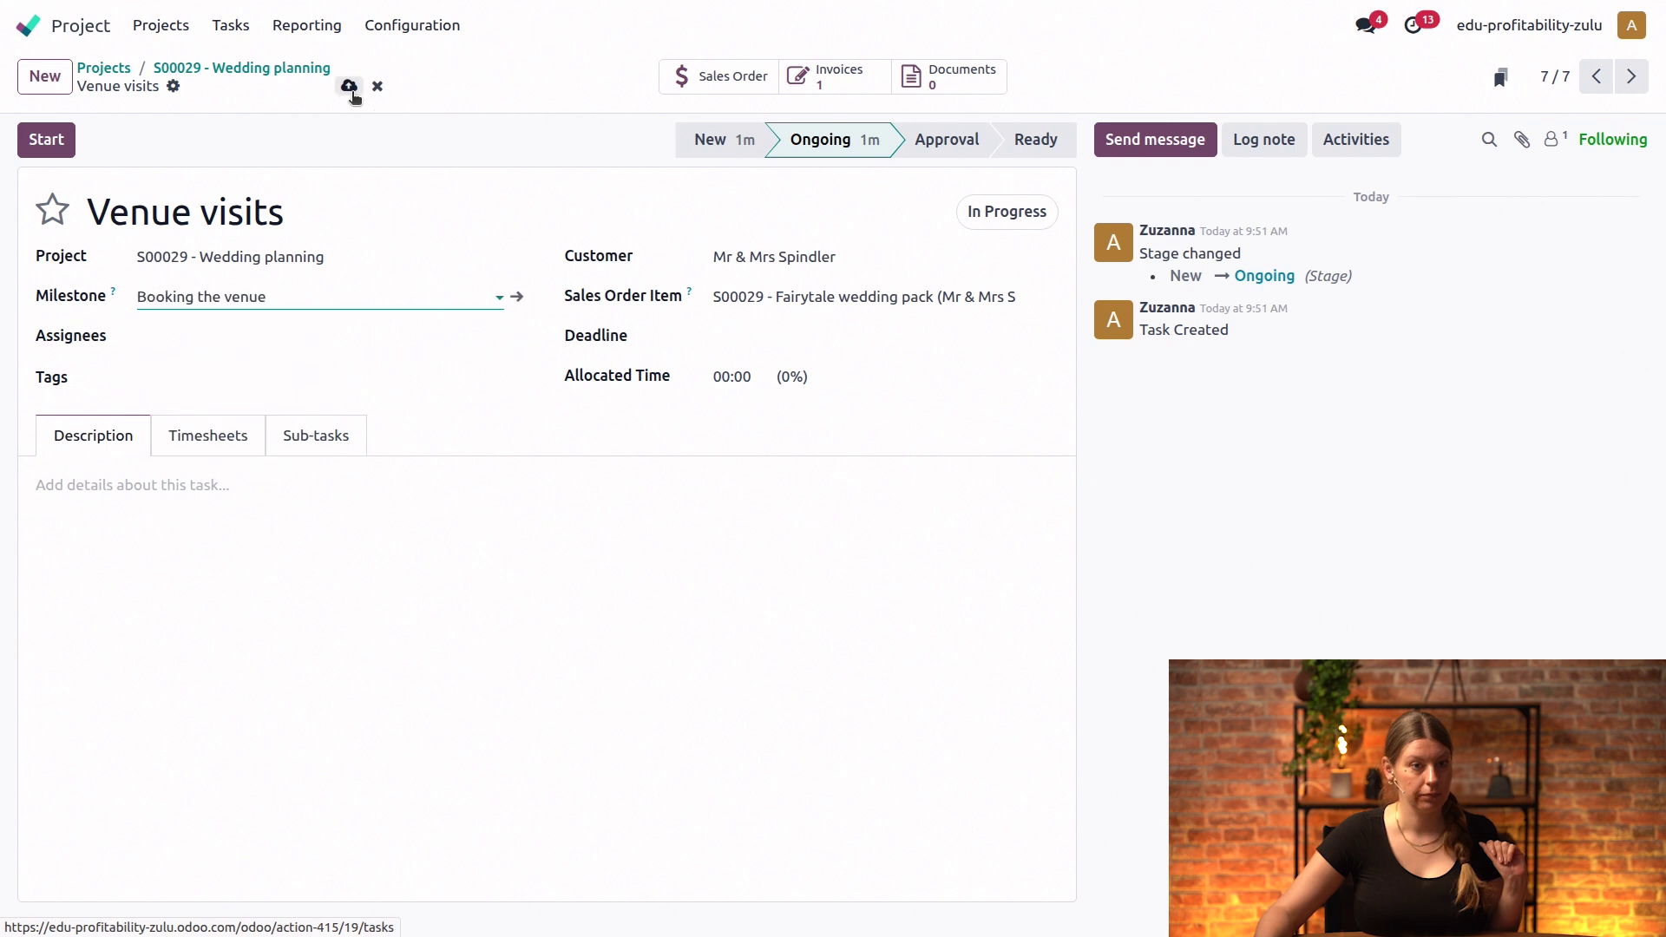
click(350, 87)
click(316, 70)
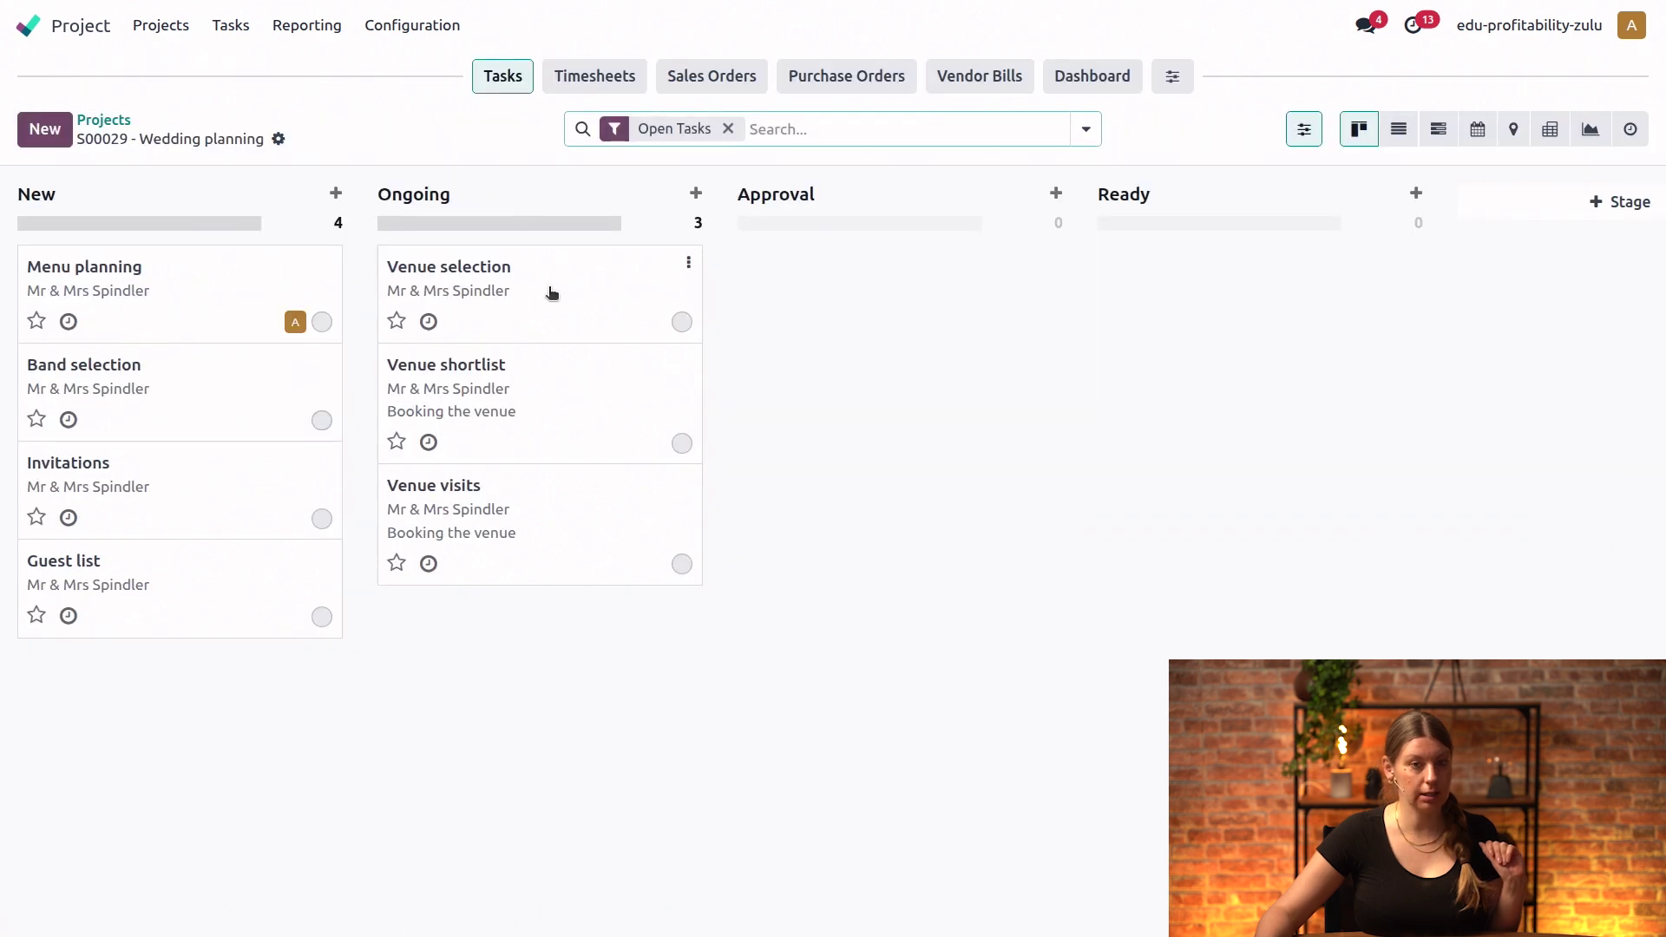
click(552, 293)
click(226, 297)
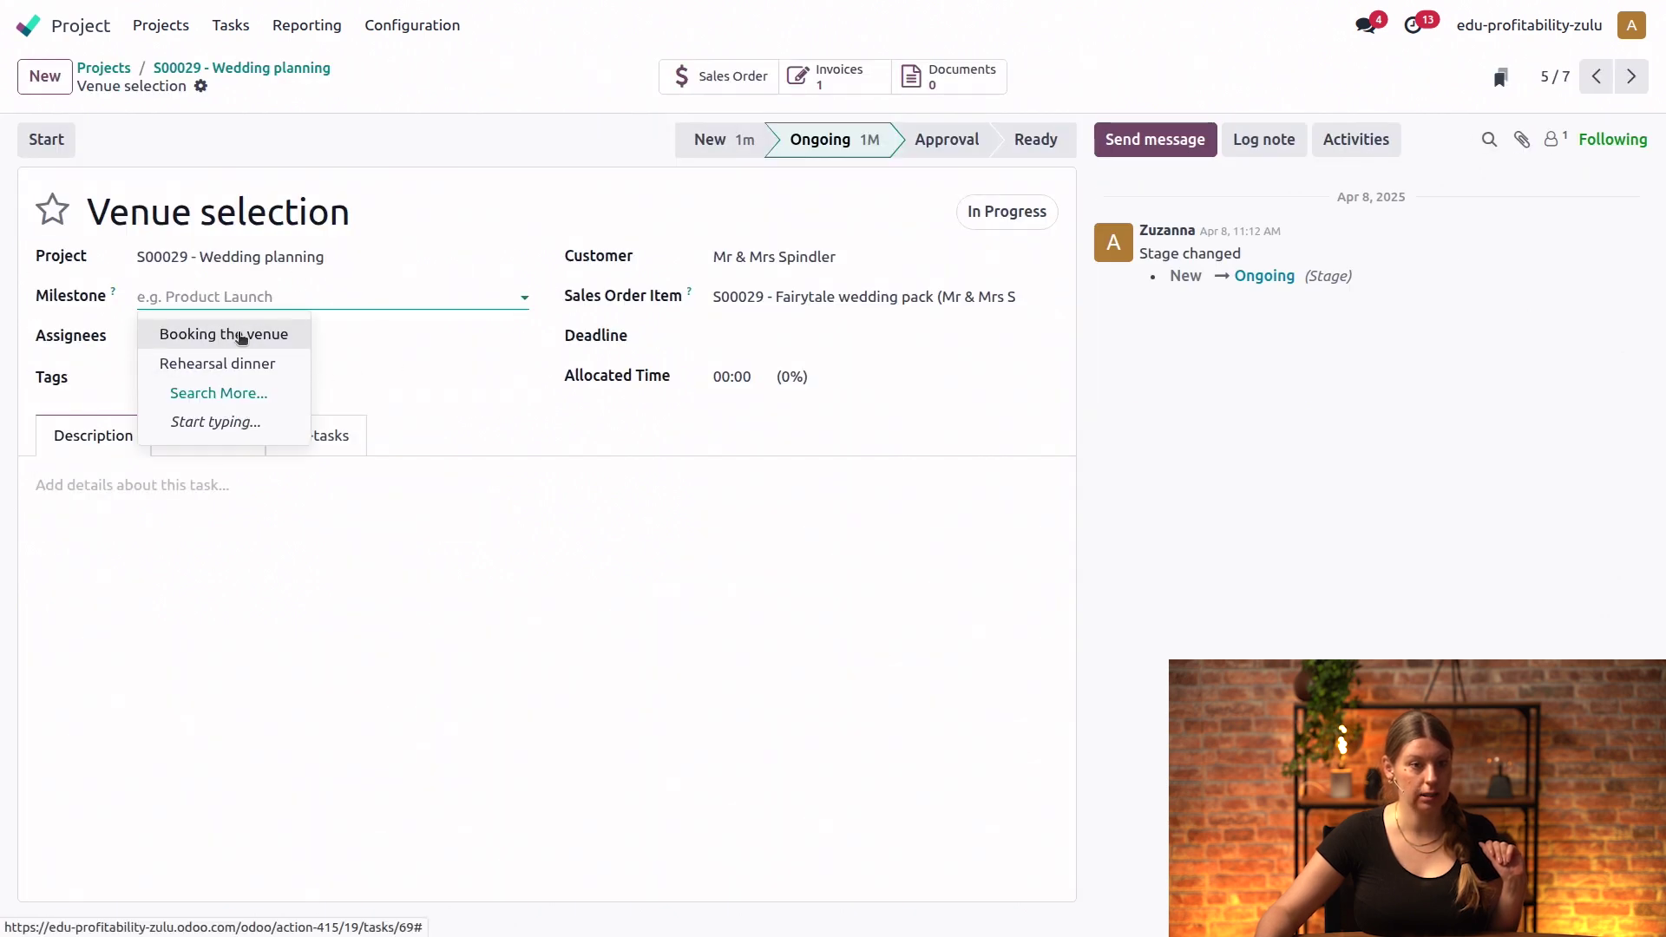
click(237, 337)
click(349, 85)
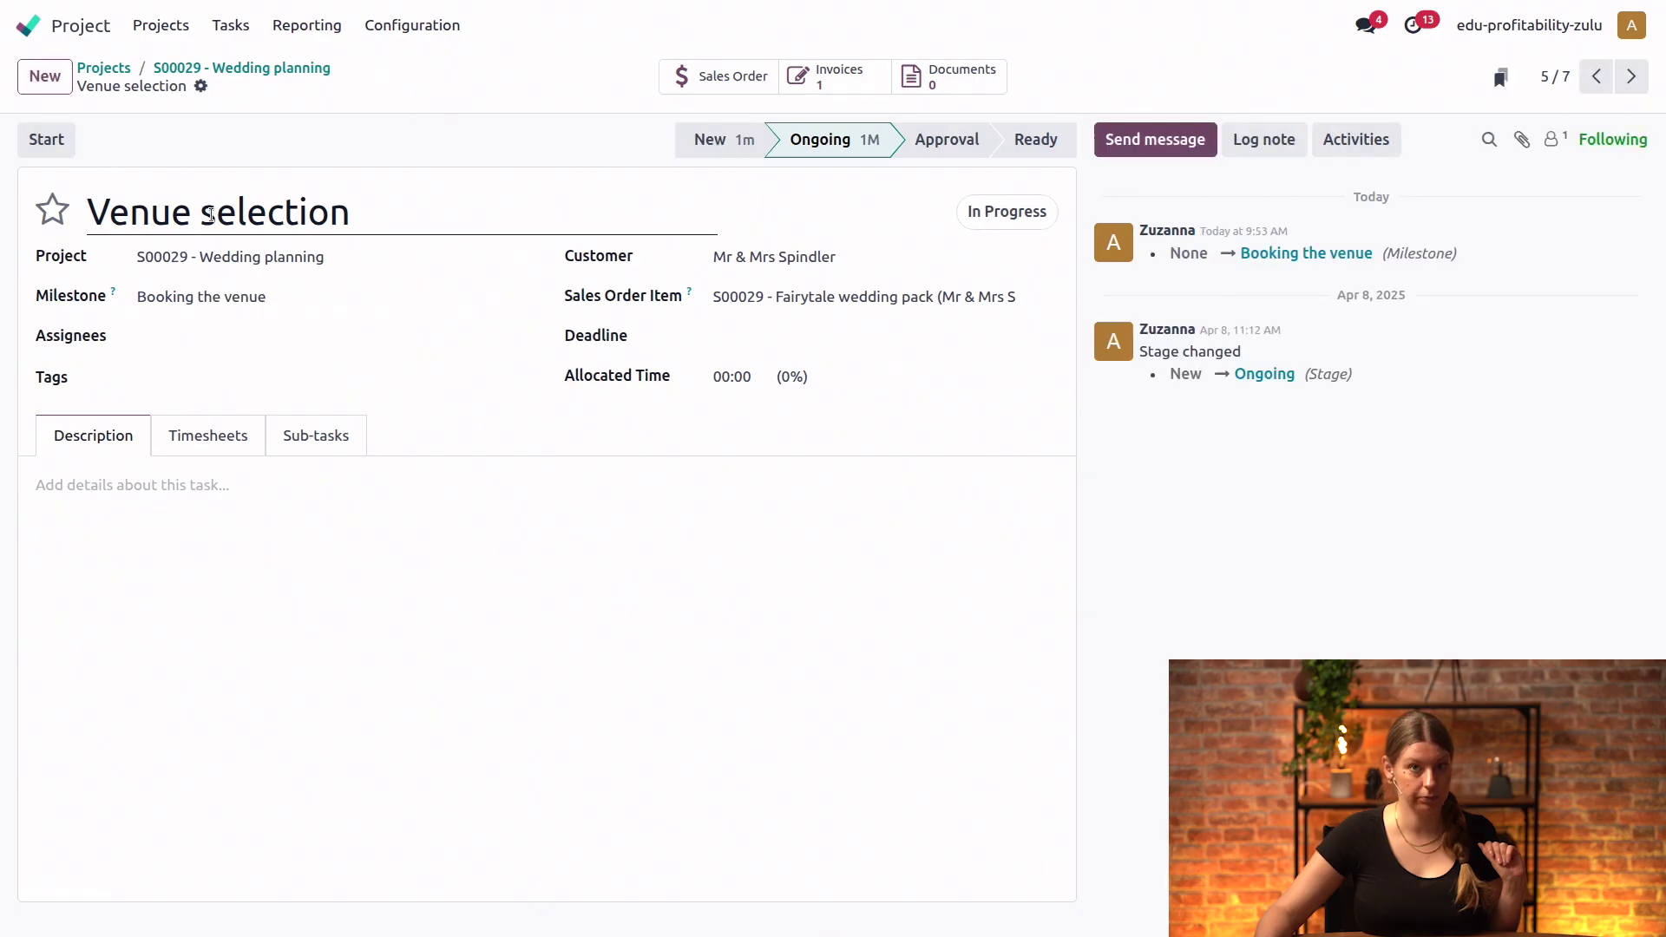
click(248, 69)
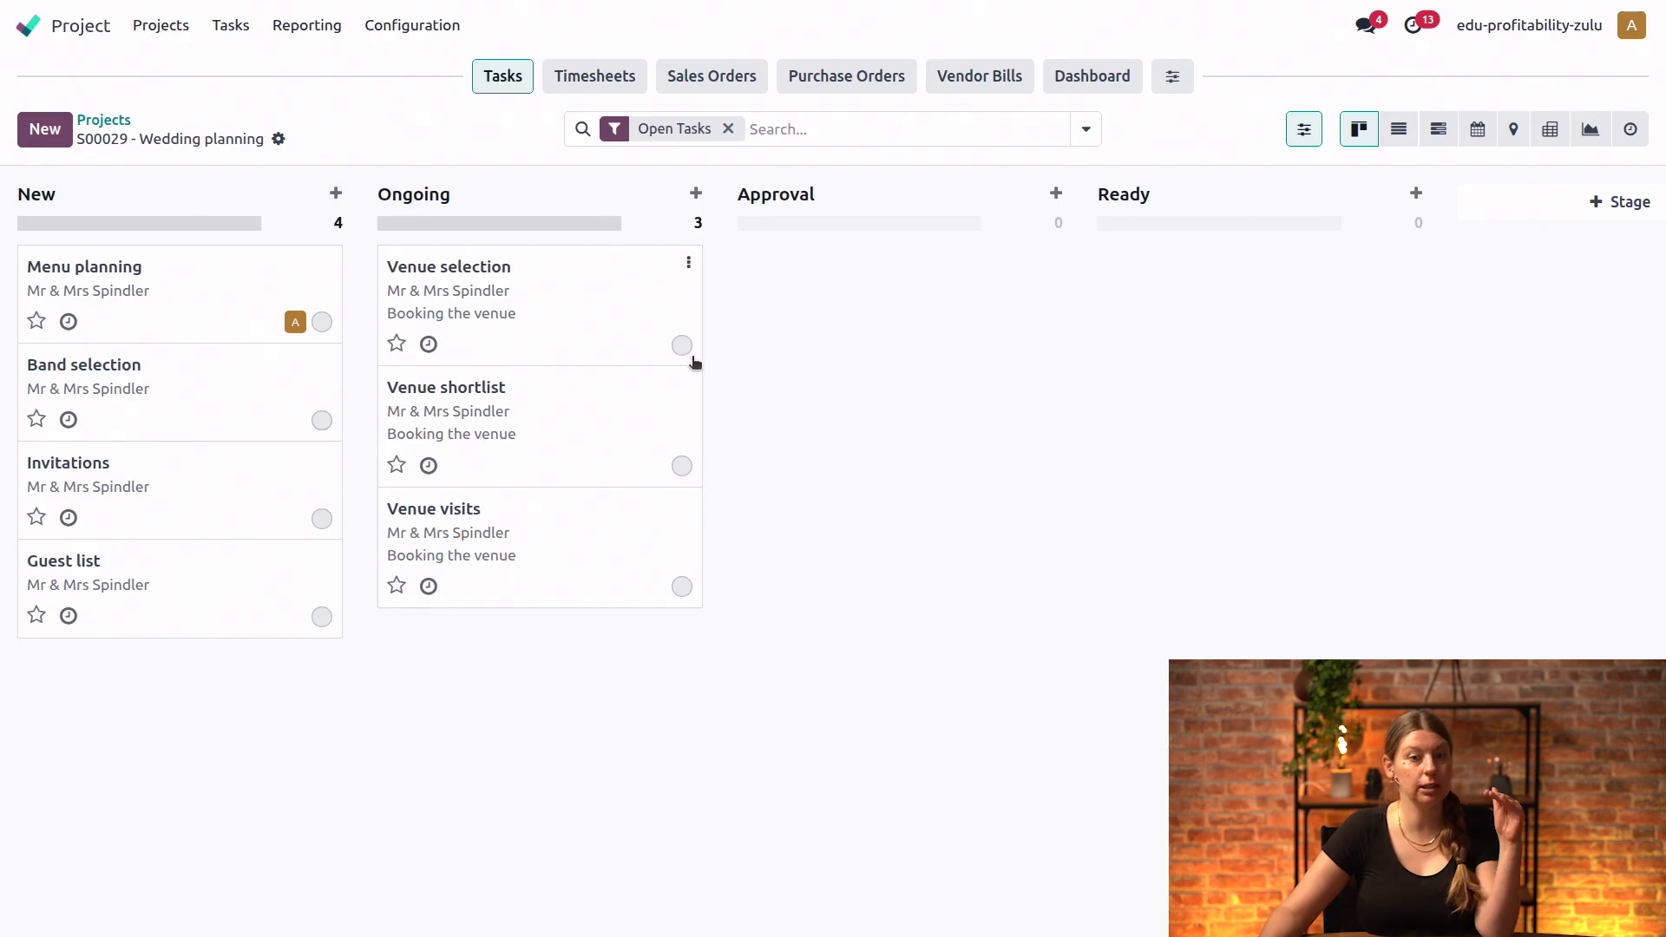
Step: Set the status of Venue selection, Venue shortlist and Venue visits to Done
click(698, 346)
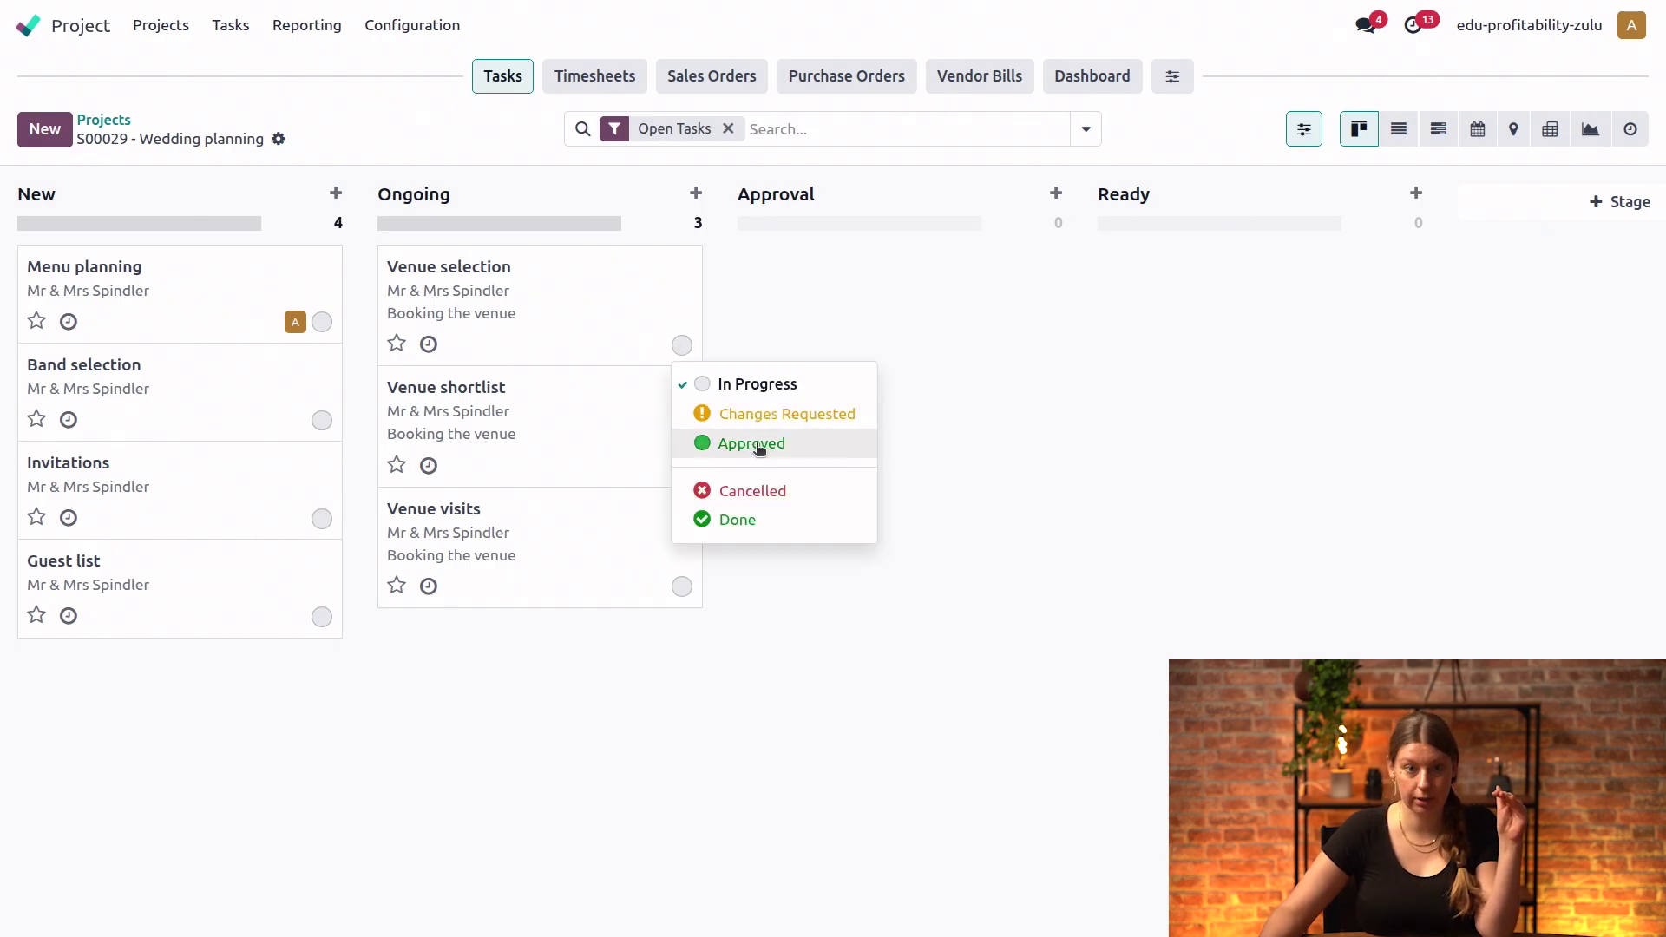
click(725, 520)
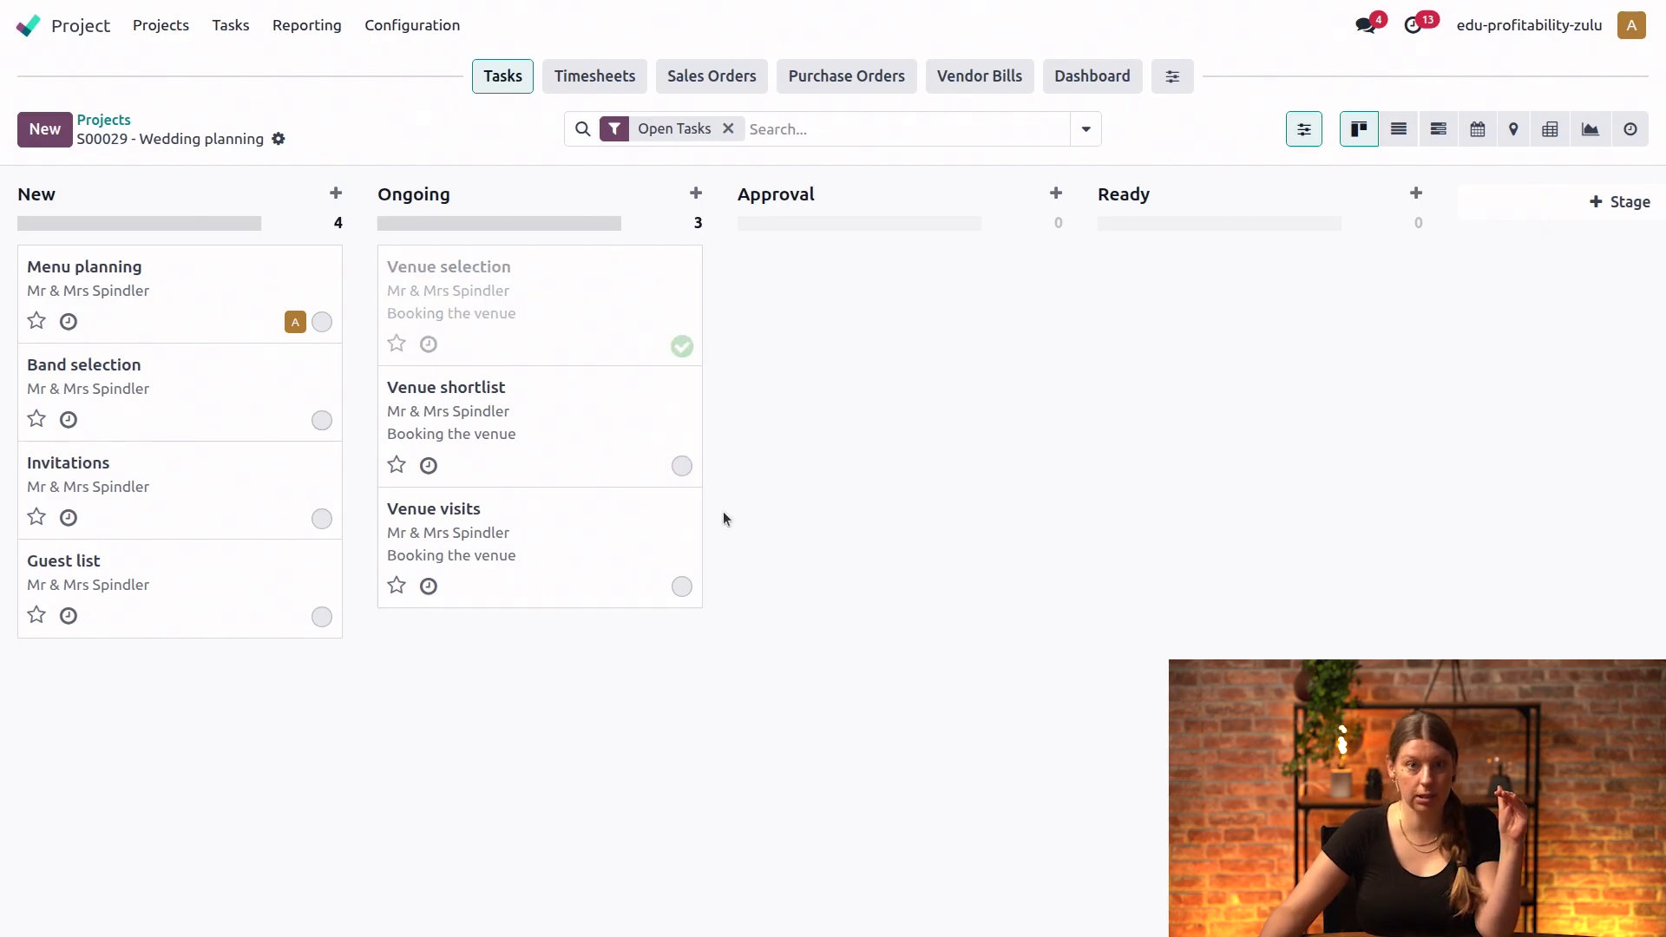
click(682, 467)
click(768, 640)
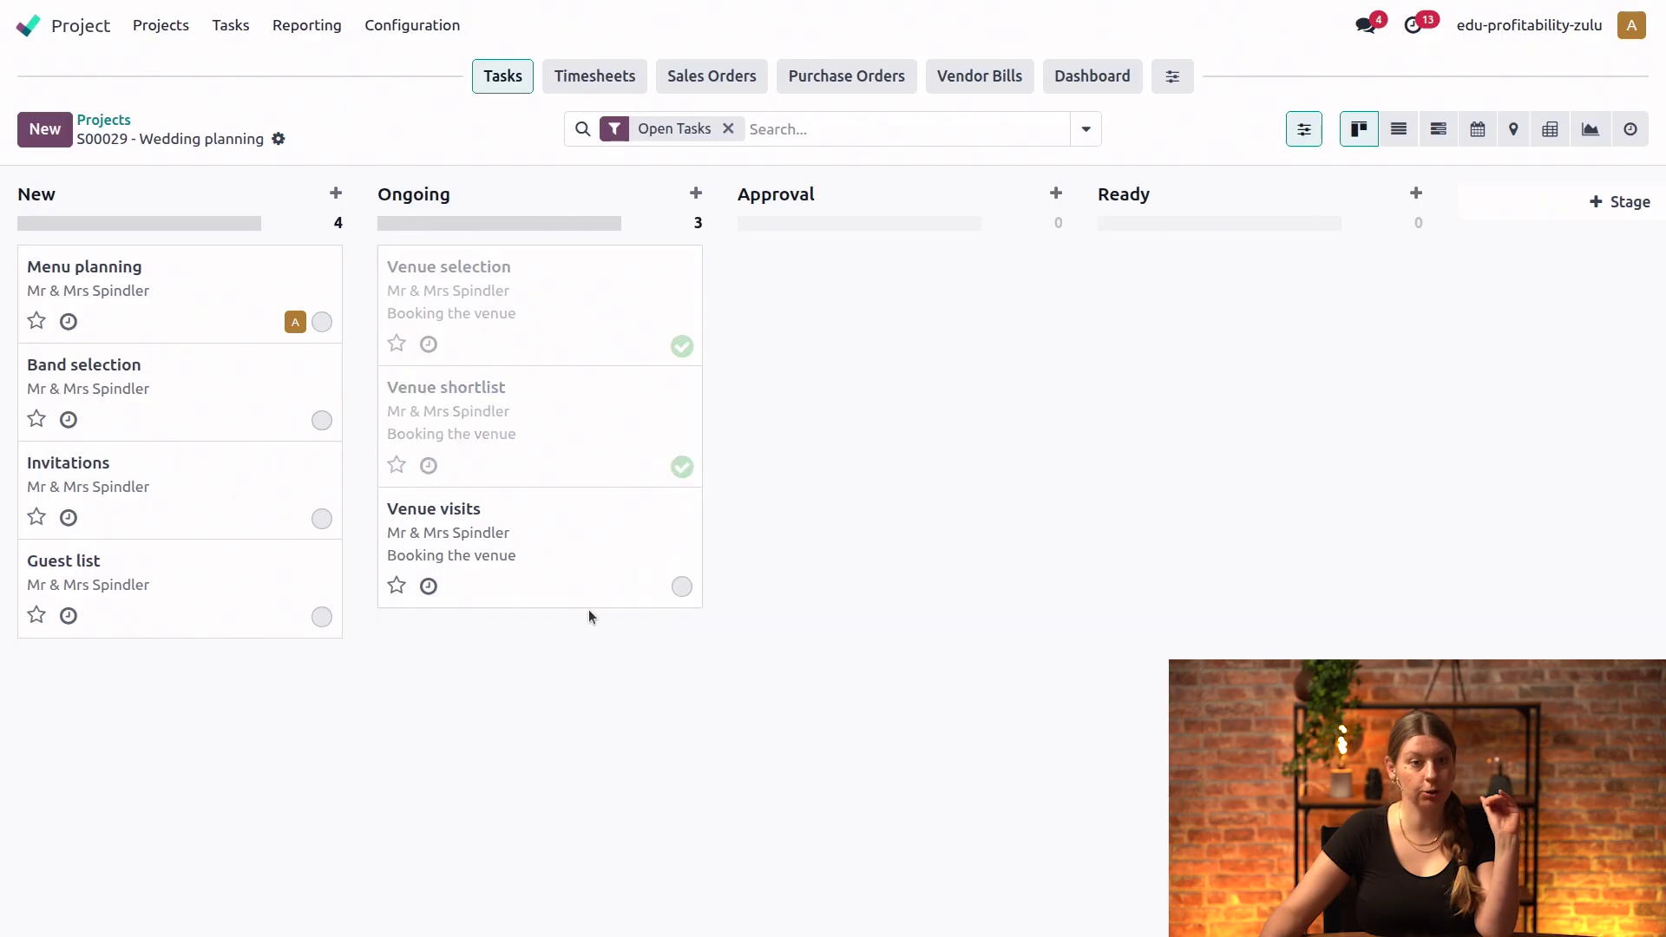
click(682, 587)
click(763, 762)
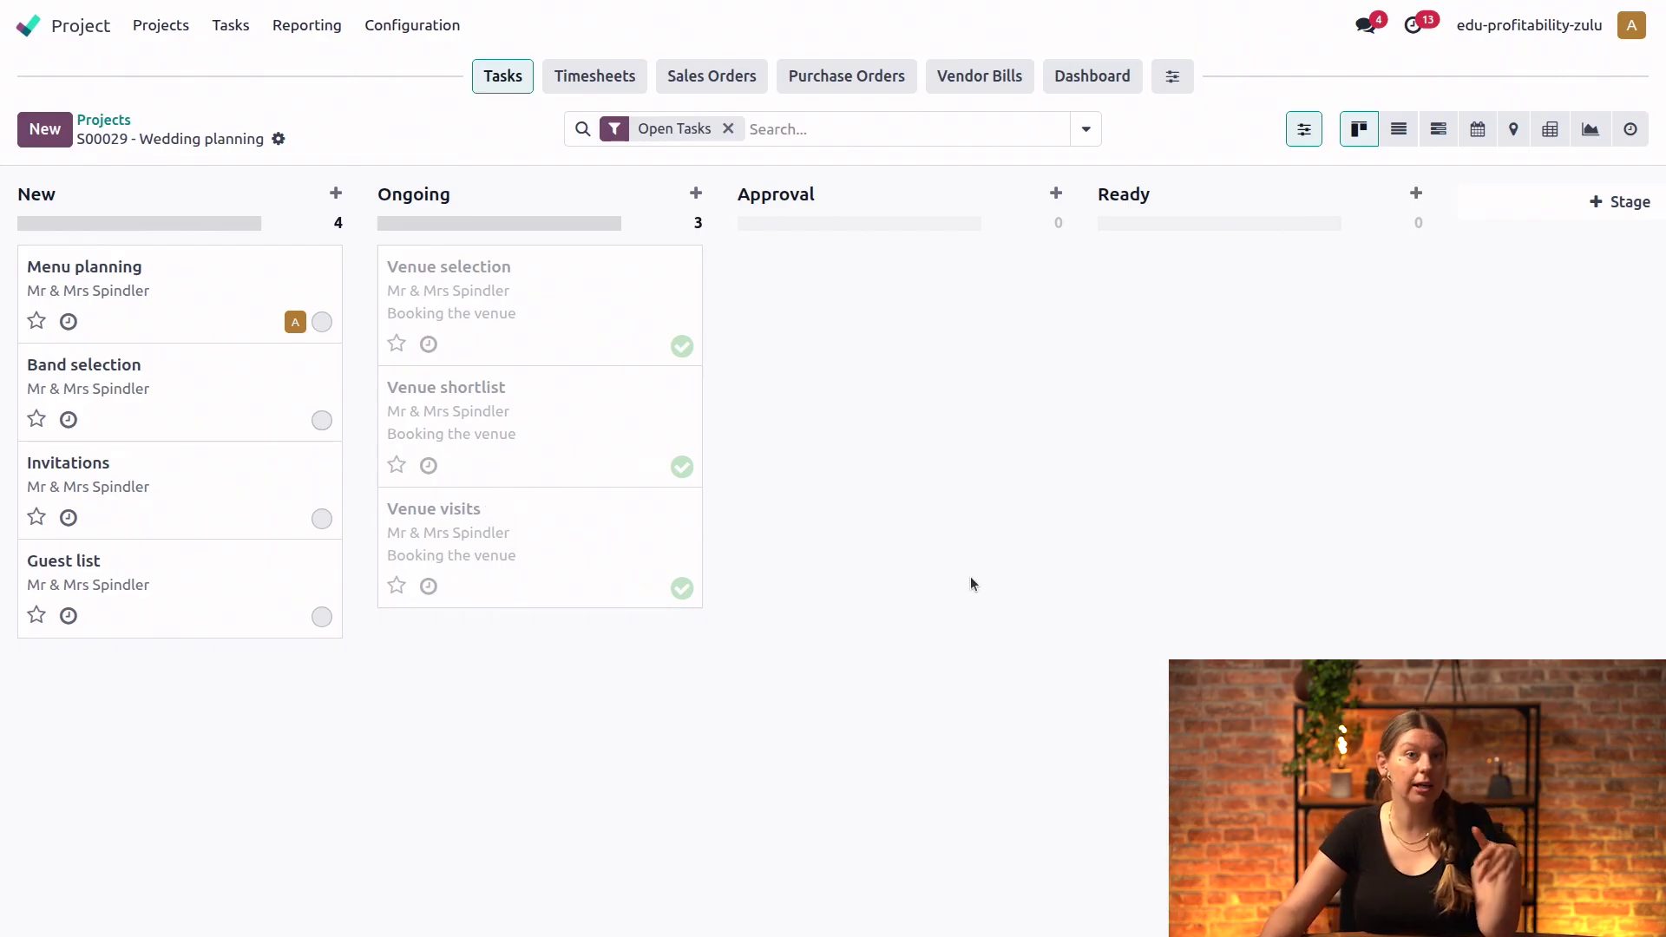
Step: Mark the Booking the venue milestone as reached on the project dashboard
click(1111, 76)
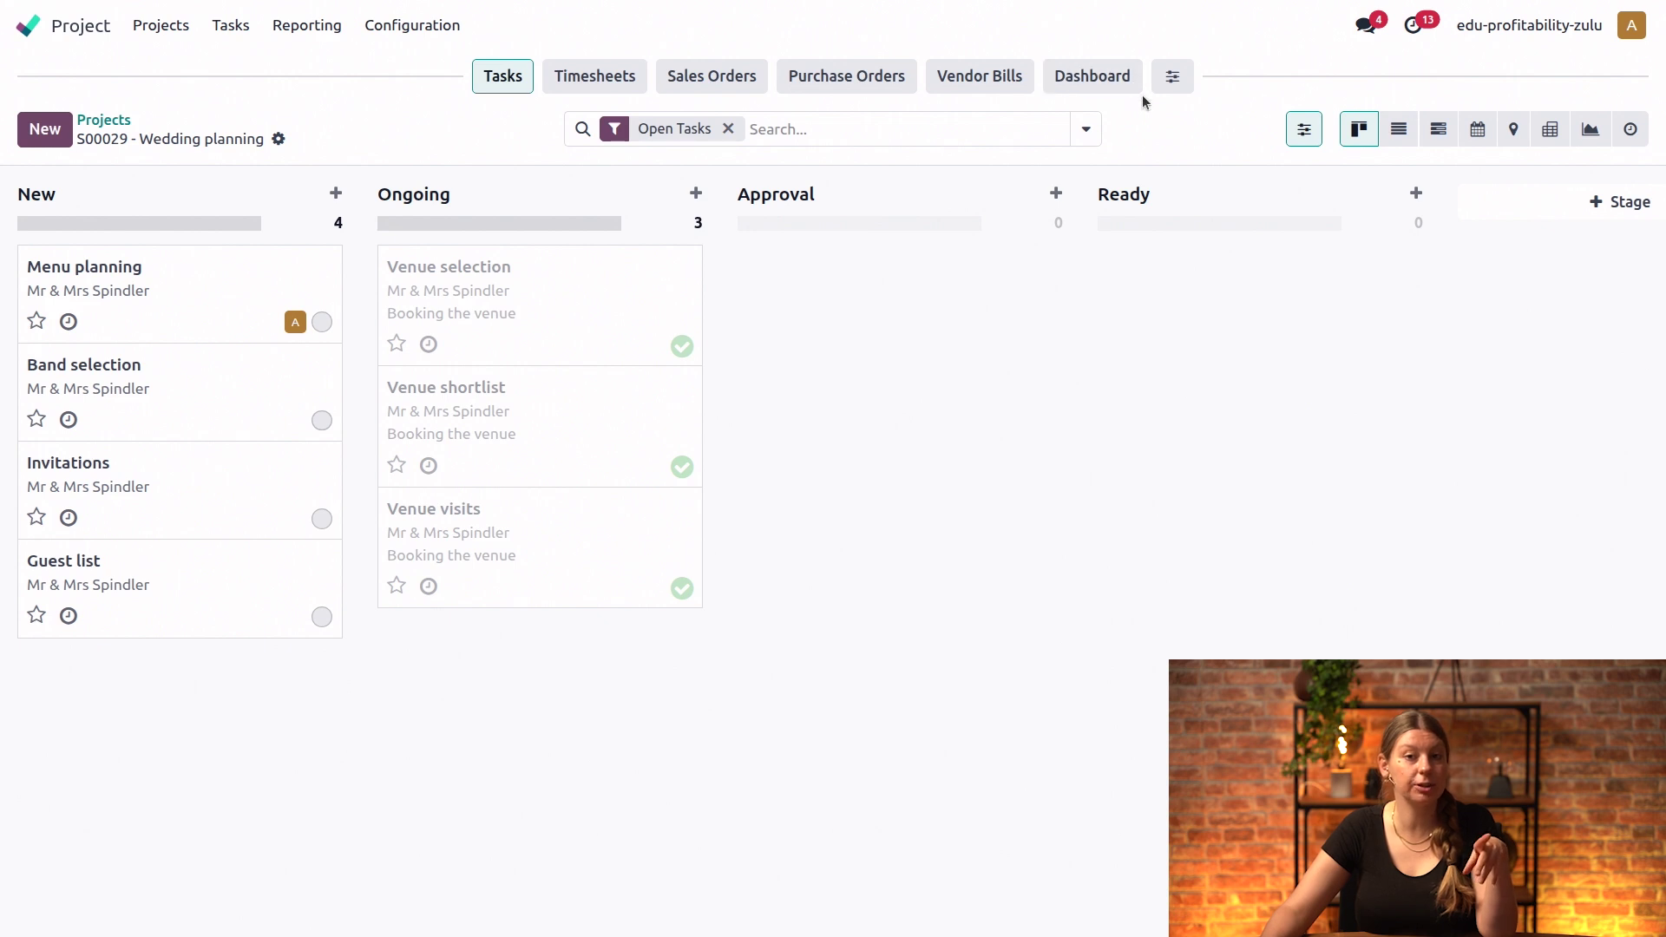
click(1082, 76)
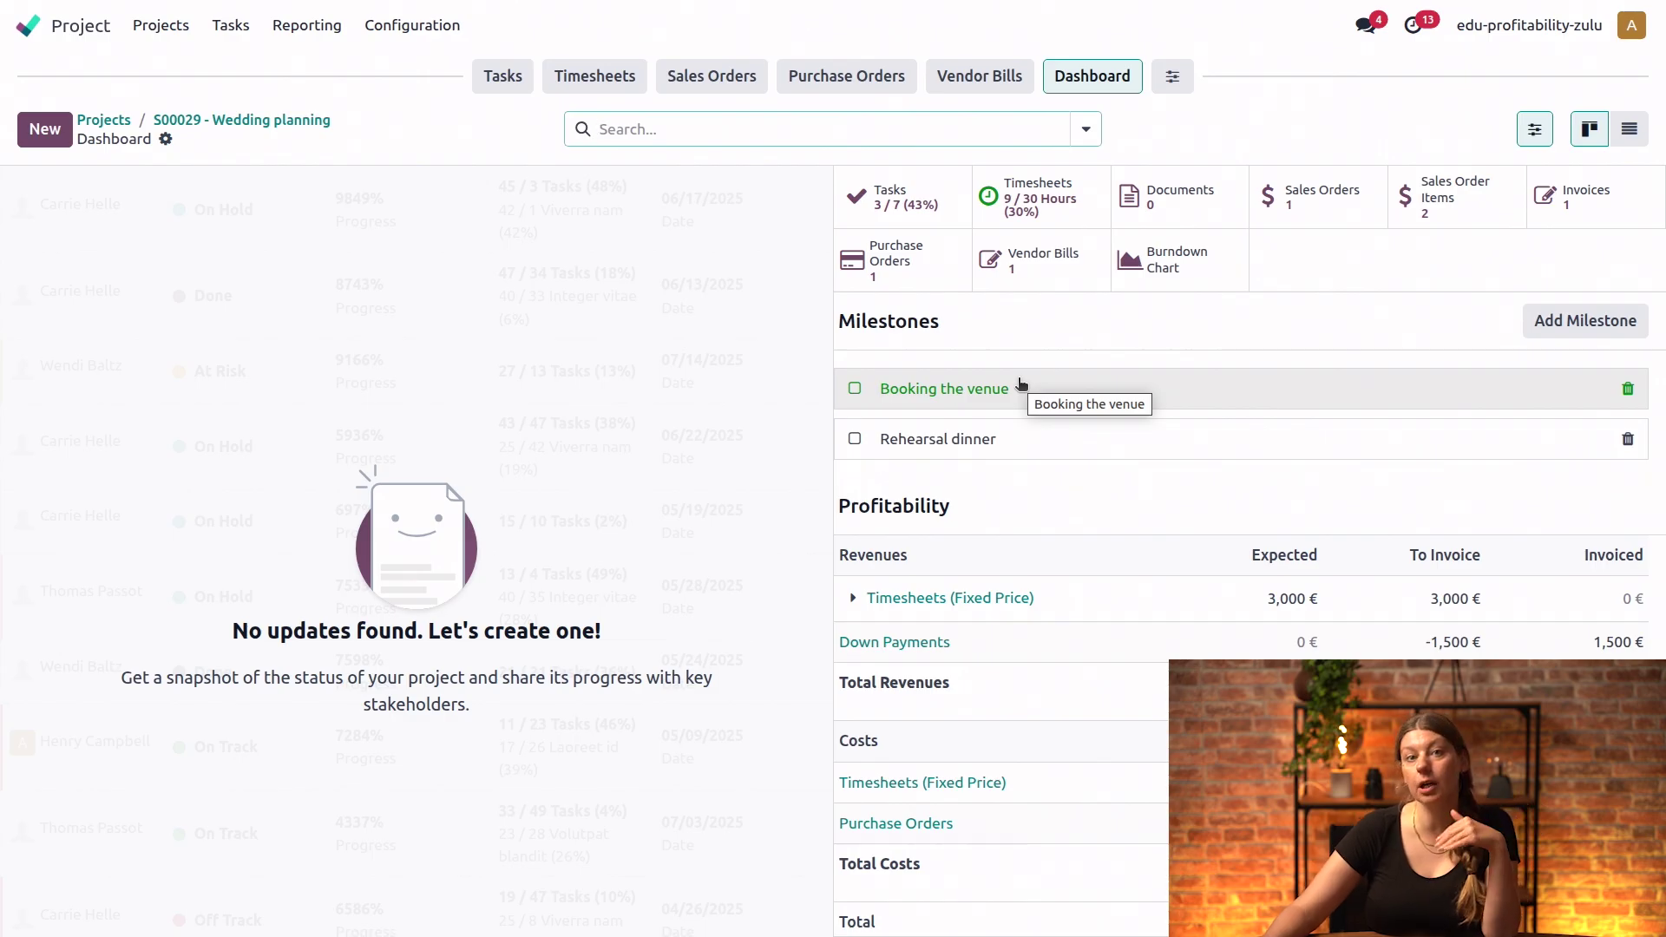
click(855, 388)
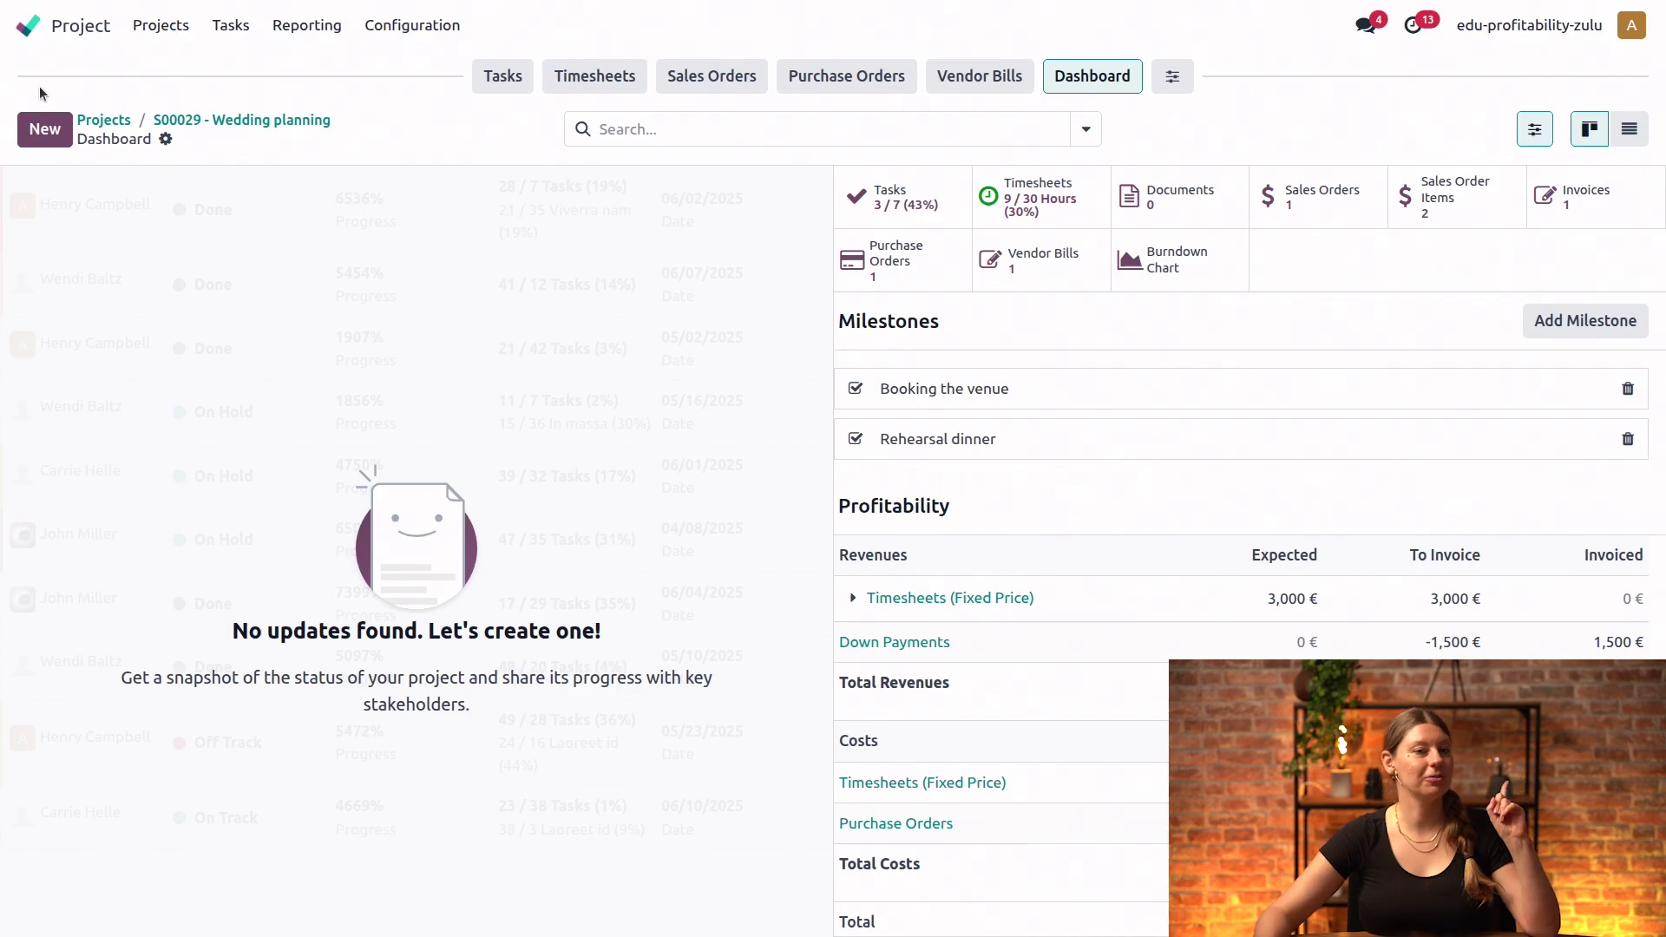
Step: Go to Sales > Products > Products and start a new product
click(30, 28)
click(1172, 149)
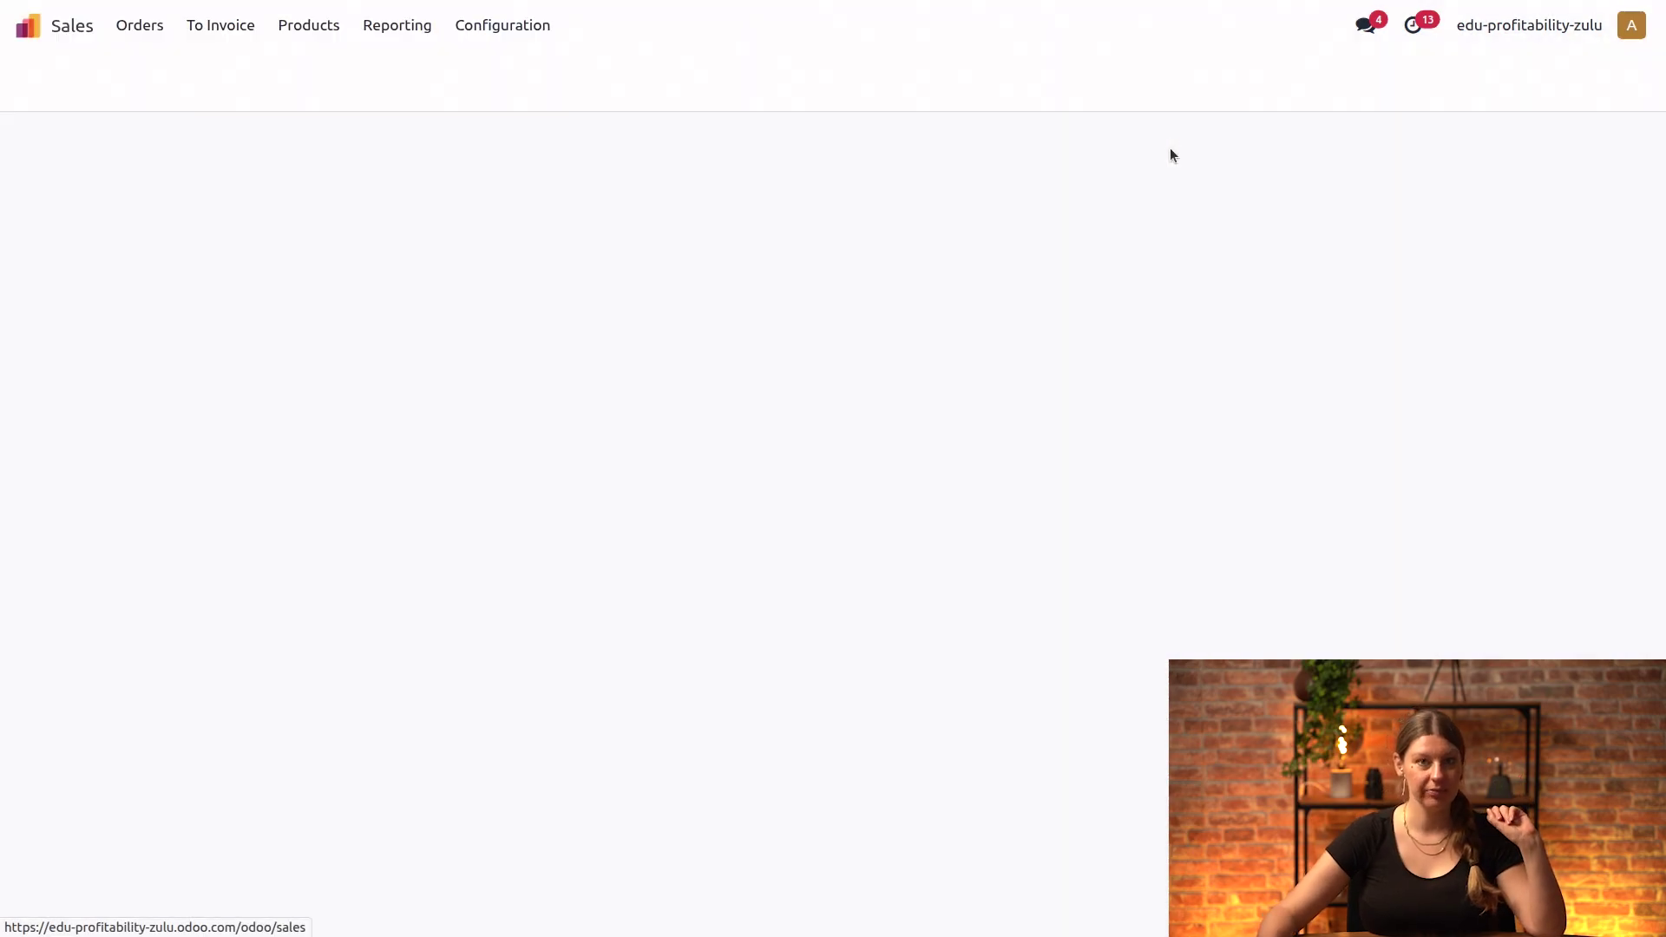
click(318, 34)
click(352, 68)
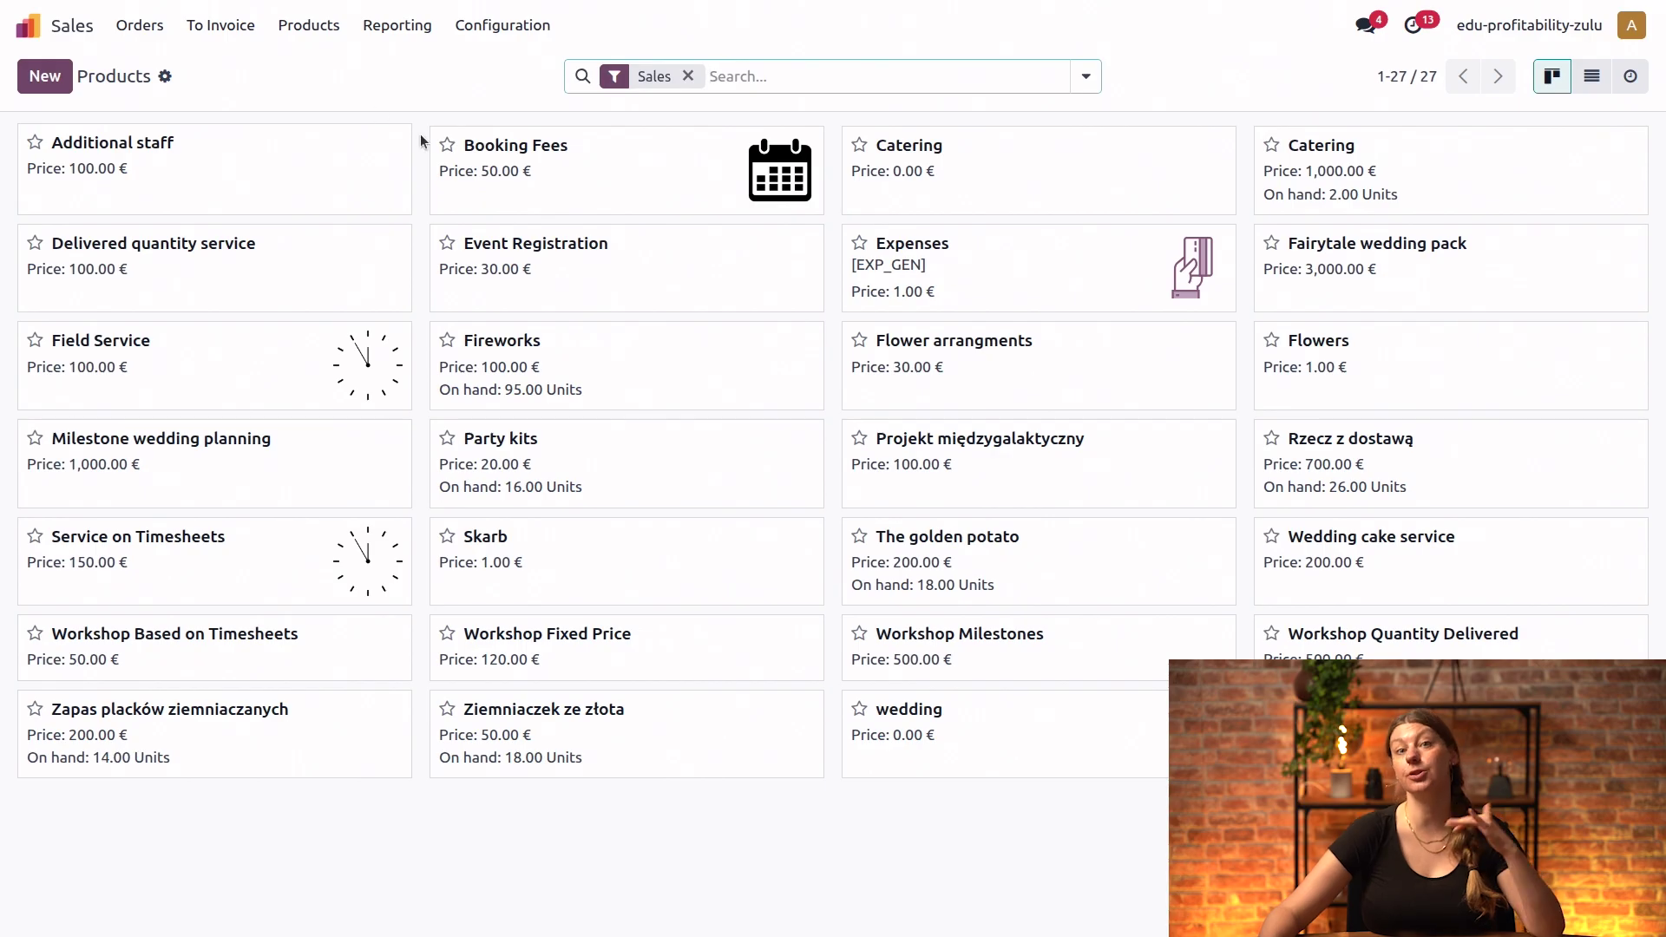
click(53, 93)
Step: Name the product 'Wedding planning(by milestones)' as a service creating a project from the Wedding project template
text(Wedding planning)
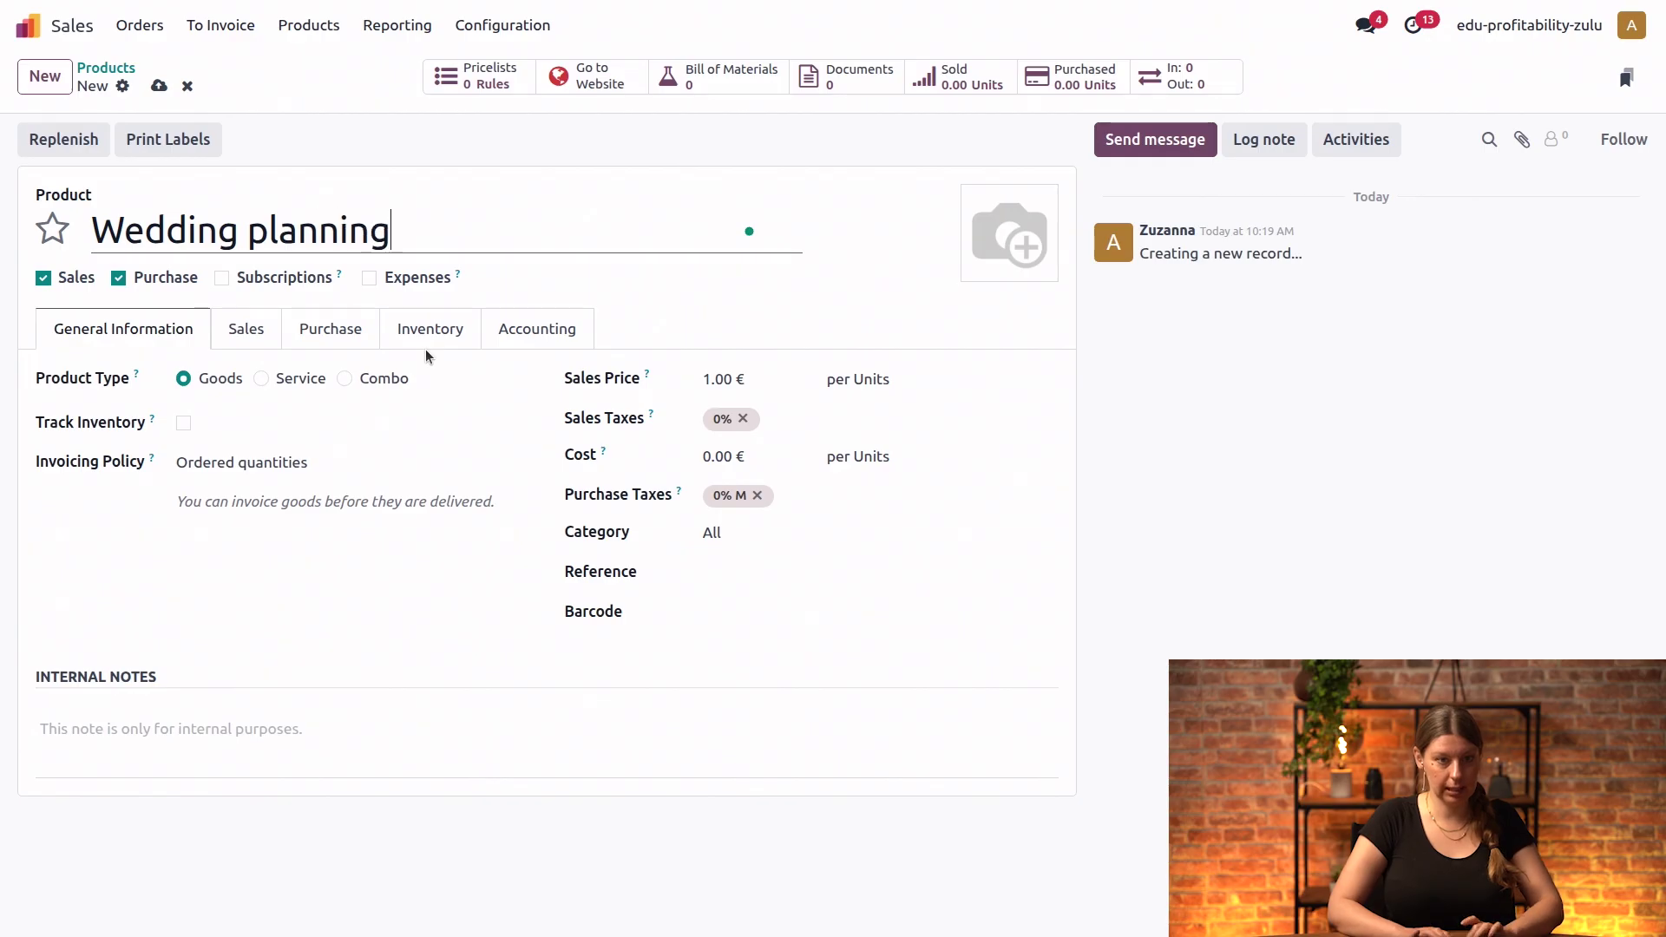
text((by ma)
key(BackSpace)
text(ilestones))
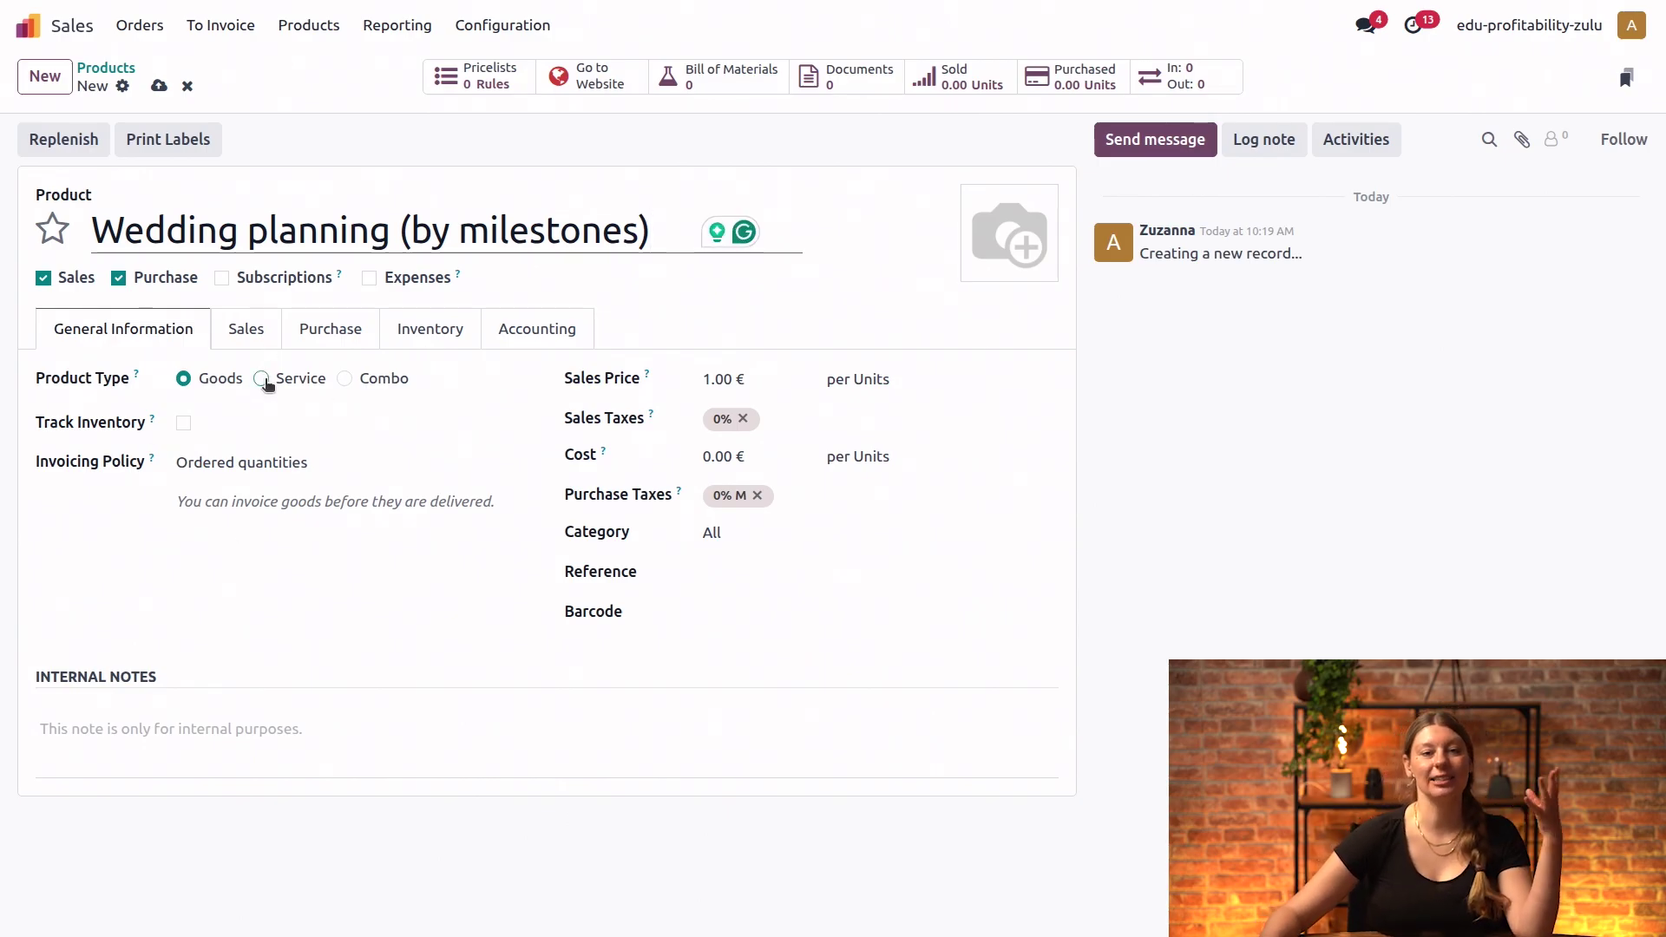
click(261, 379)
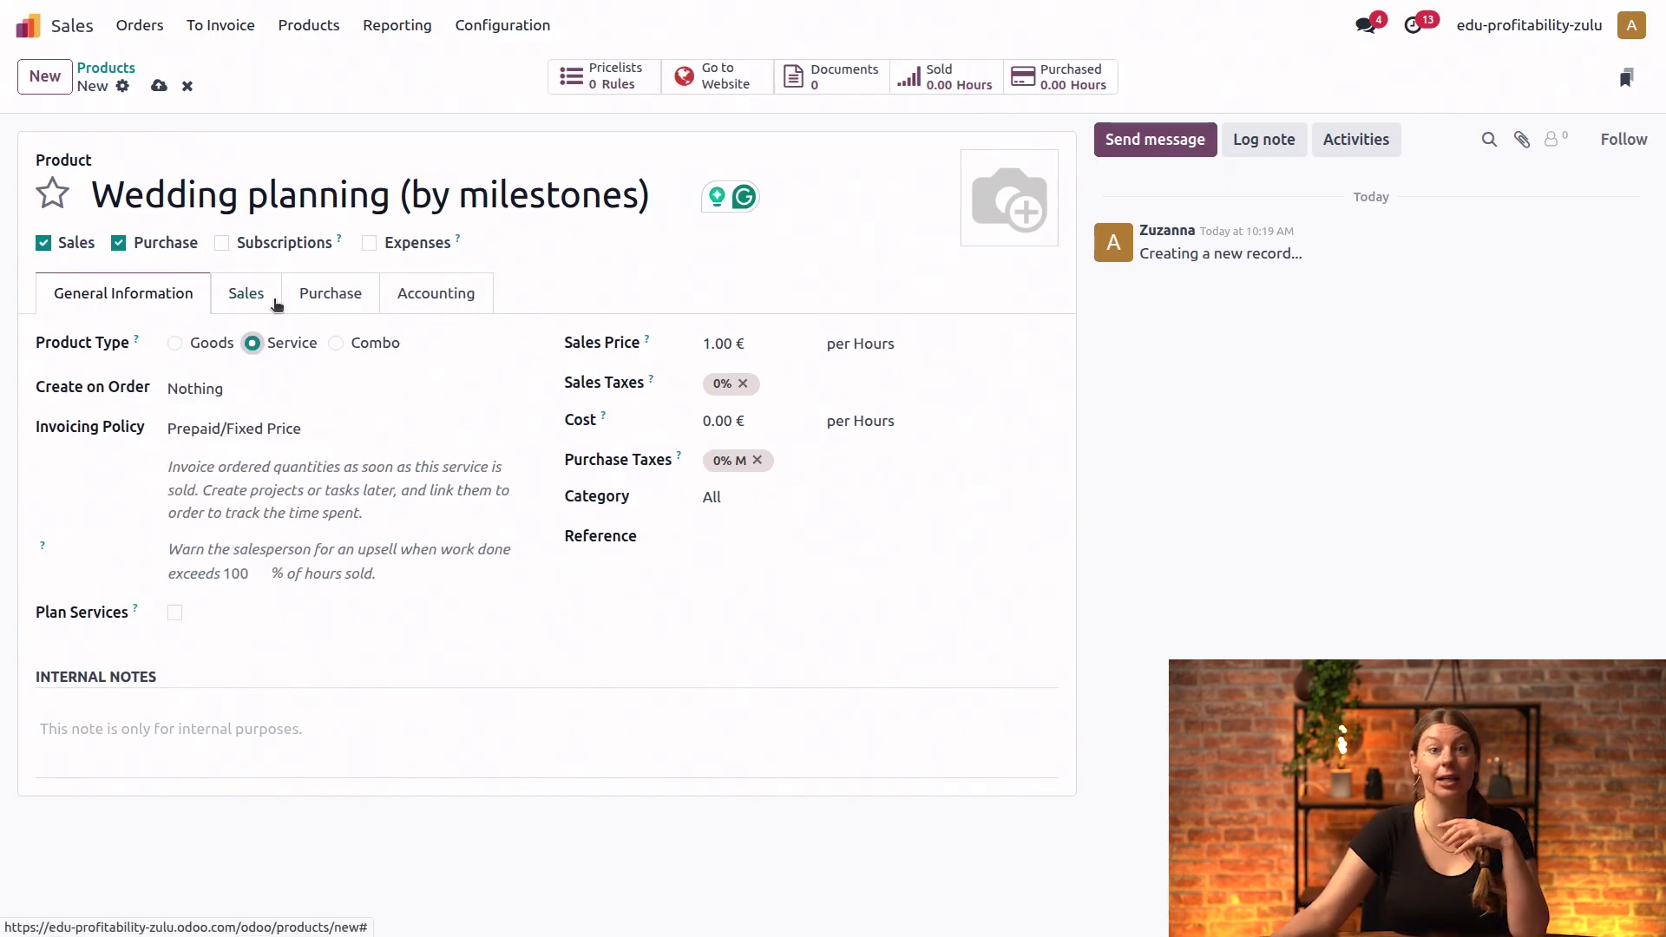
click(196, 389)
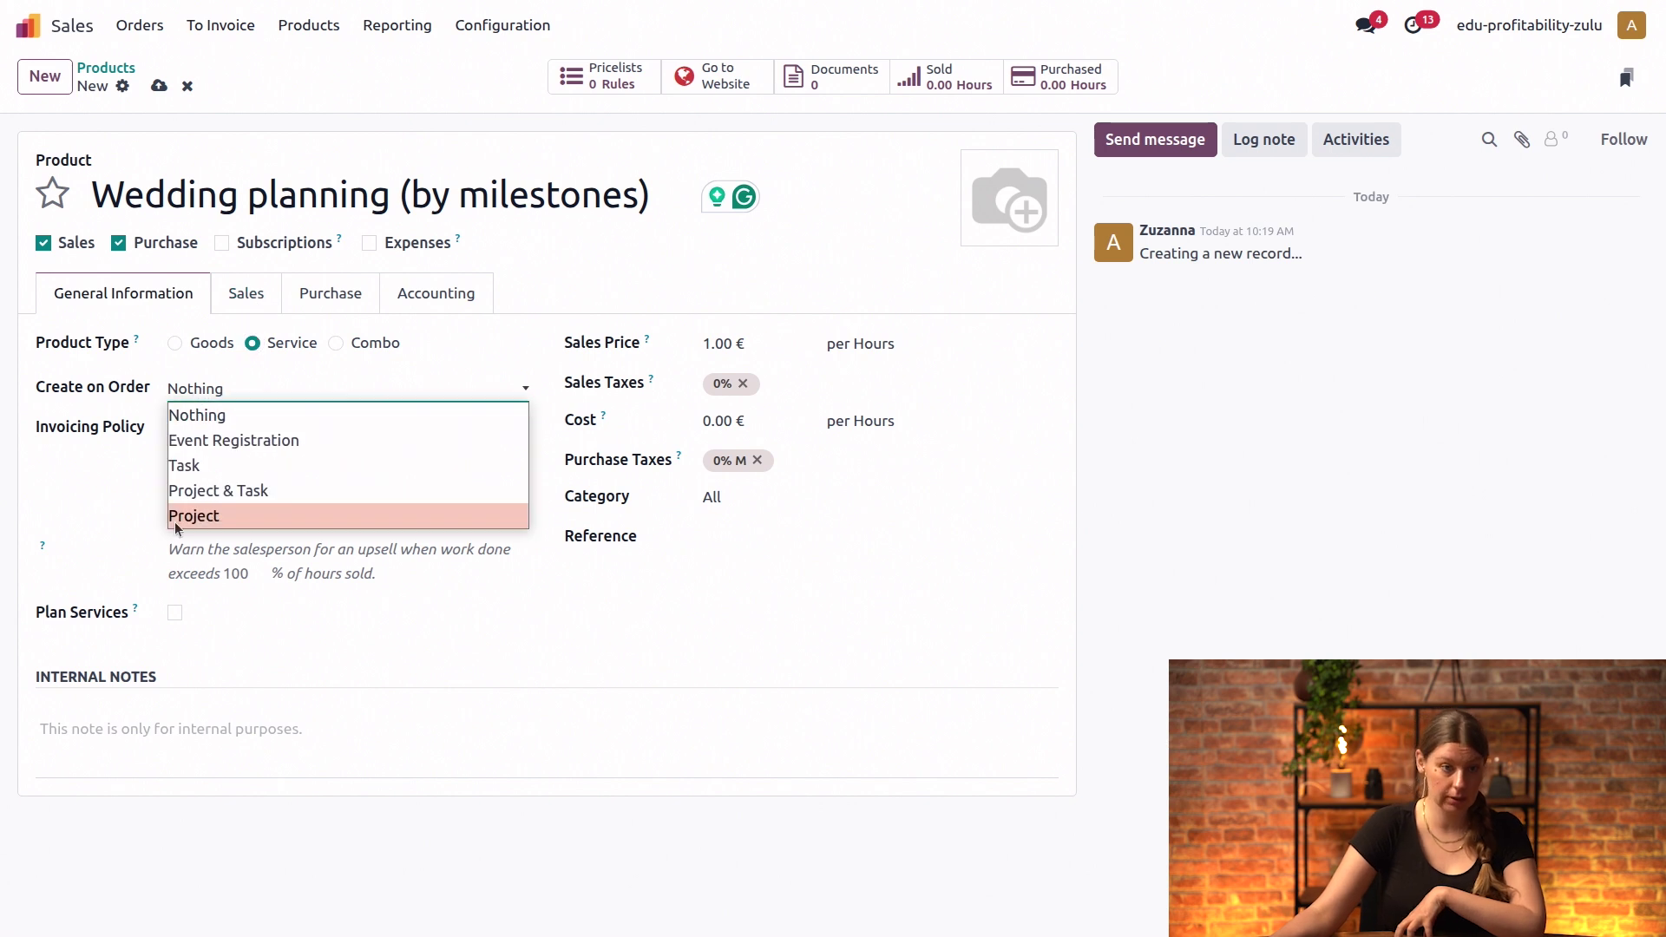
click(202, 515)
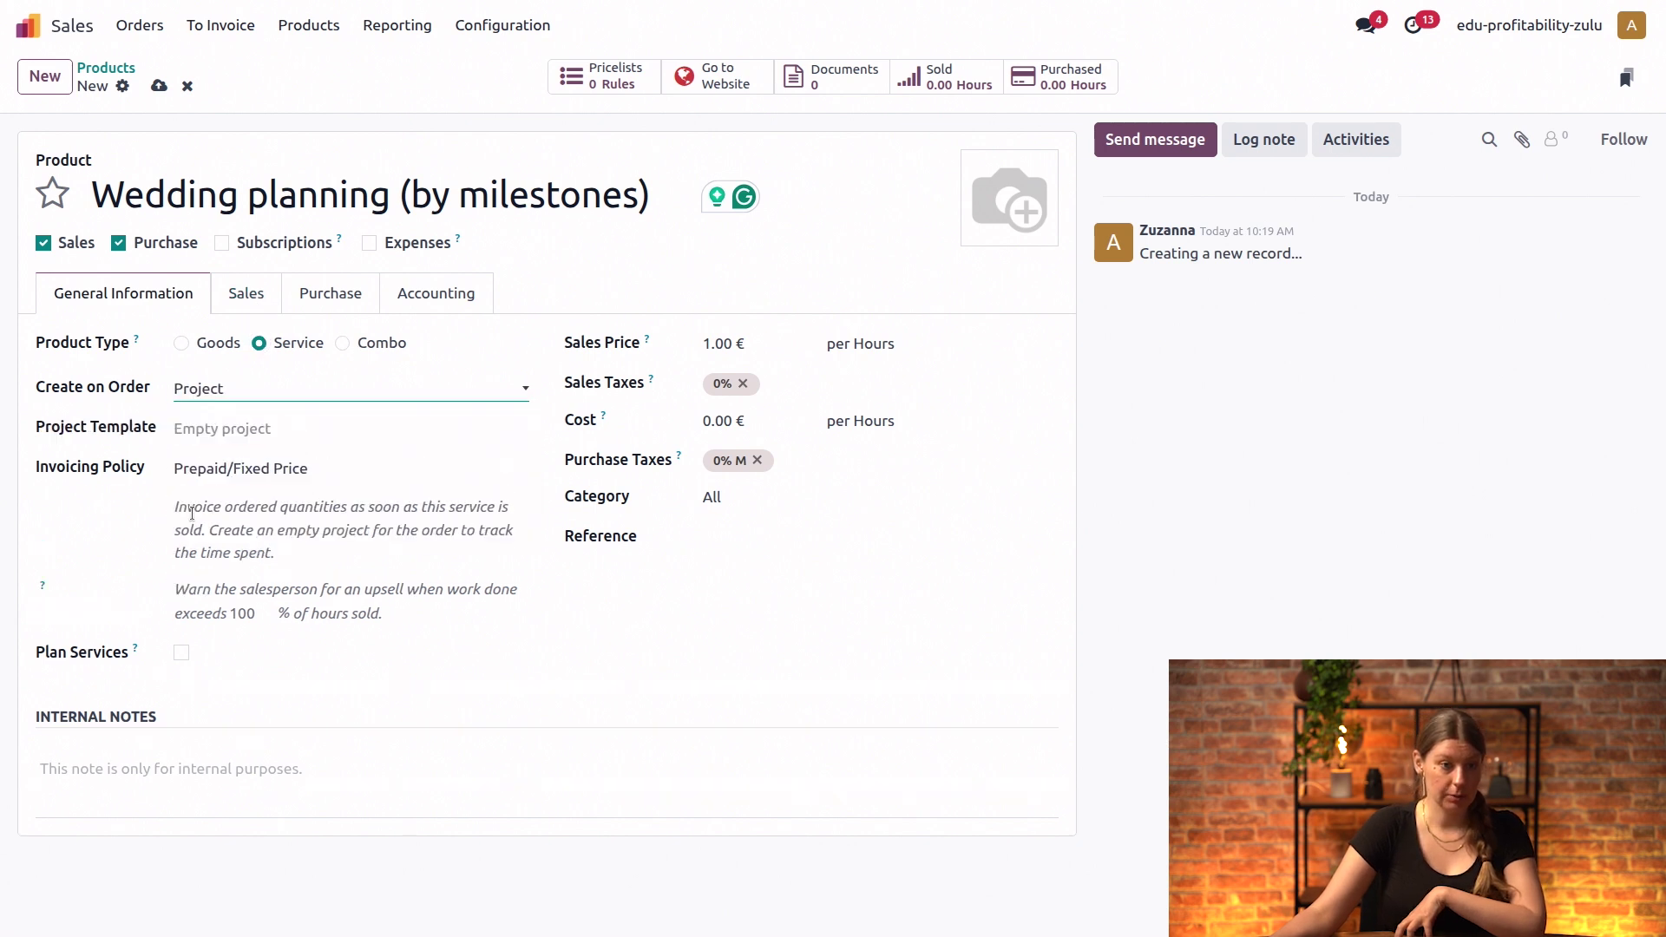
click(257, 431)
text(temp)
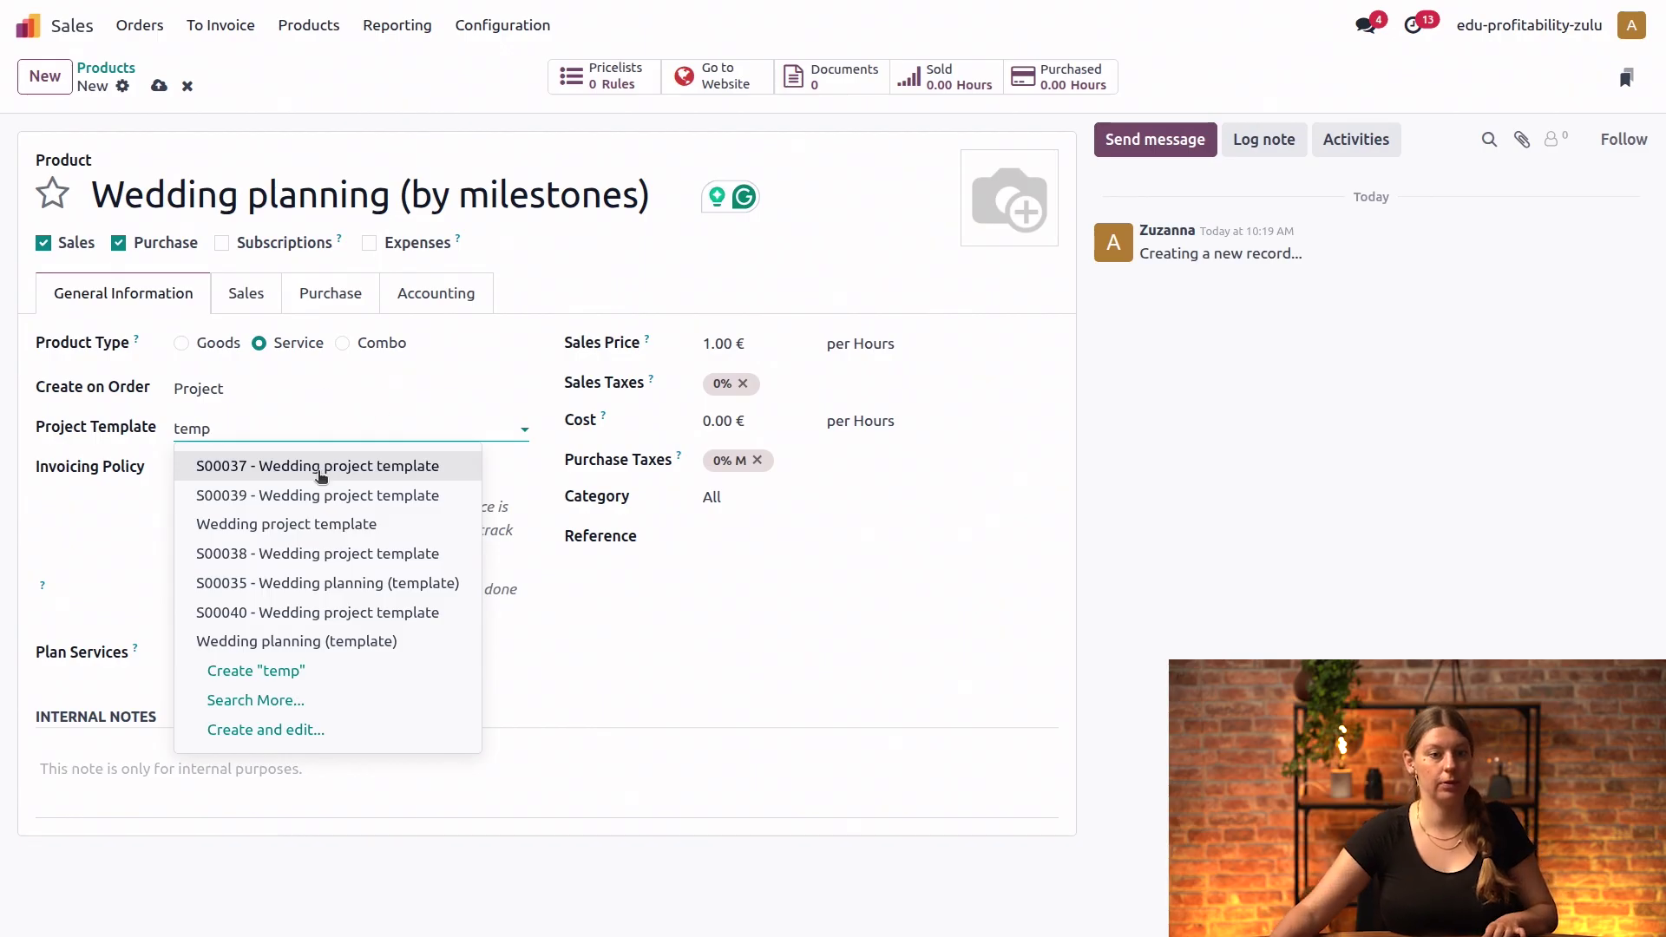
click(328, 525)
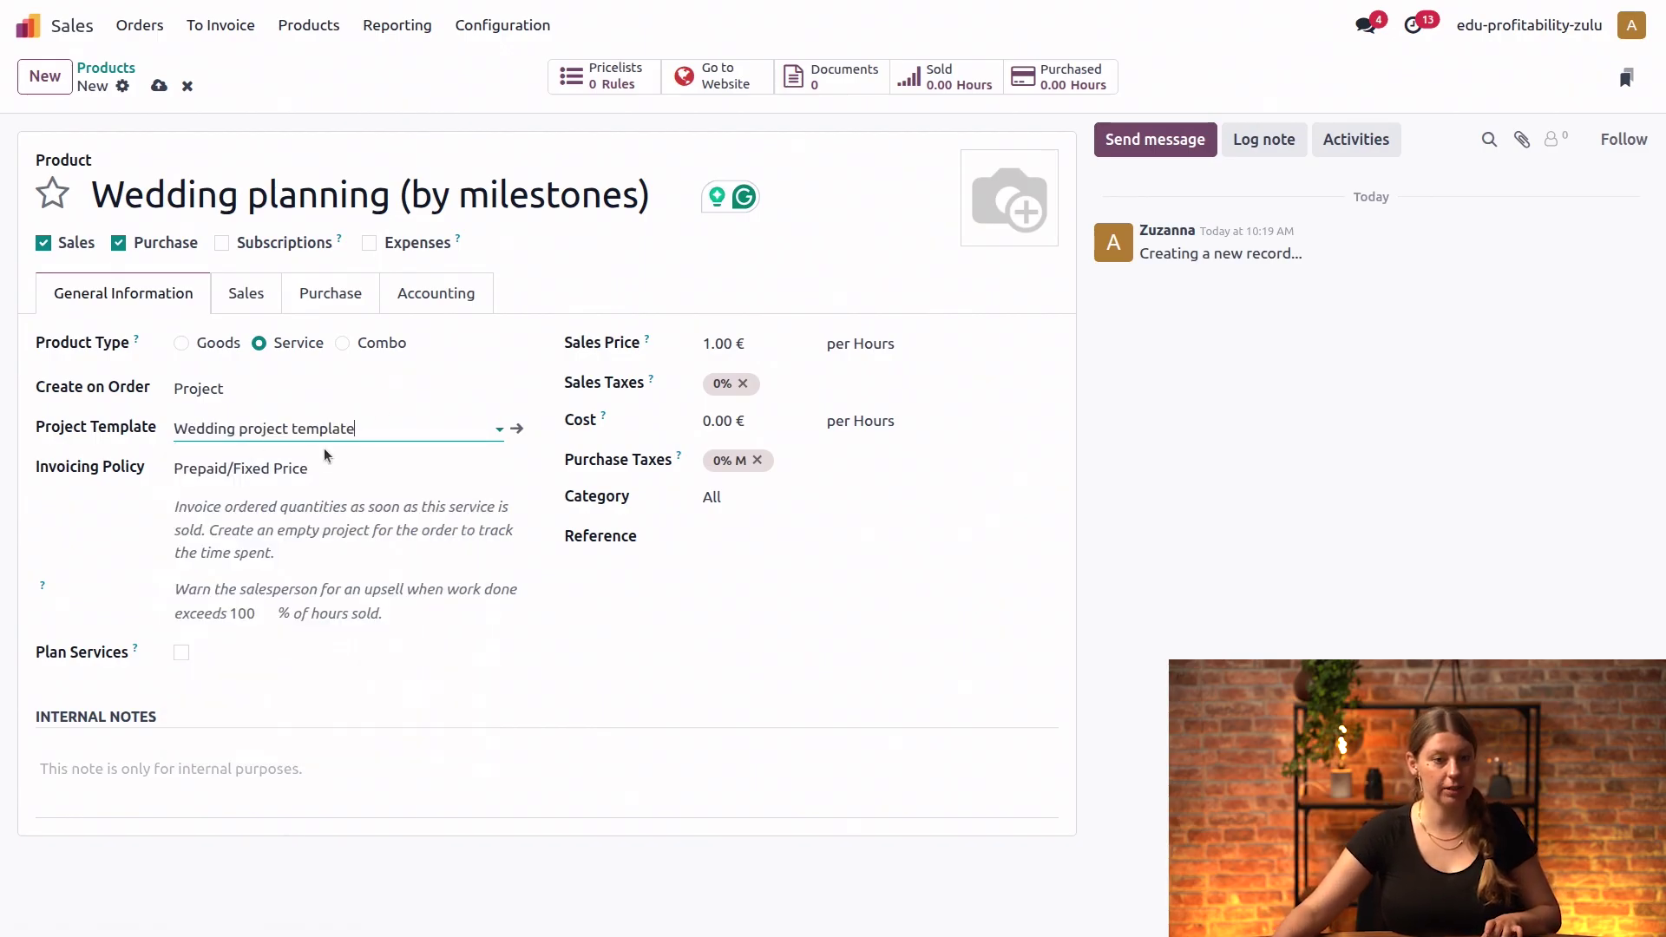
Step: Set invoicing policy to Based on Milestones and sales price 1,000.00 €, then save
click(245, 473)
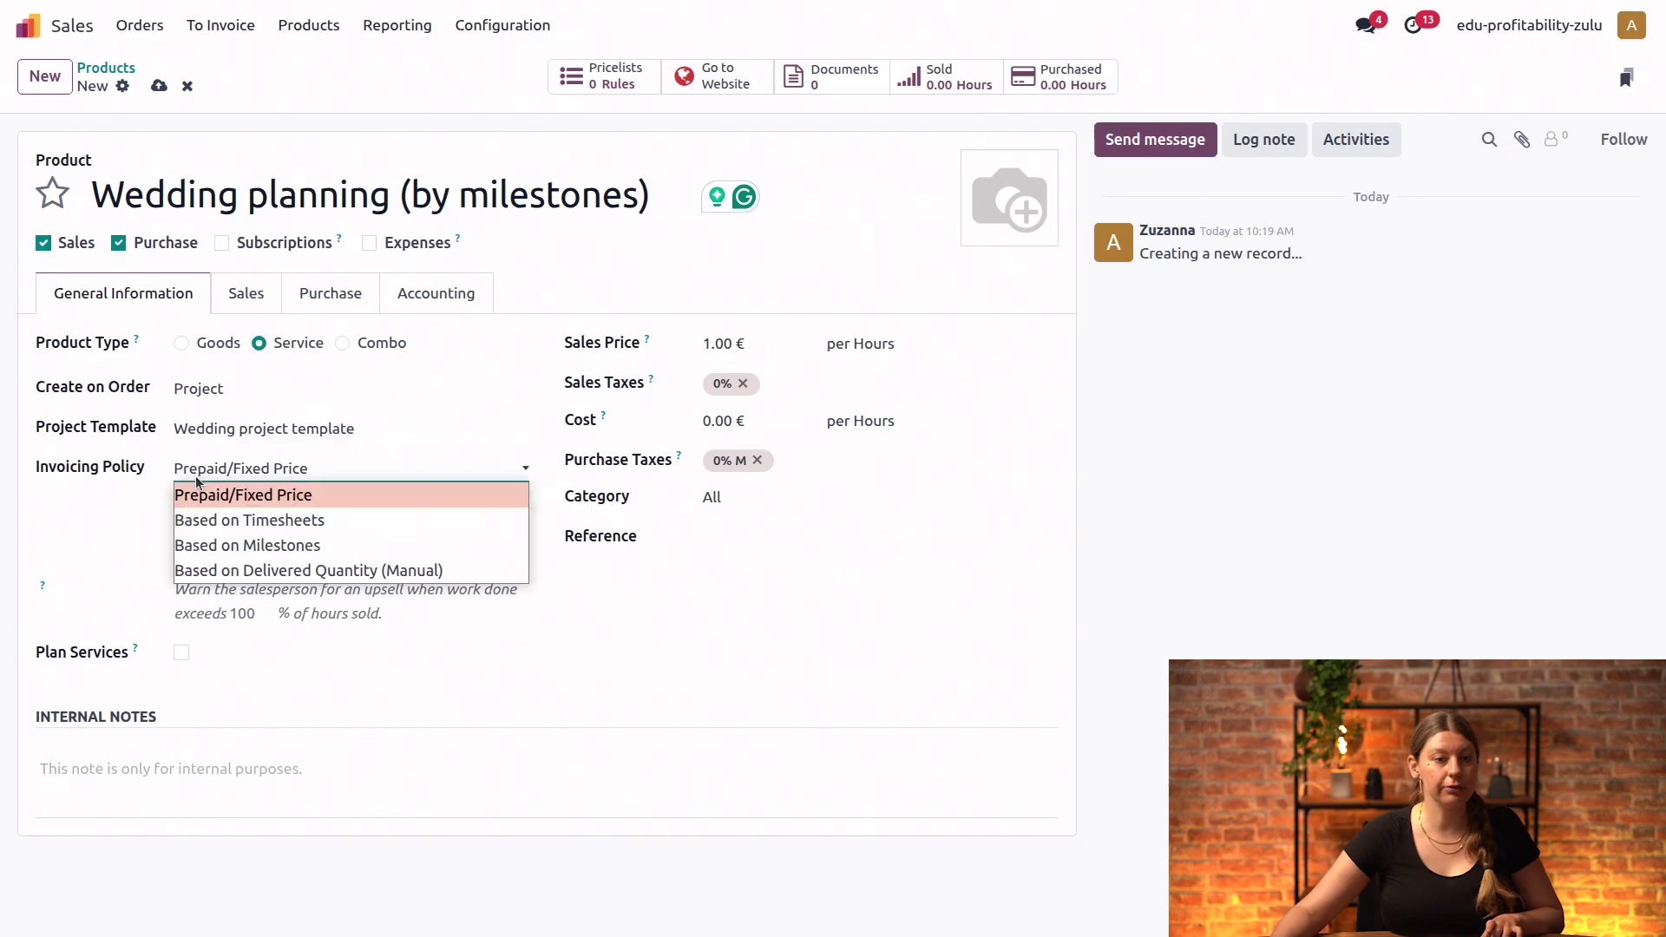
click(287, 547)
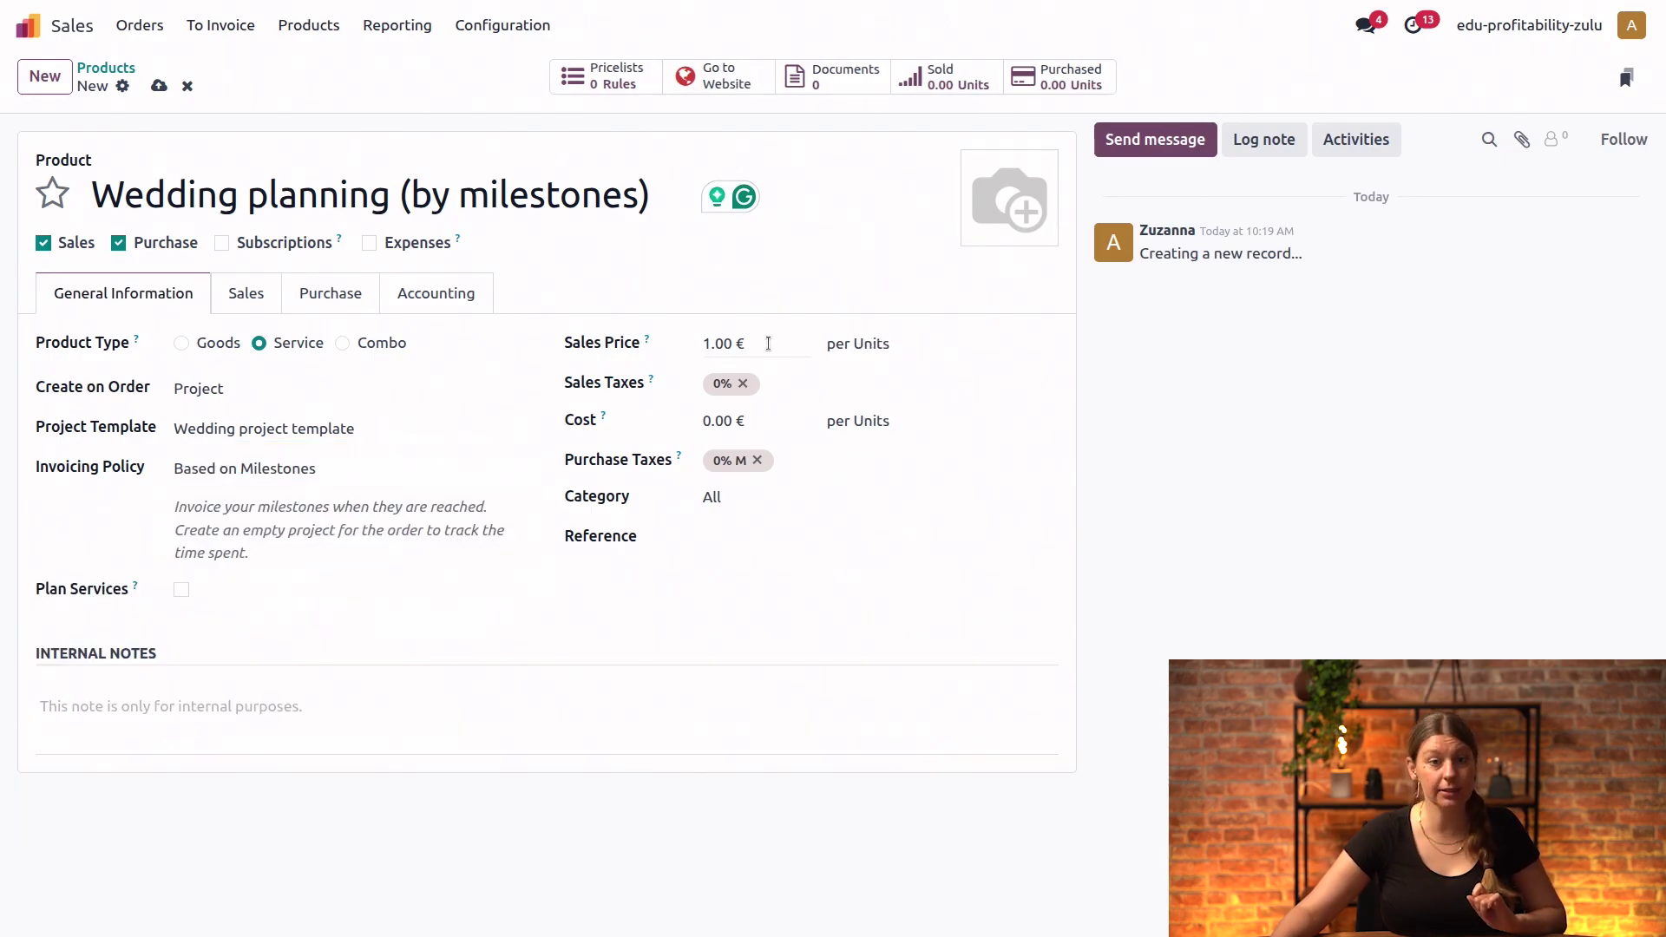
click(768, 344)
text(12)
key(BackSpace)
text(000)
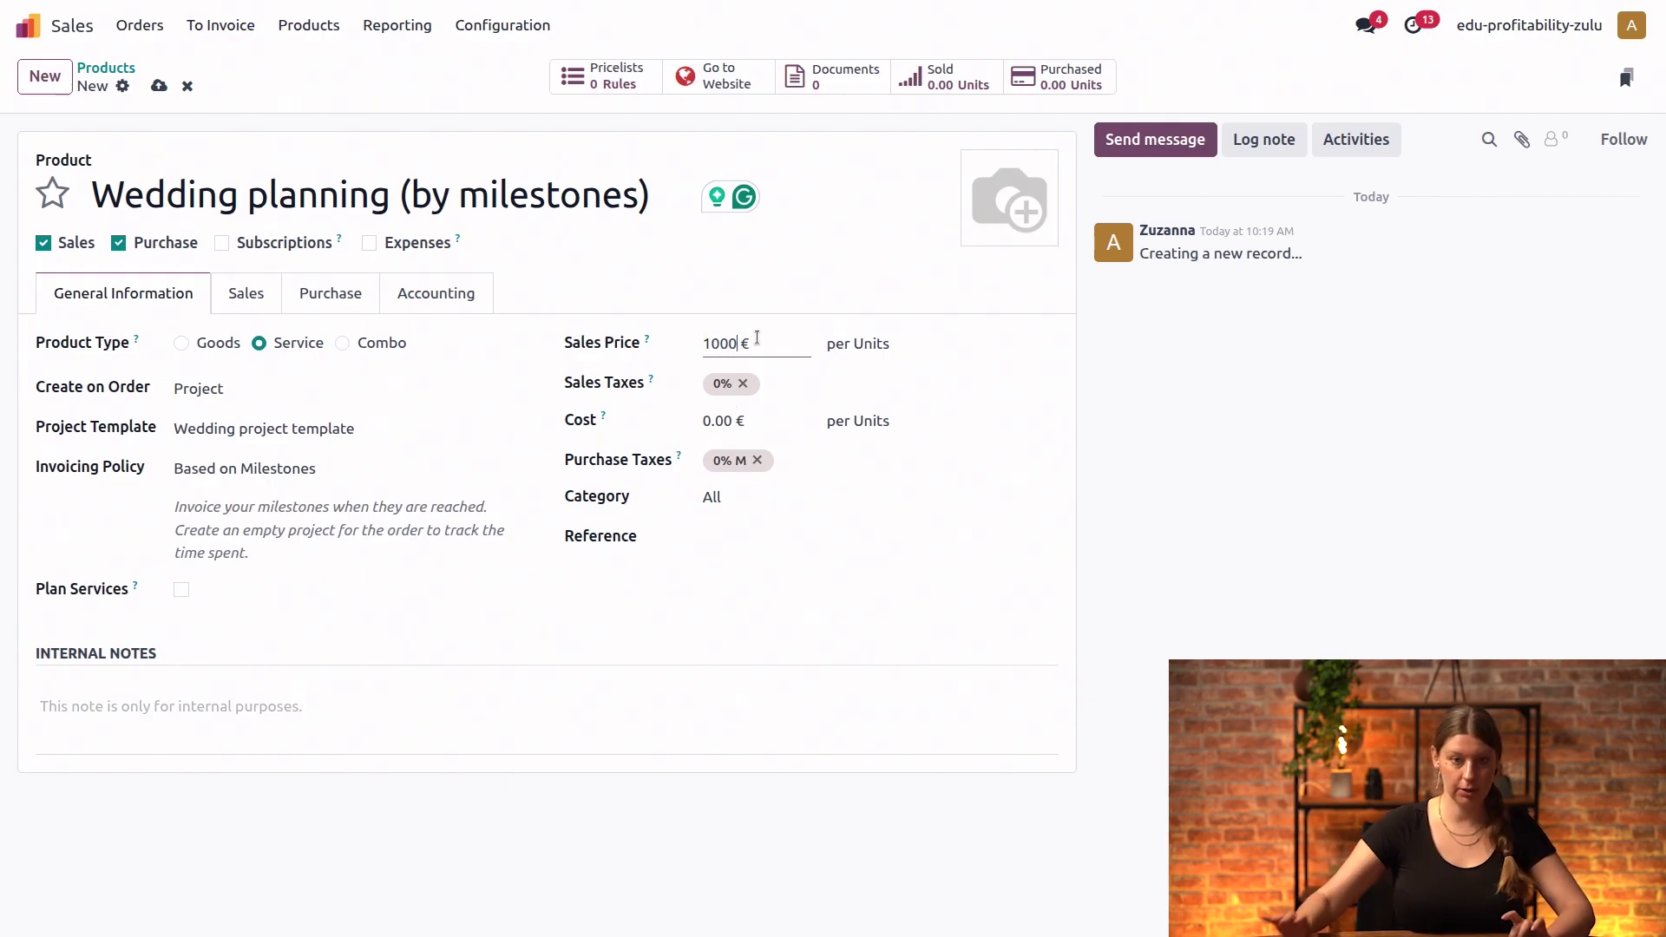
click(953, 781)
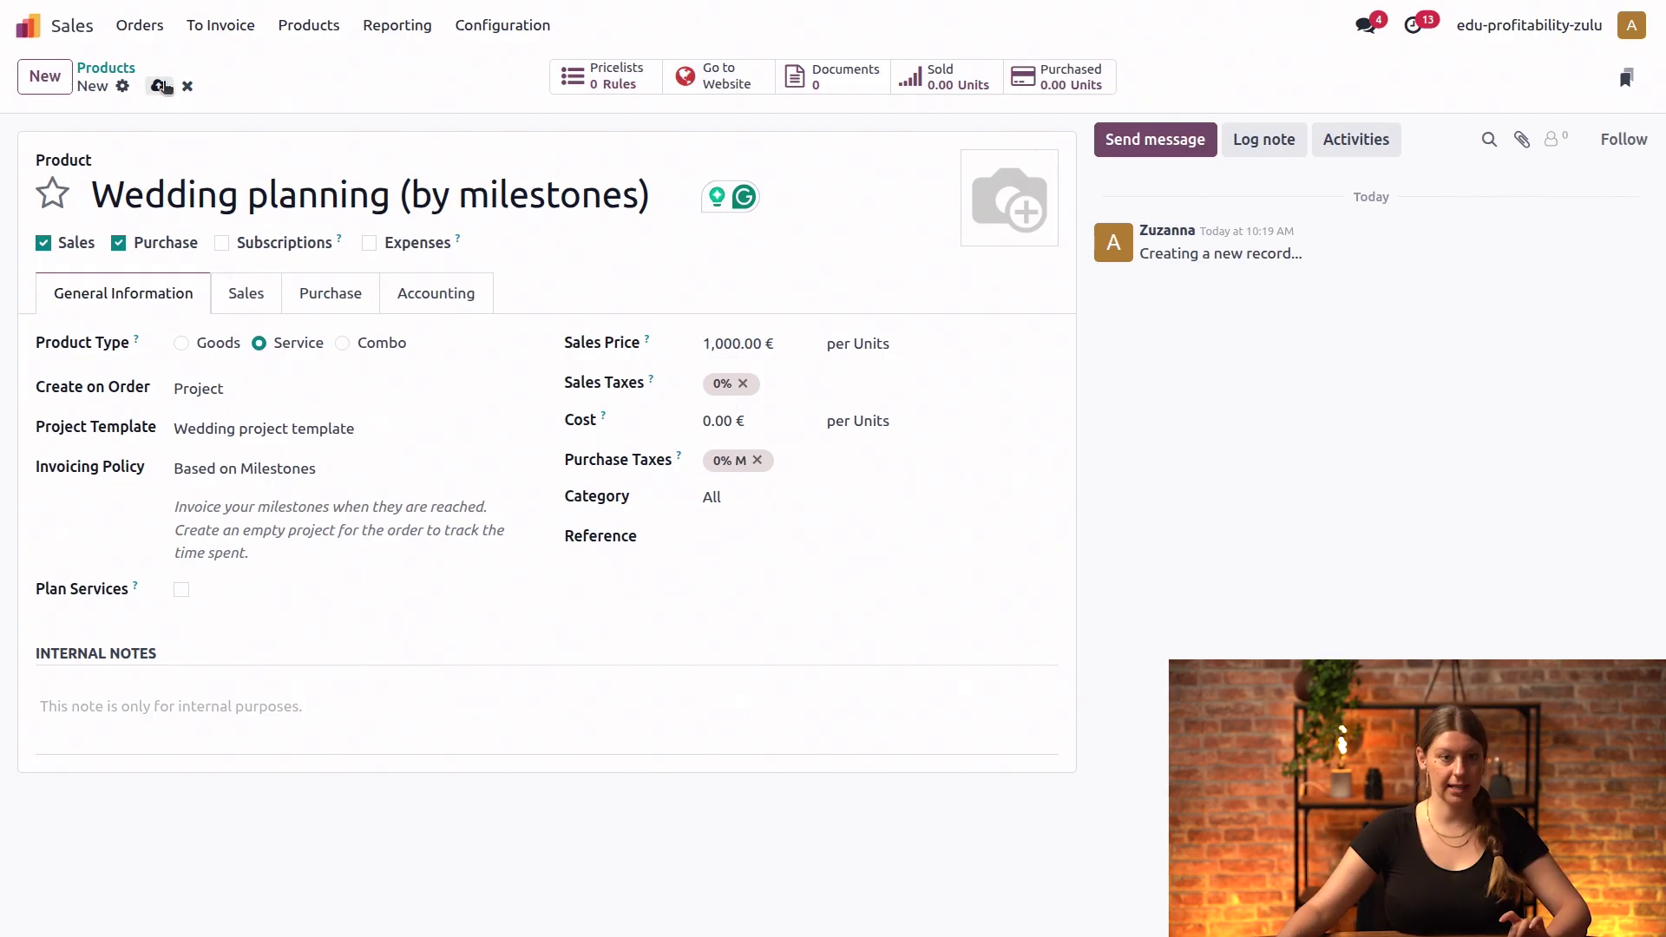
click(160, 86)
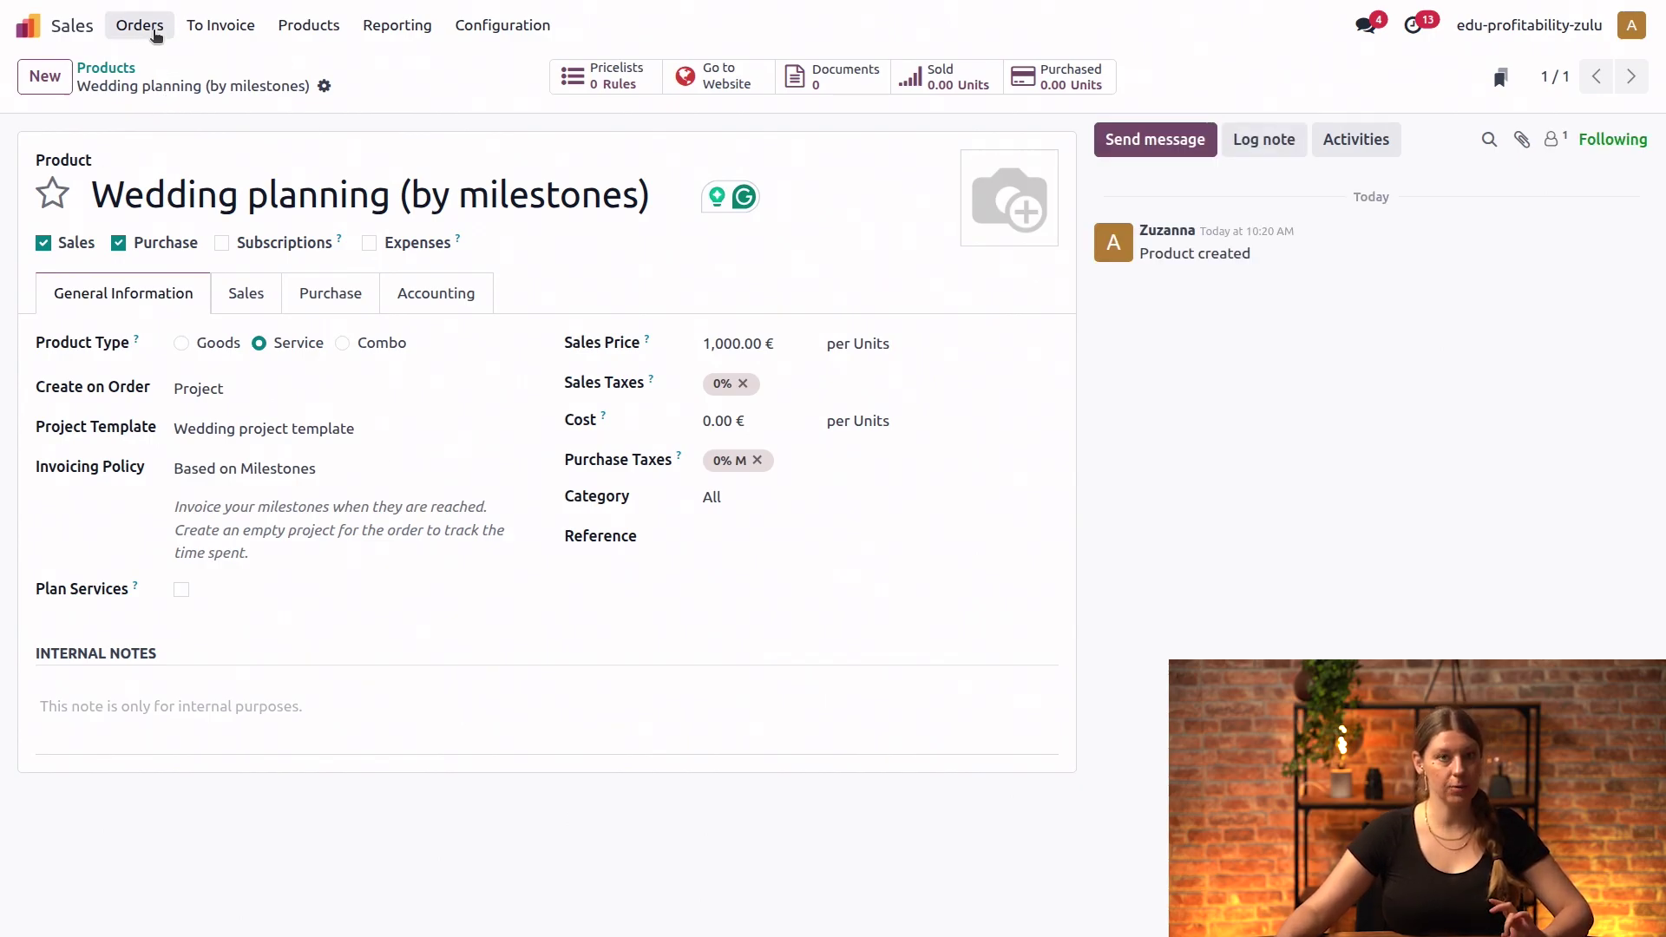
Step: Create a quotation for the couple with Wedding planning (by milestones) and confirm it as S00041
click(156, 26)
click(170, 65)
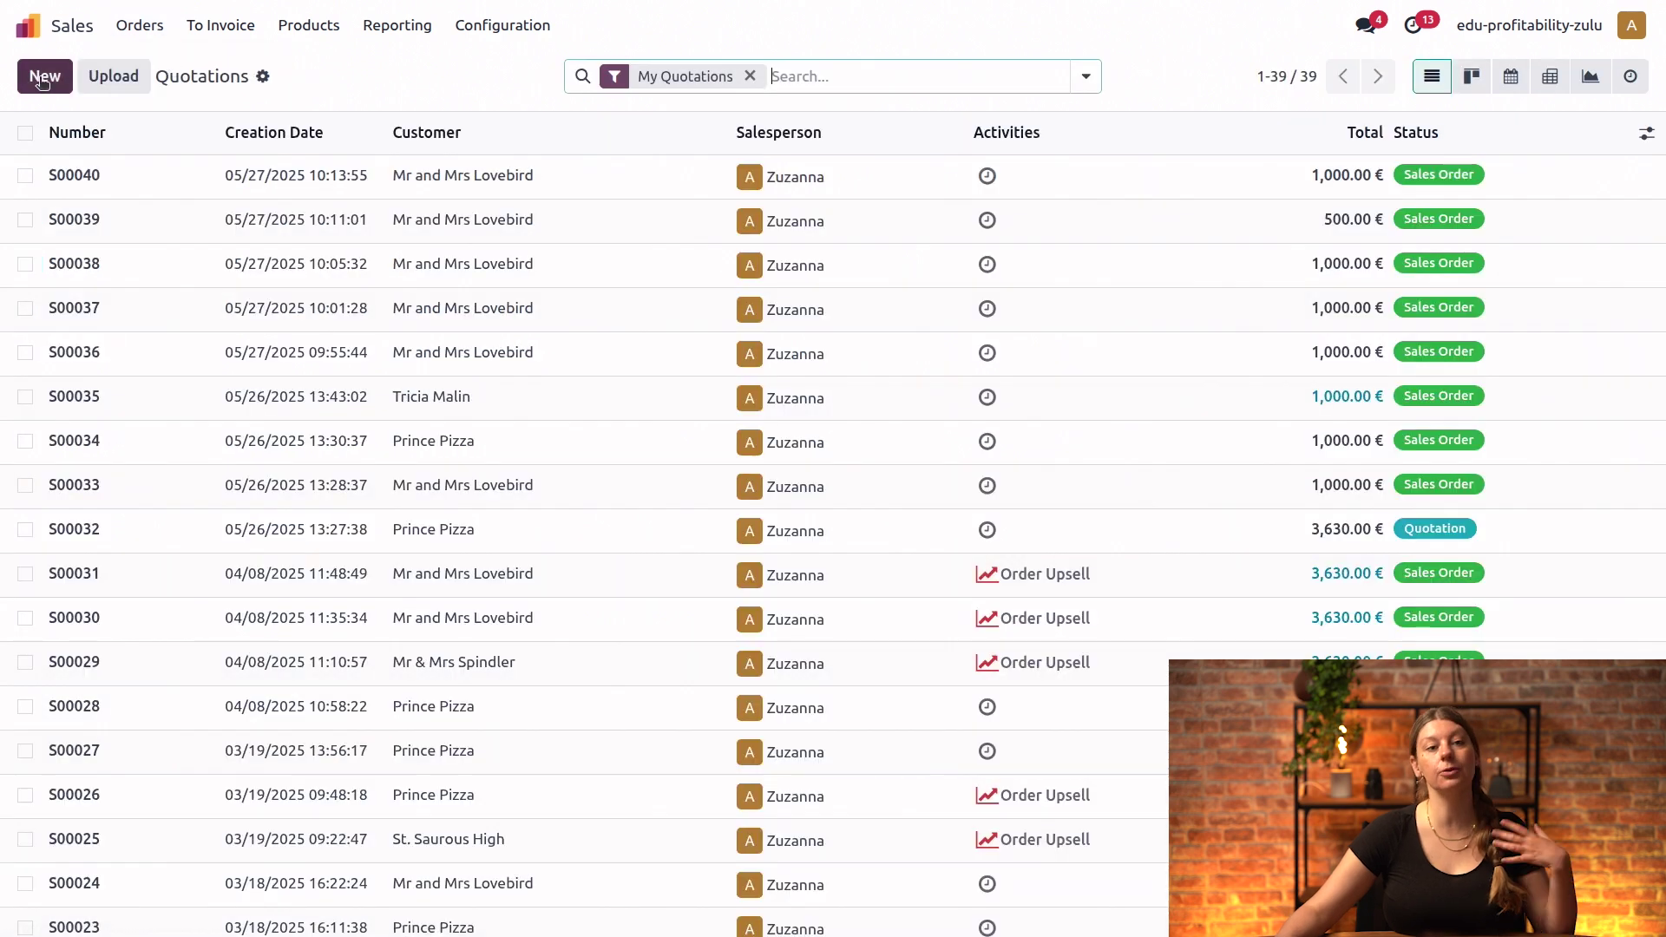
click(40, 79)
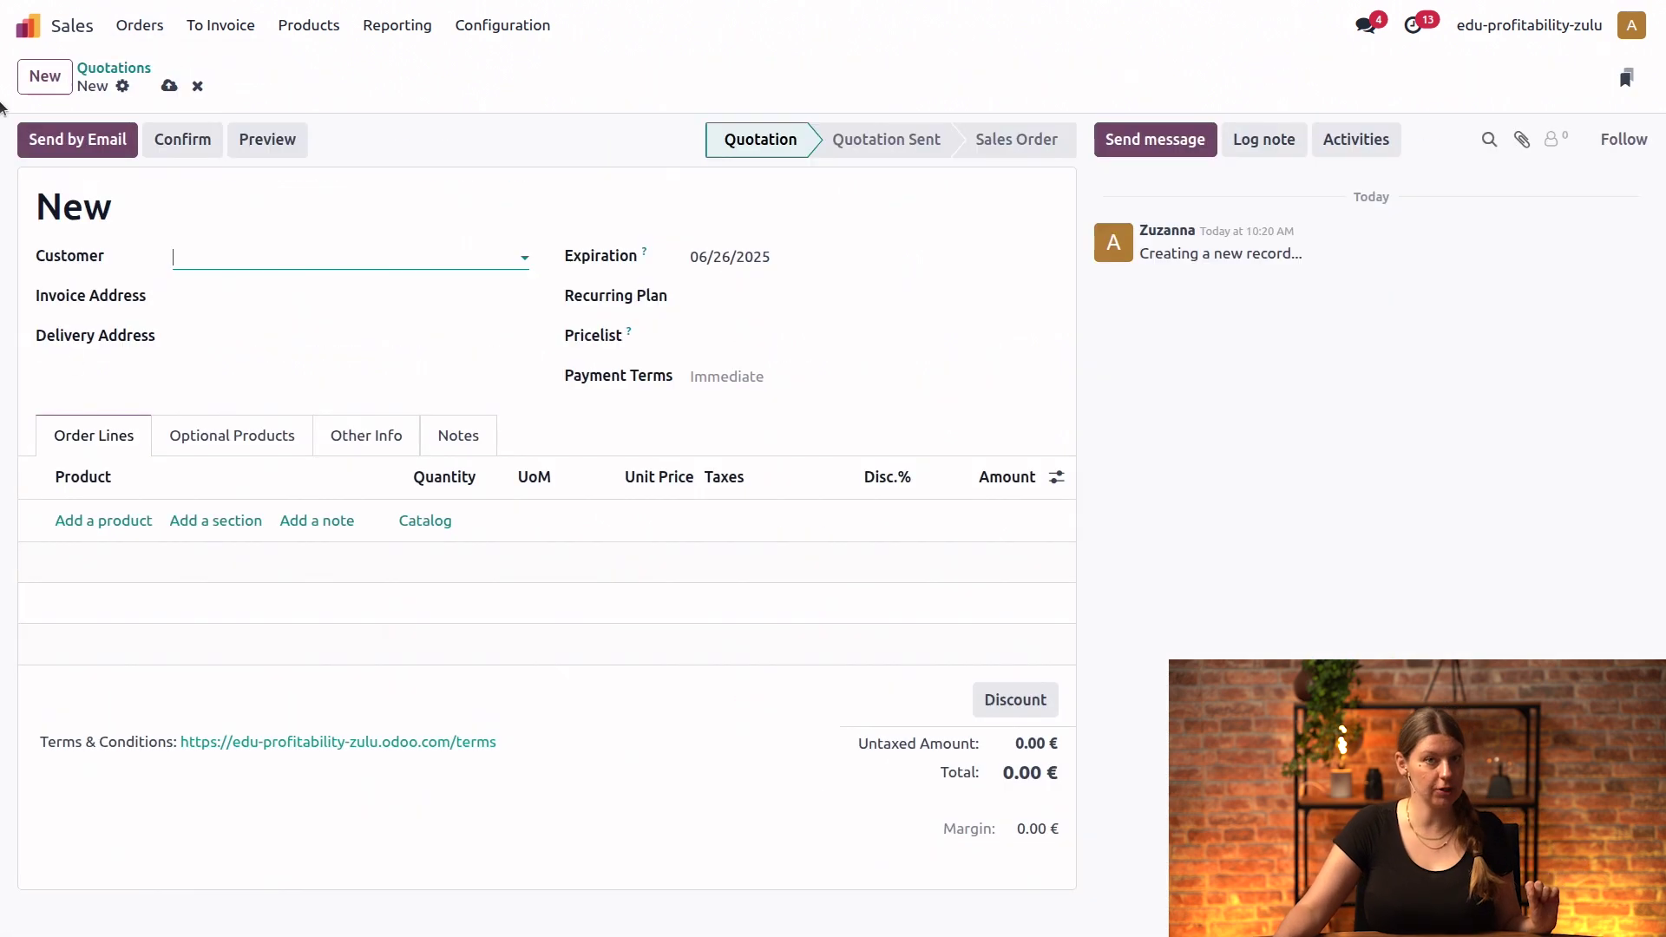
click(227, 256)
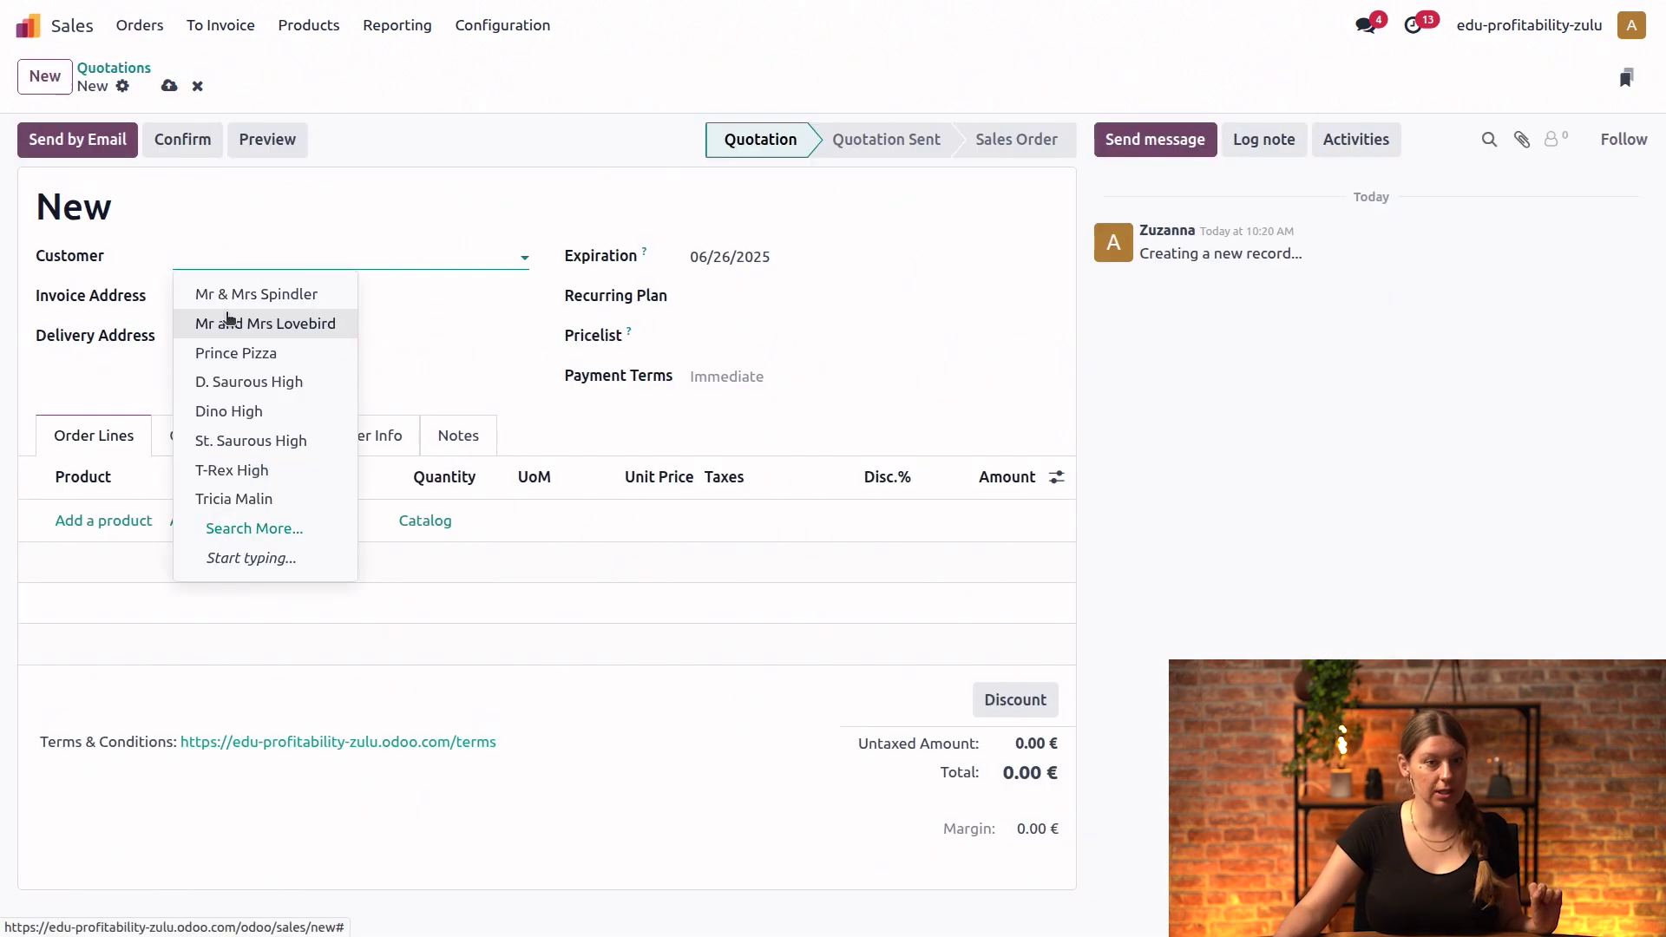
click(276, 337)
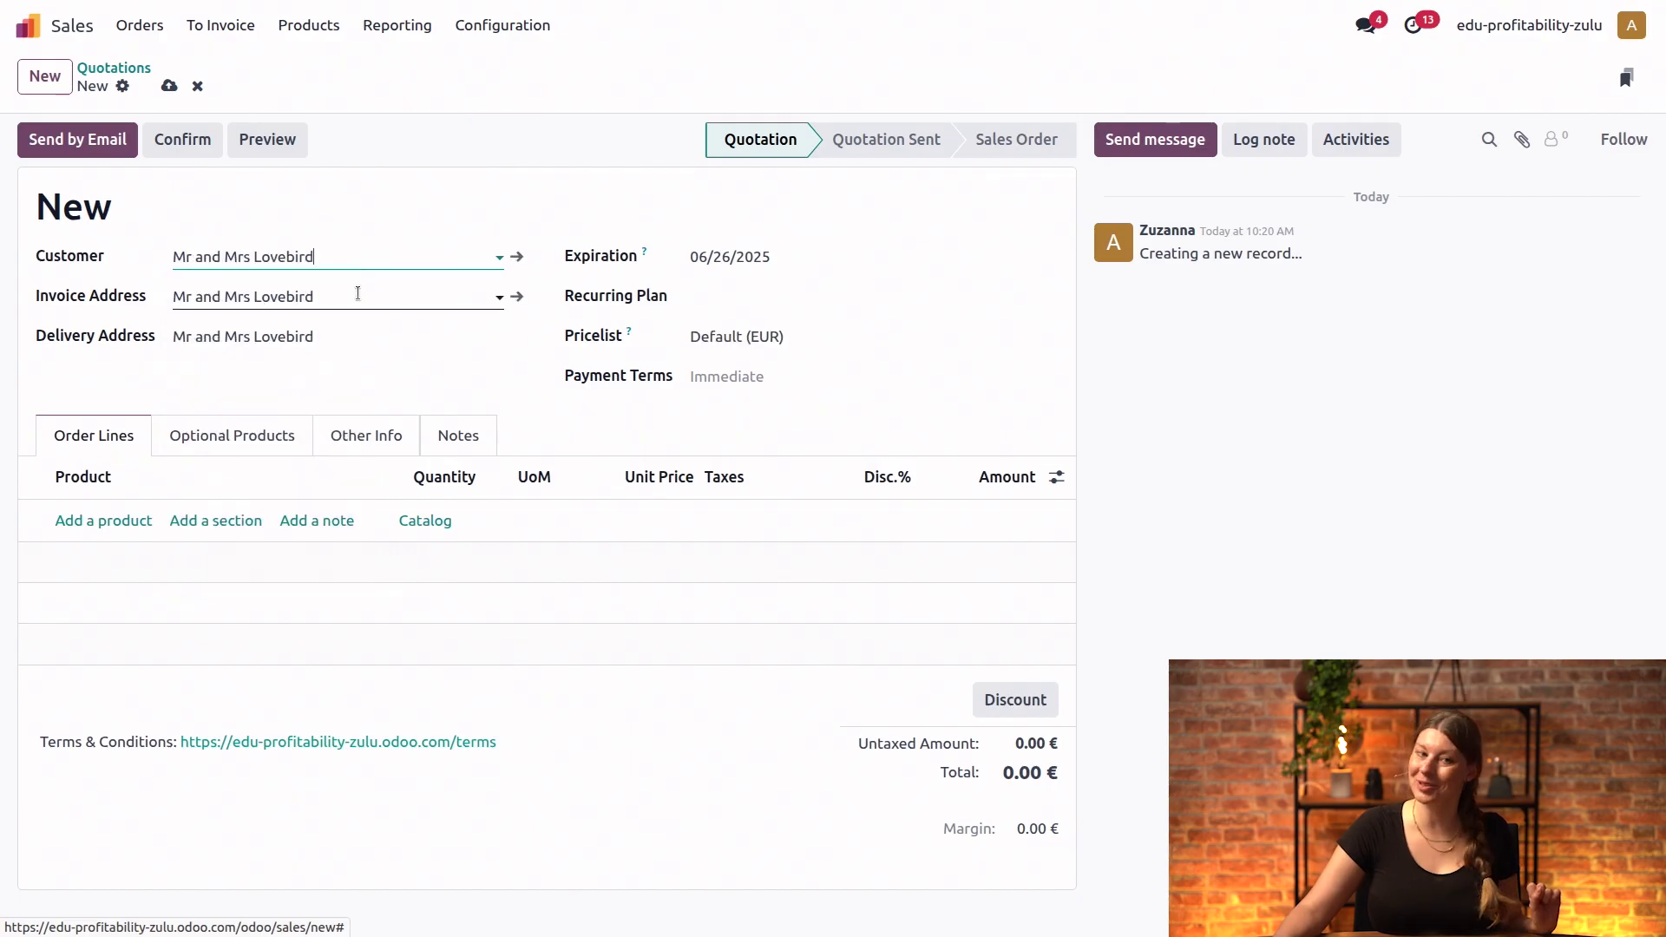
click(113, 526)
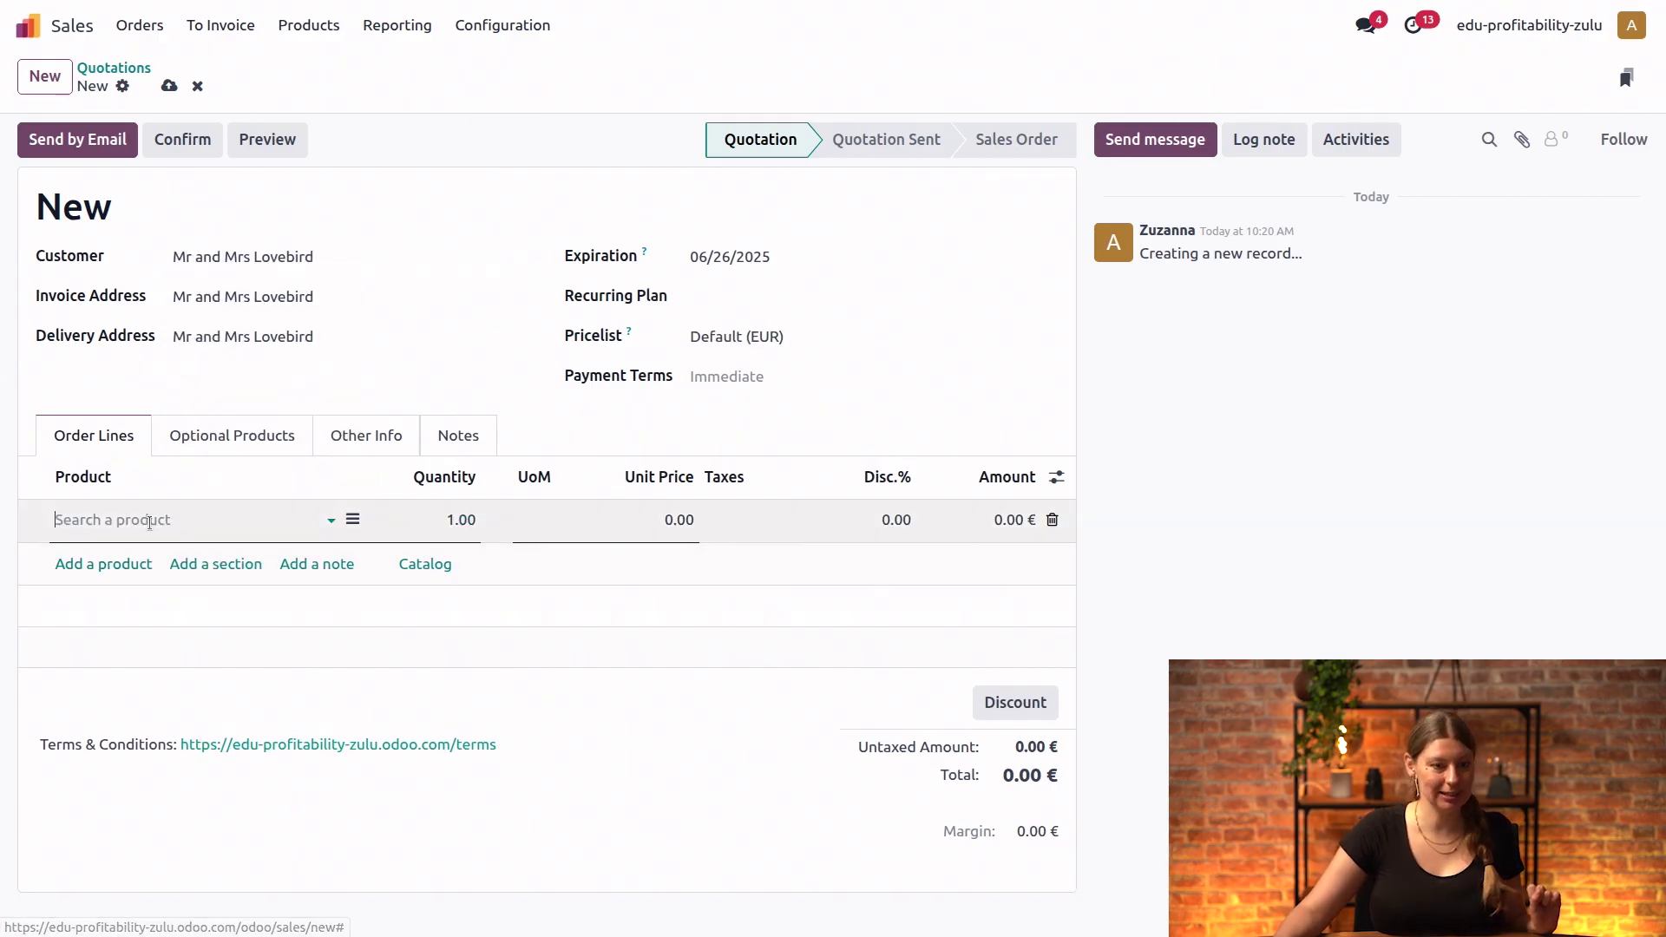
text(weddin)
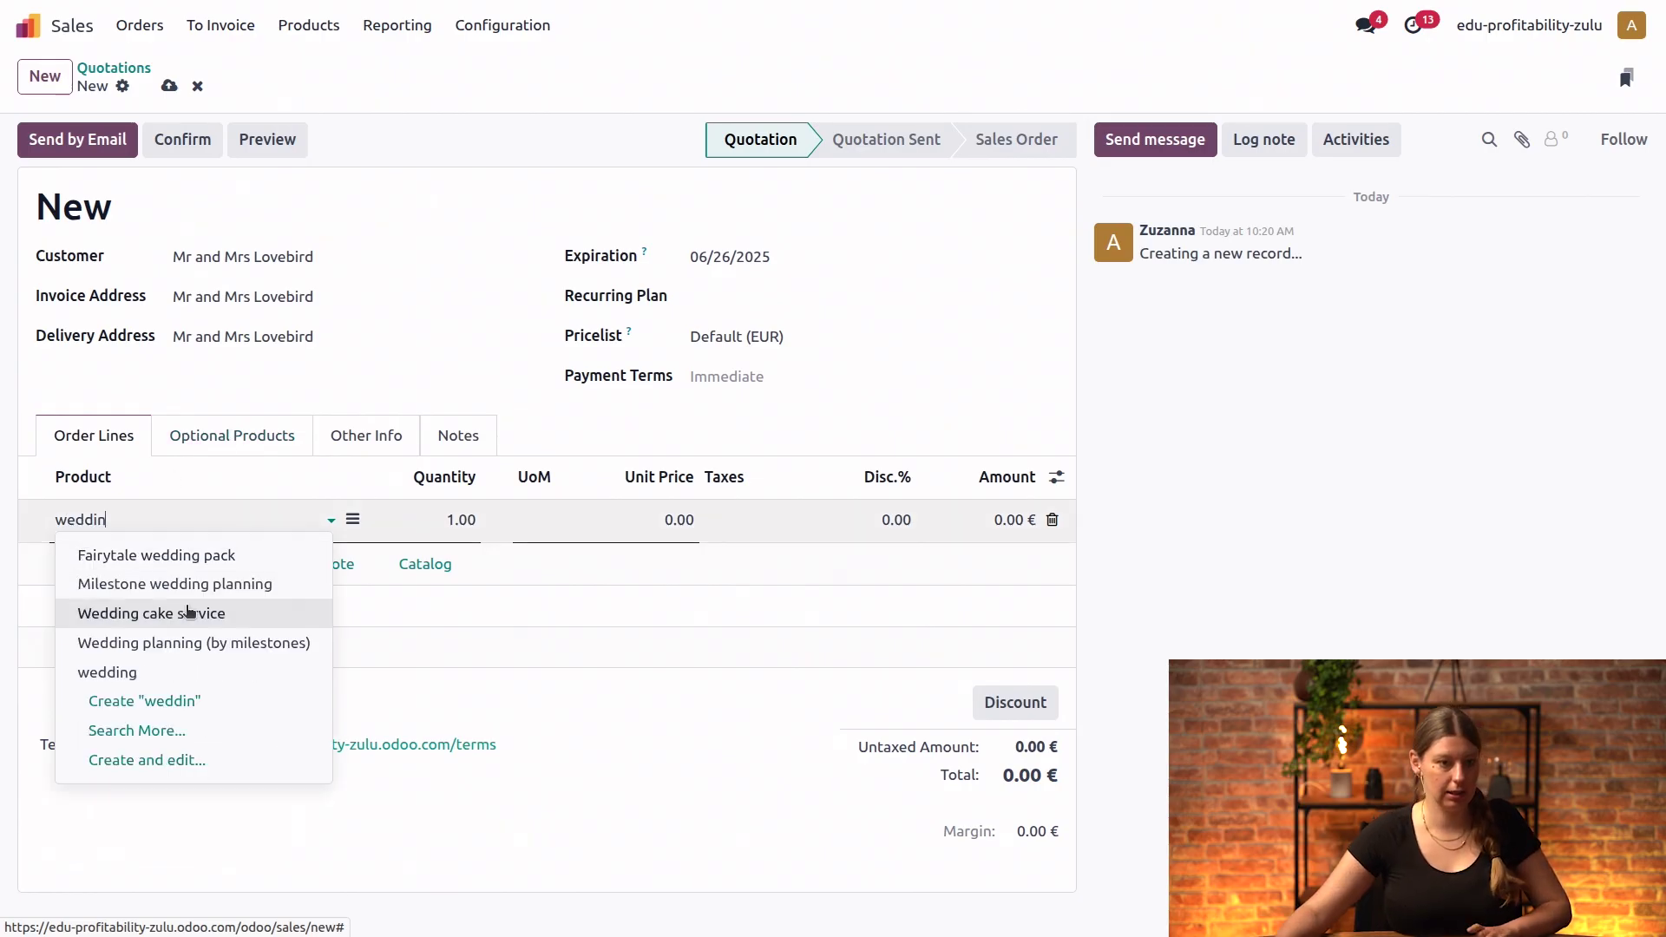
click(236, 643)
click(1352, 562)
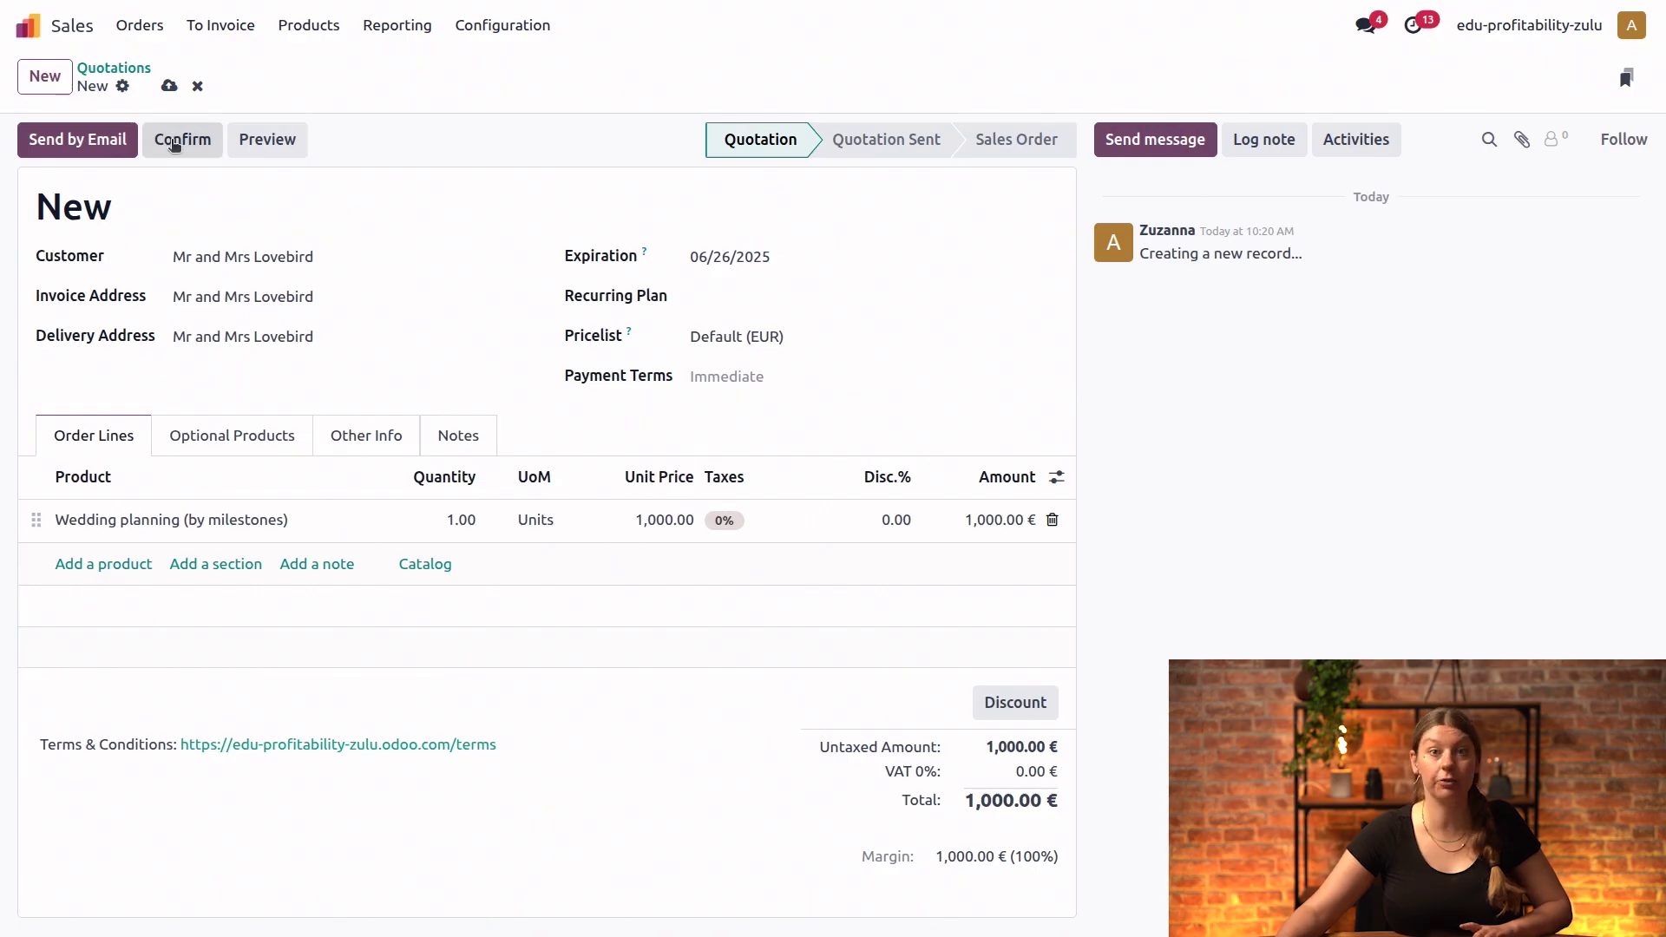
click(174, 145)
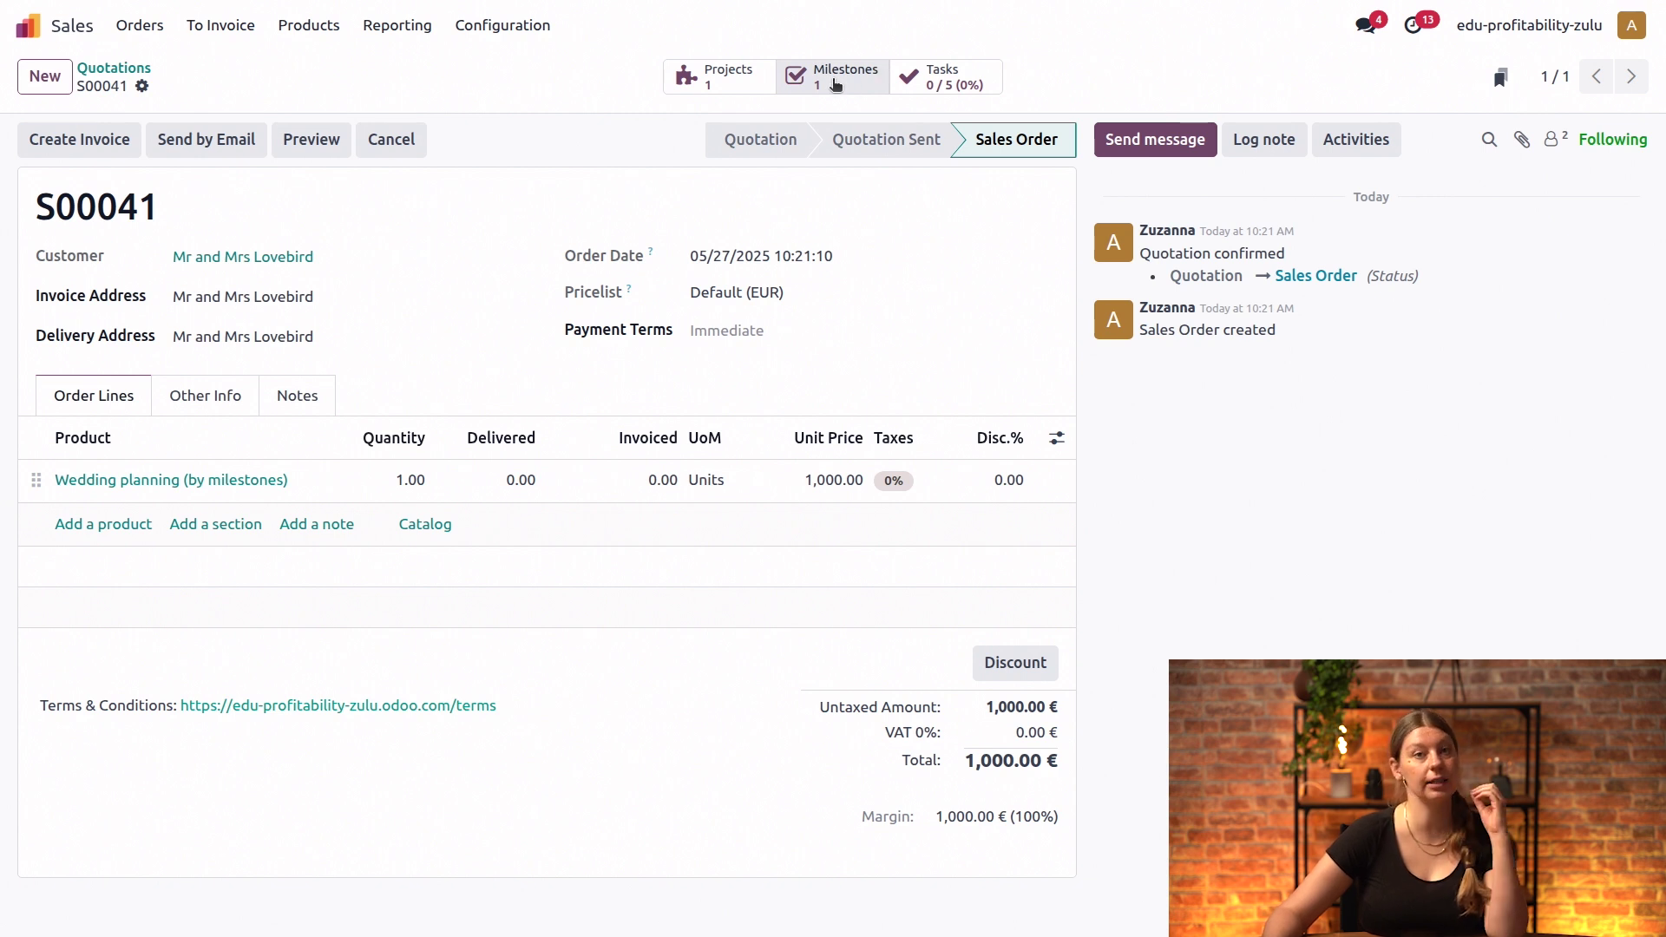
Step: Rename the order's milestone to 'Venue booking' and add a second milestone 'Rehearsal dinner'
click(833, 81)
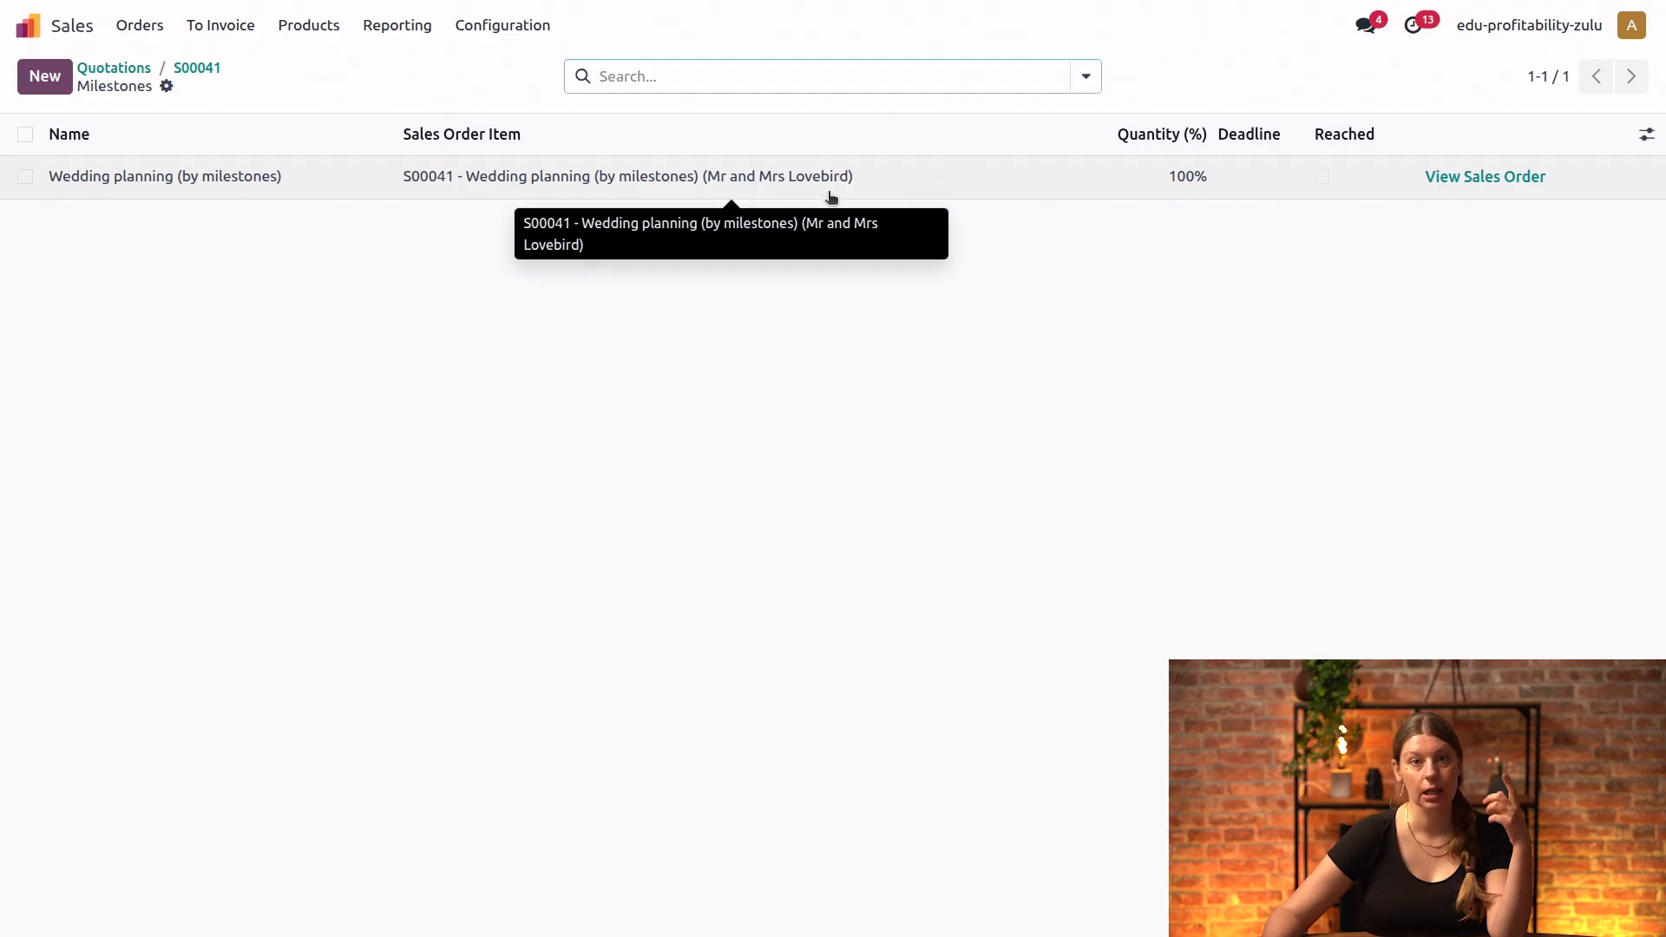
click(227, 178)
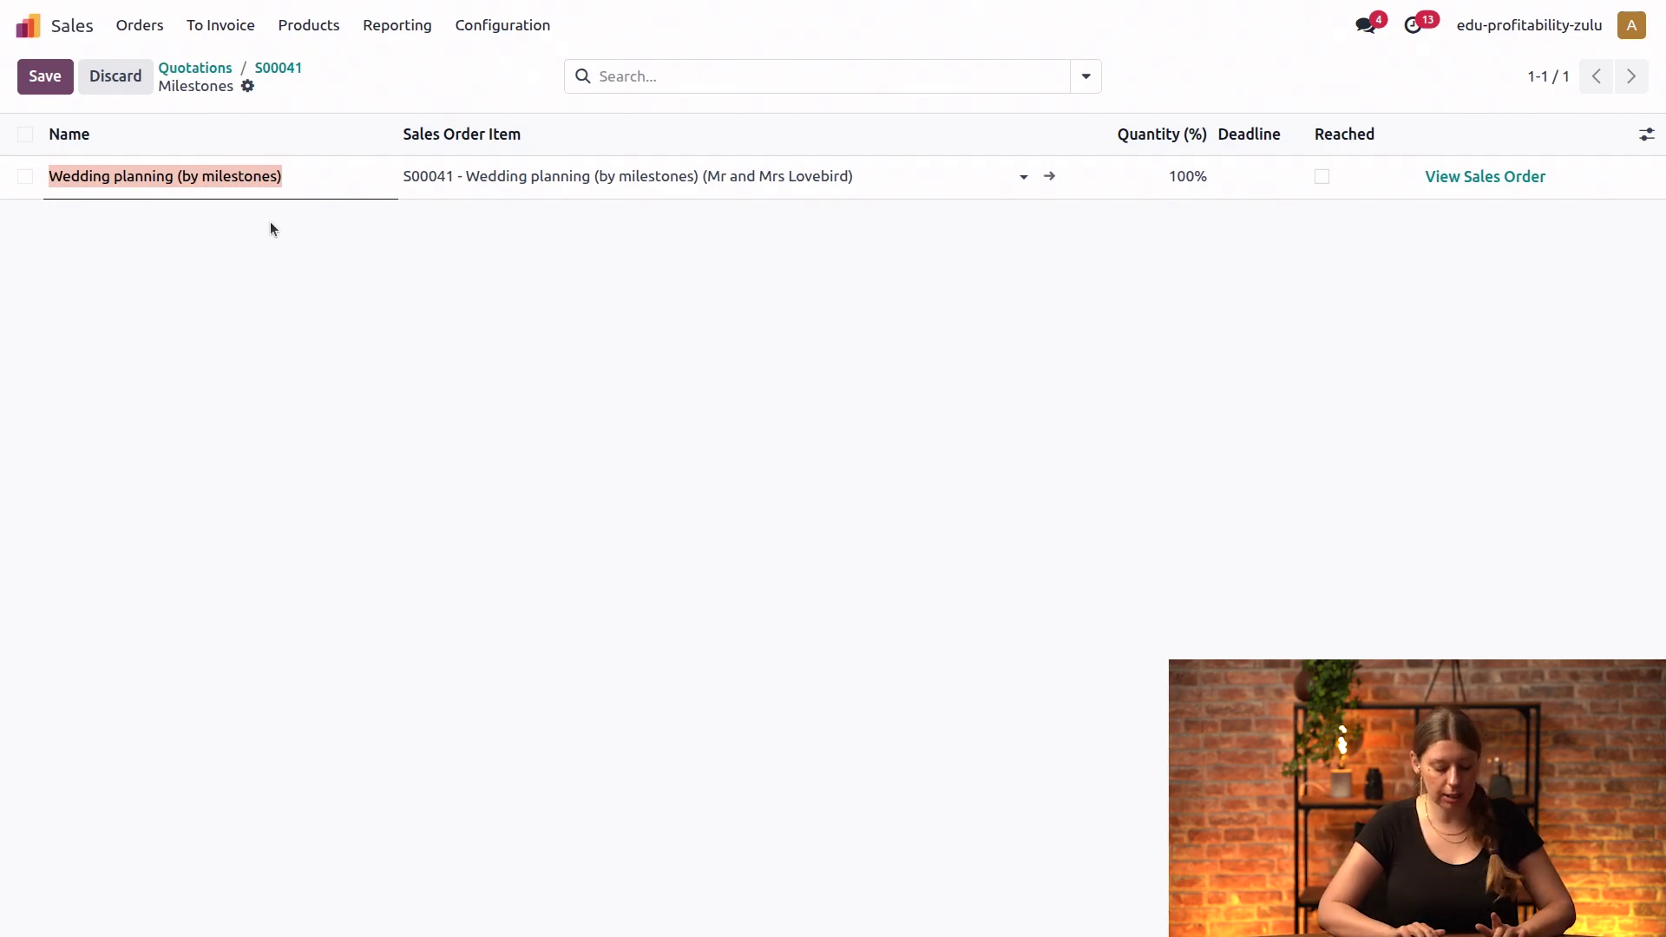
text(Pa)
key(BackSpace)
key(BackSpace)
text(Venue )
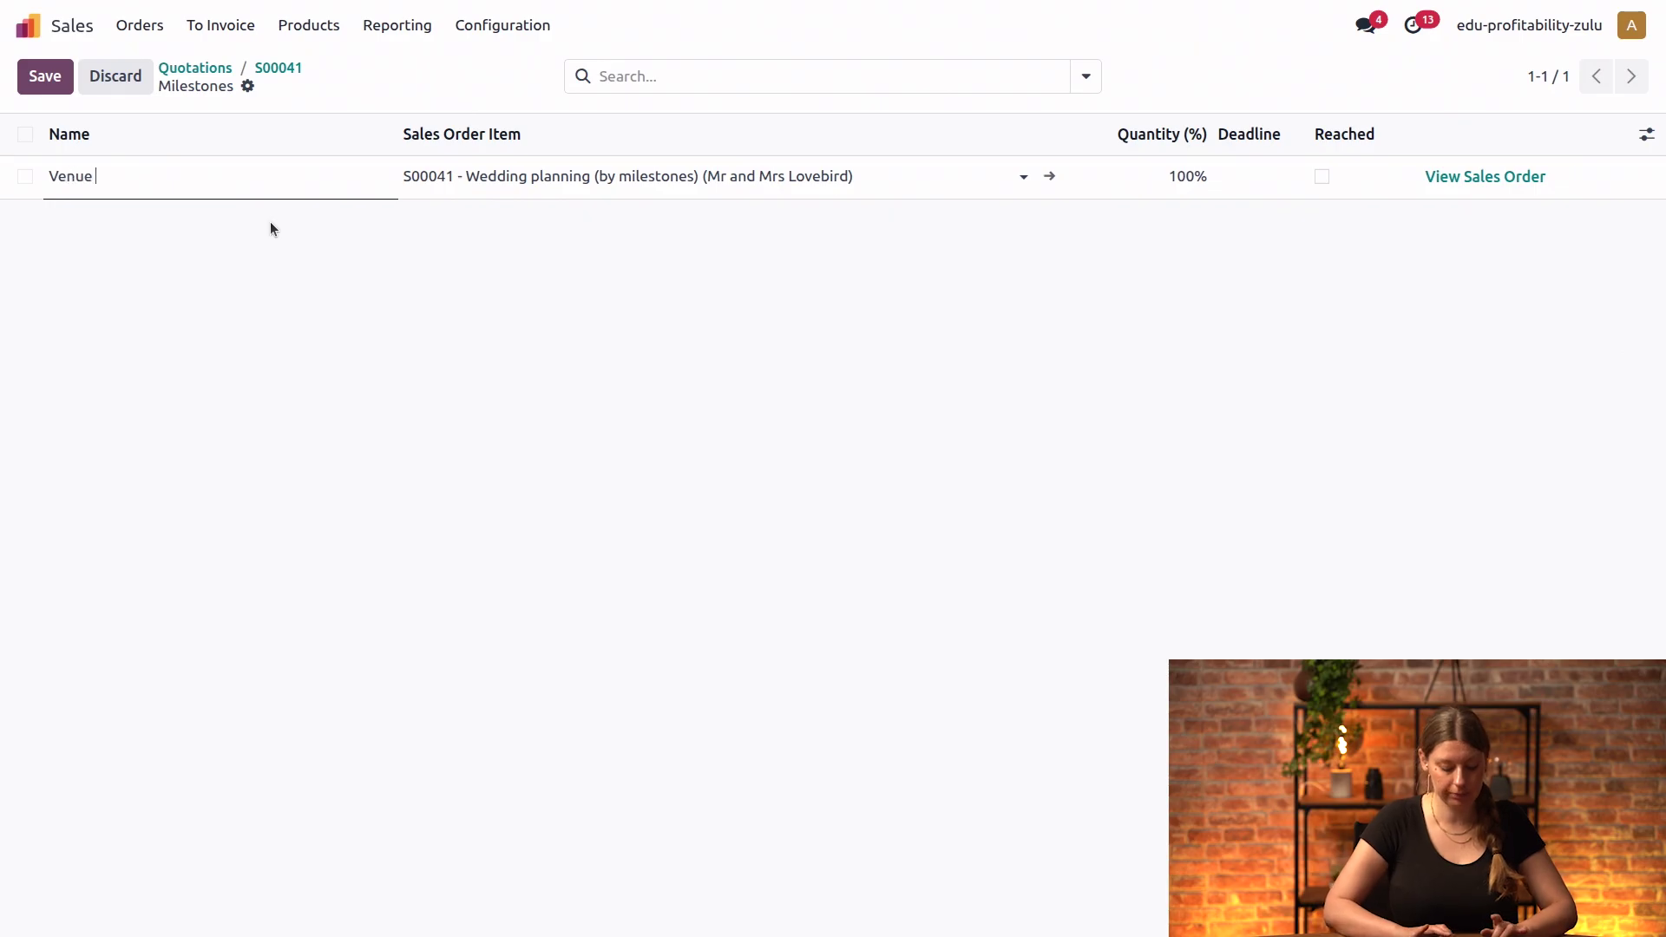
text(booking)
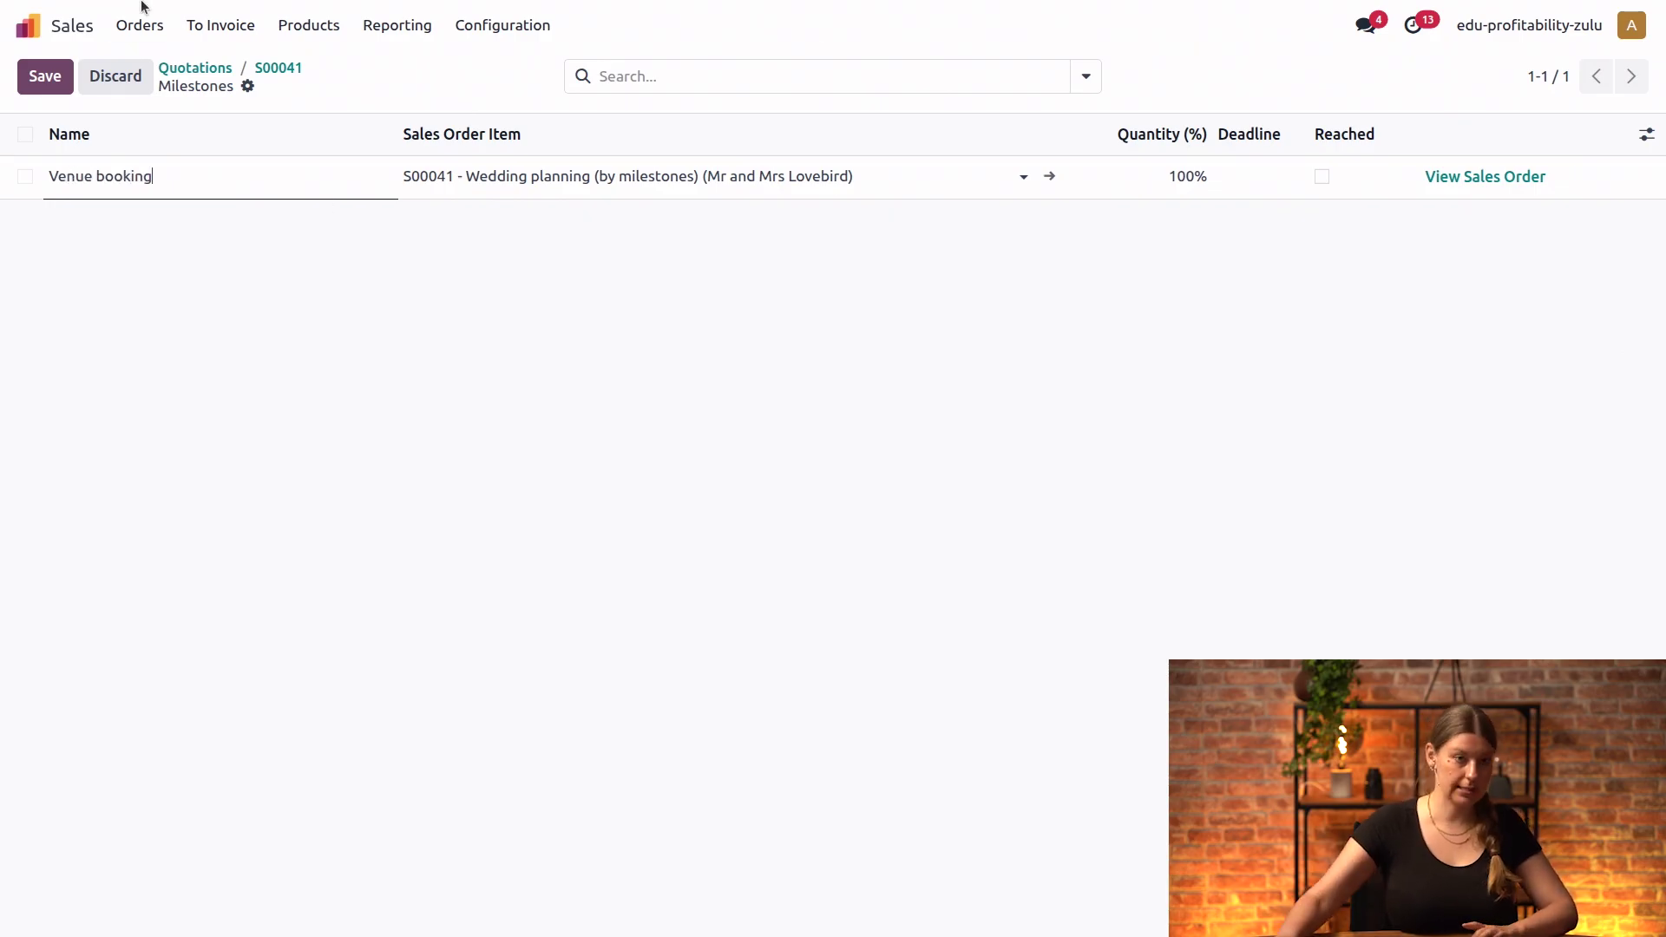
key(ctrl+a)
click(552, 462)
click(45, 77)
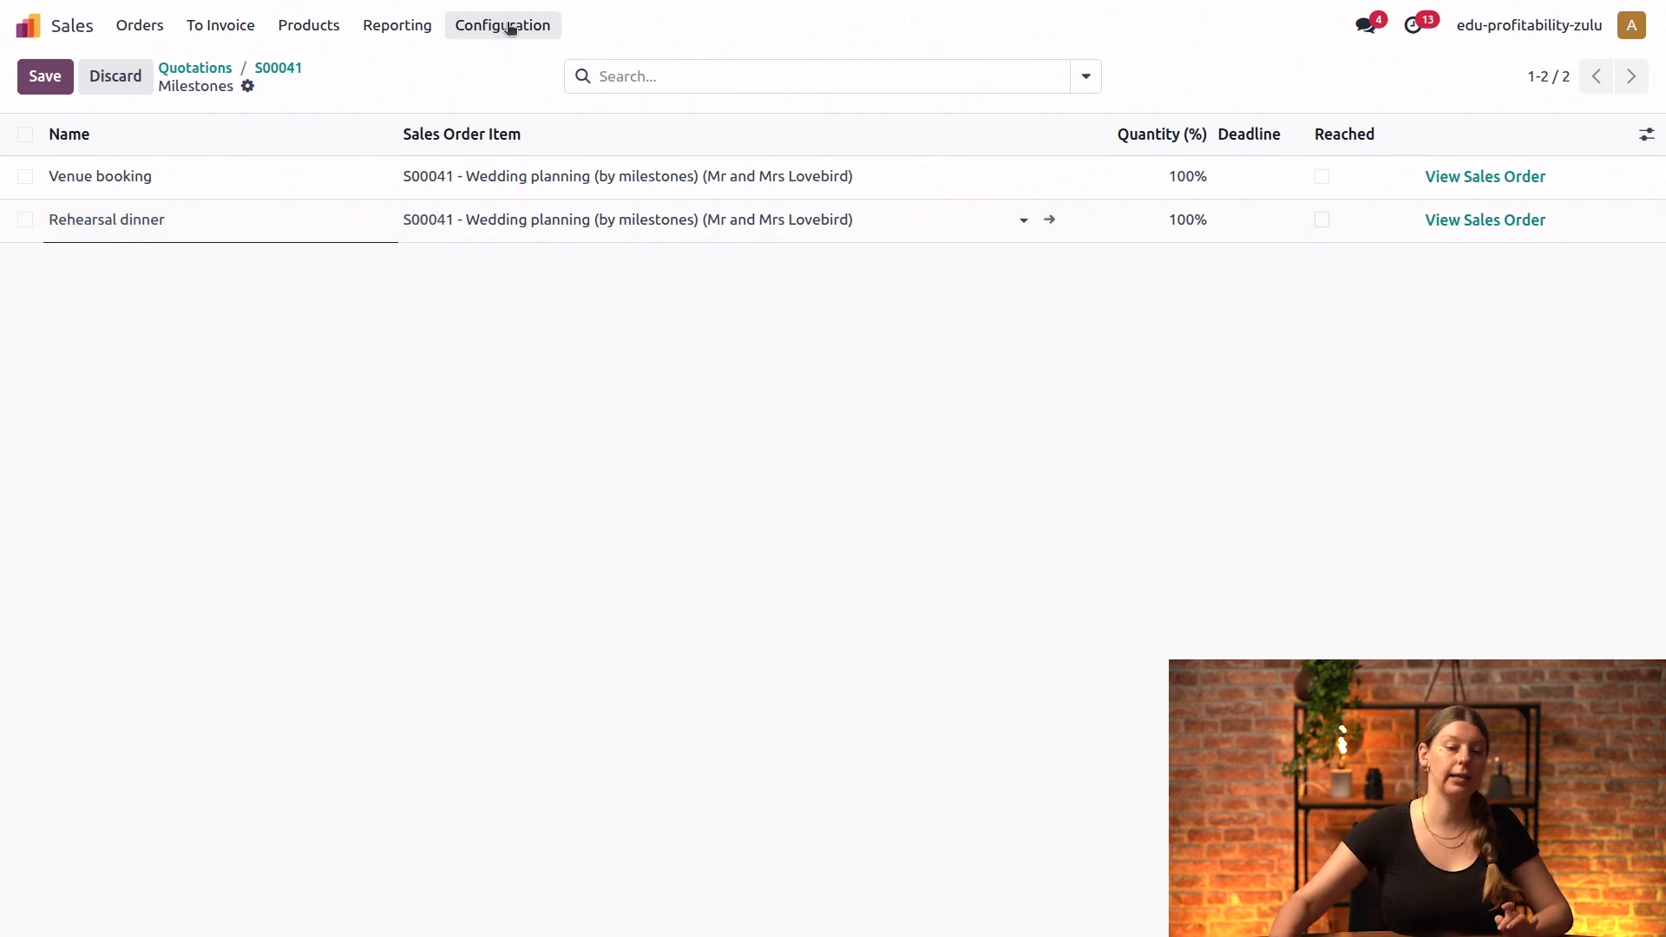
click(1097, 171)
Step: Set Quantity (%) to 50 for both Venue booking and Rehearsal dinner
click(1196, 177)
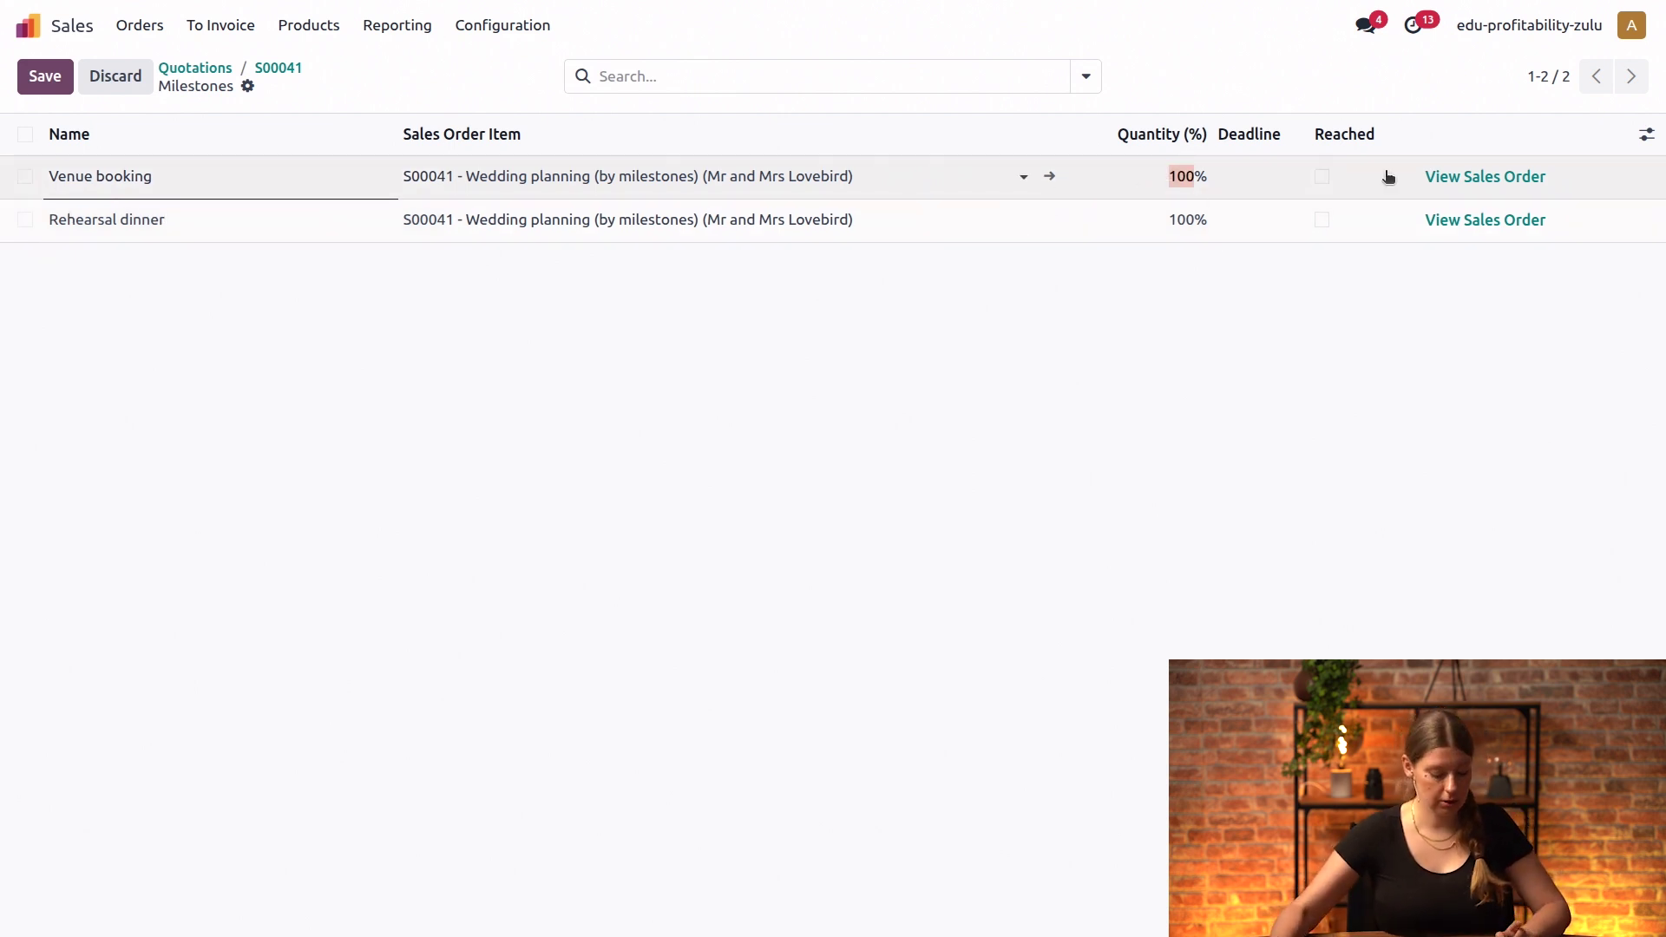
text(50)
click(1191, 220)
text(50)
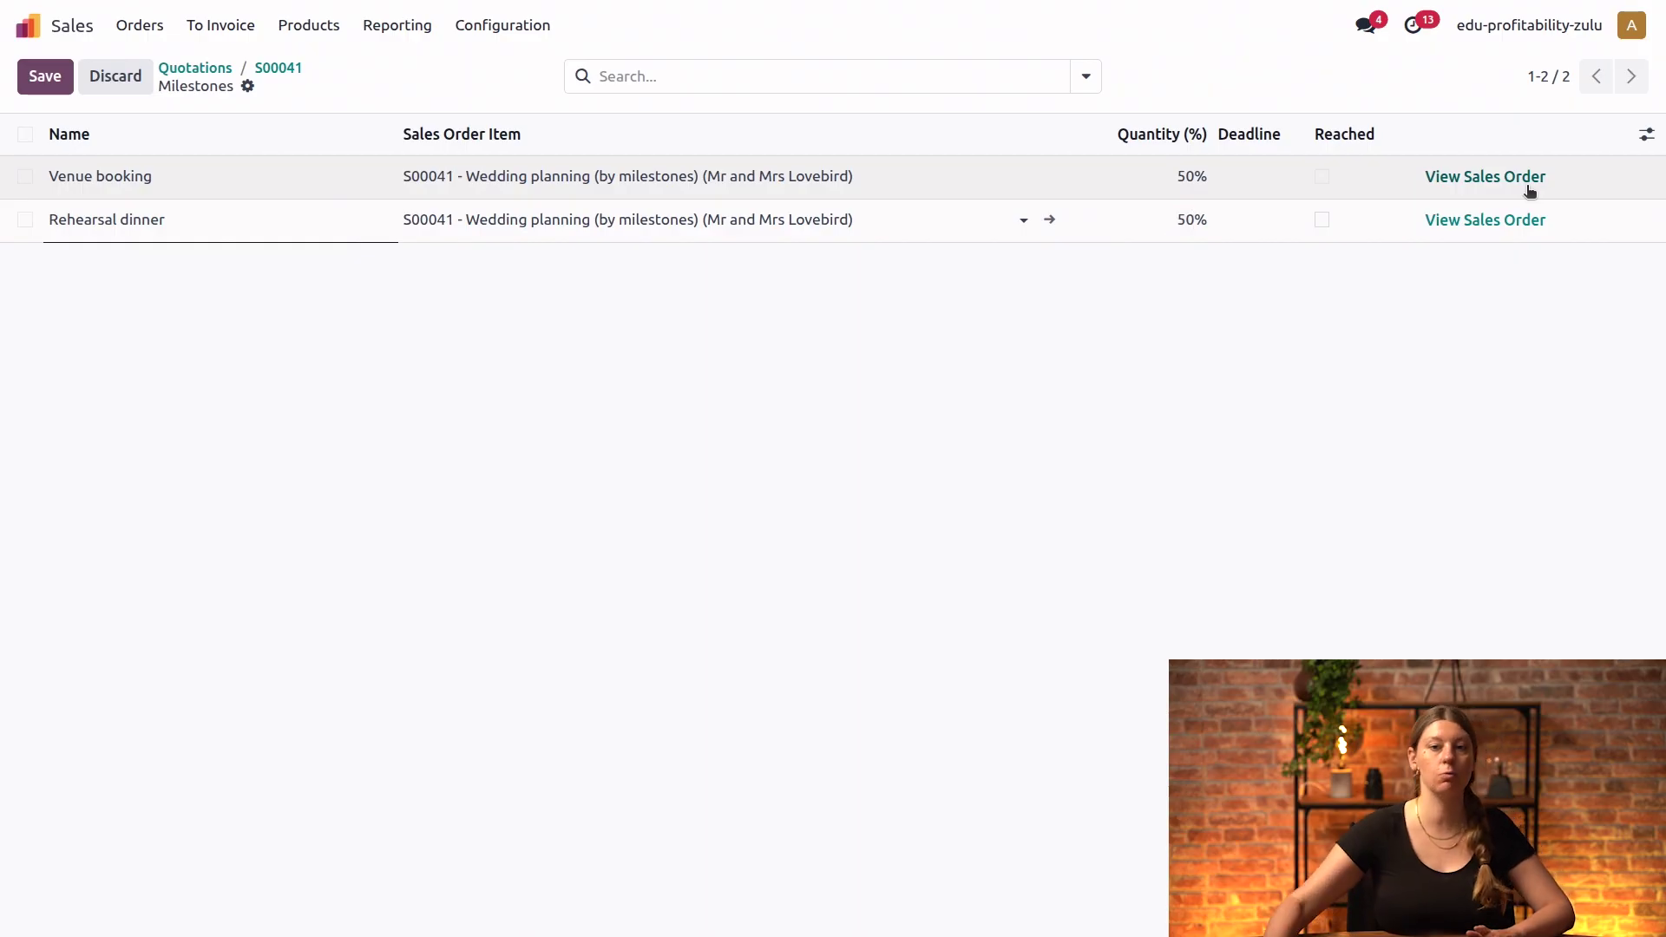
click(1329, 371)
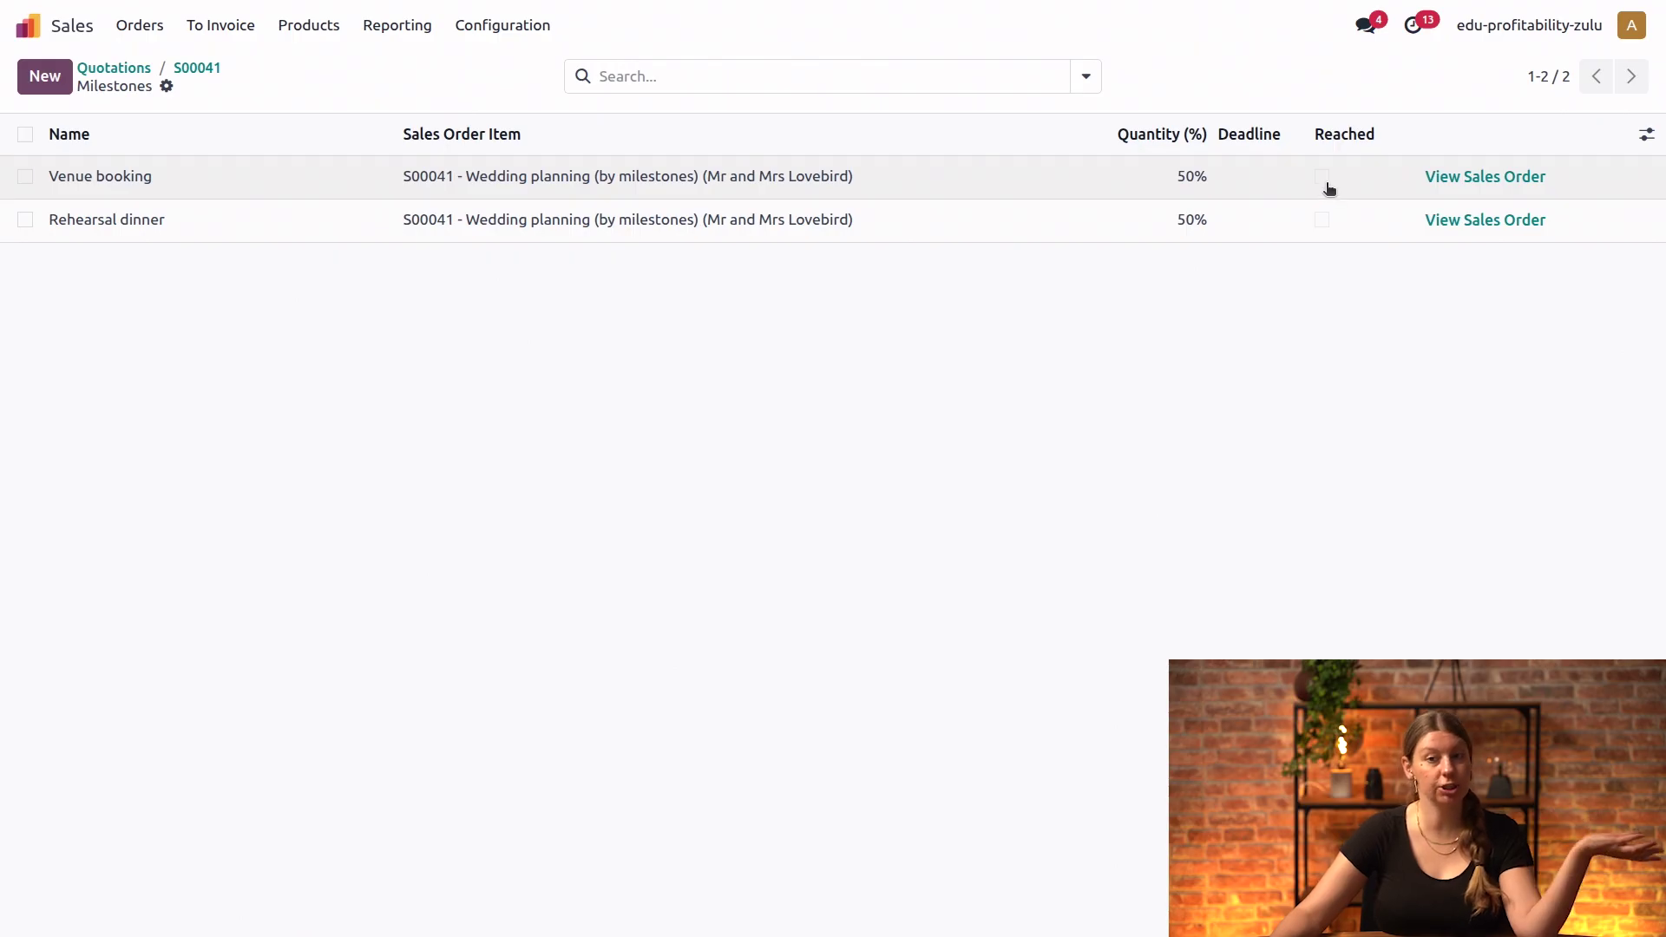
Step: Tick Reached on Venue booking and return to S00041, now showing 0.50 delivered
click(1322, 176)
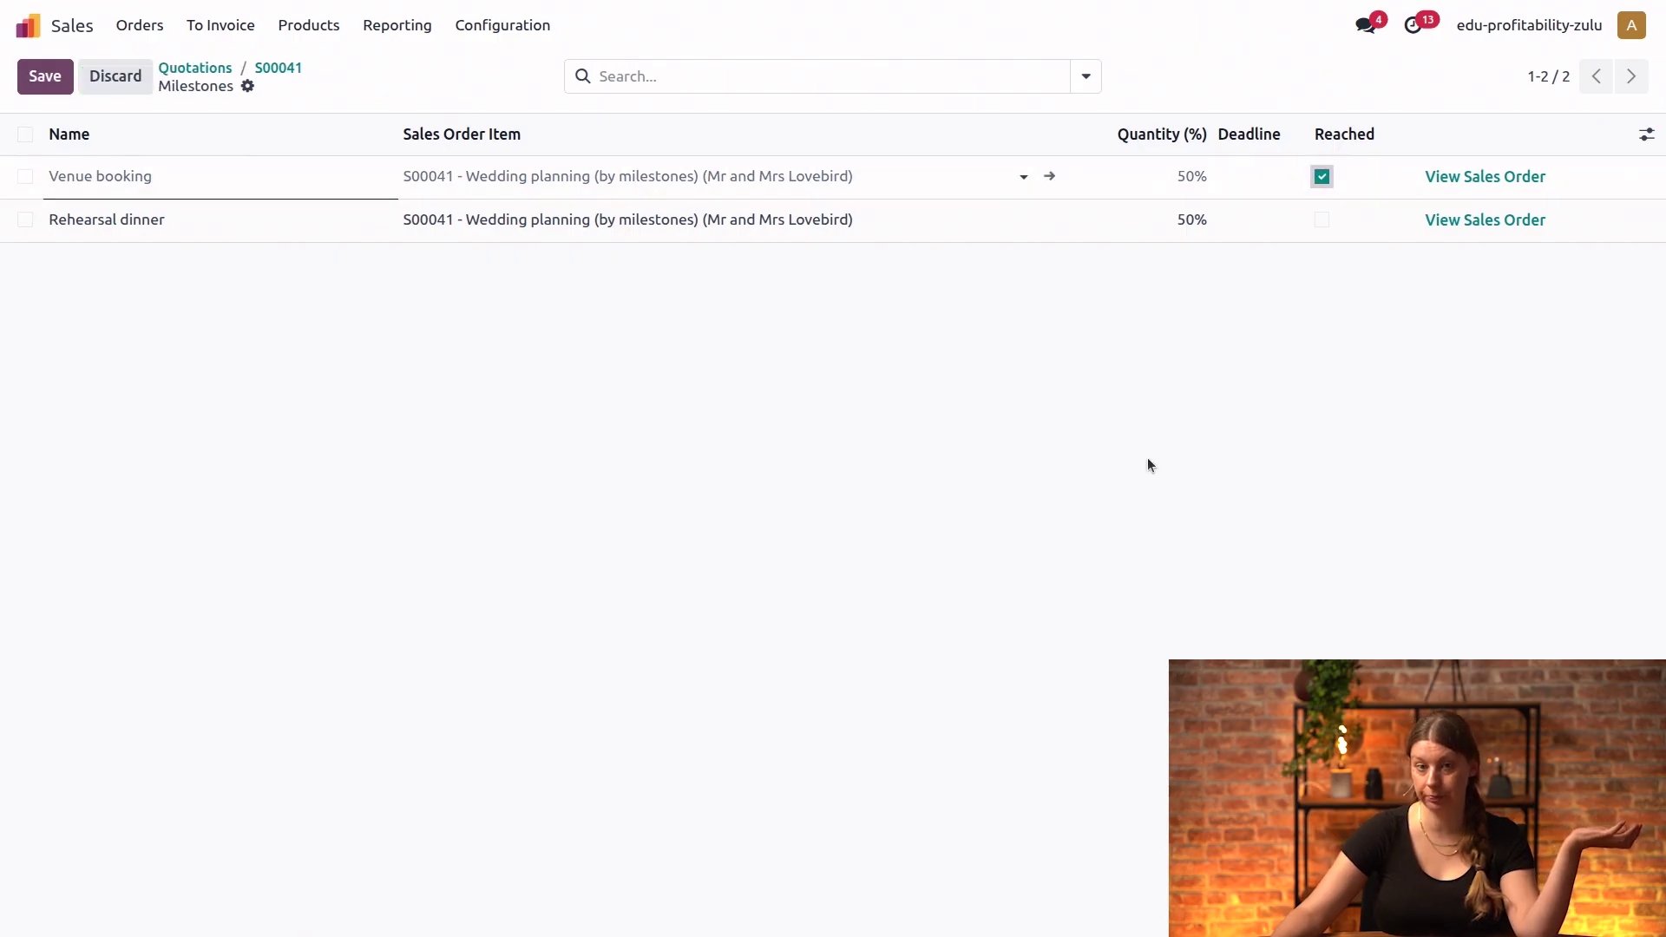
click(1231, 442)
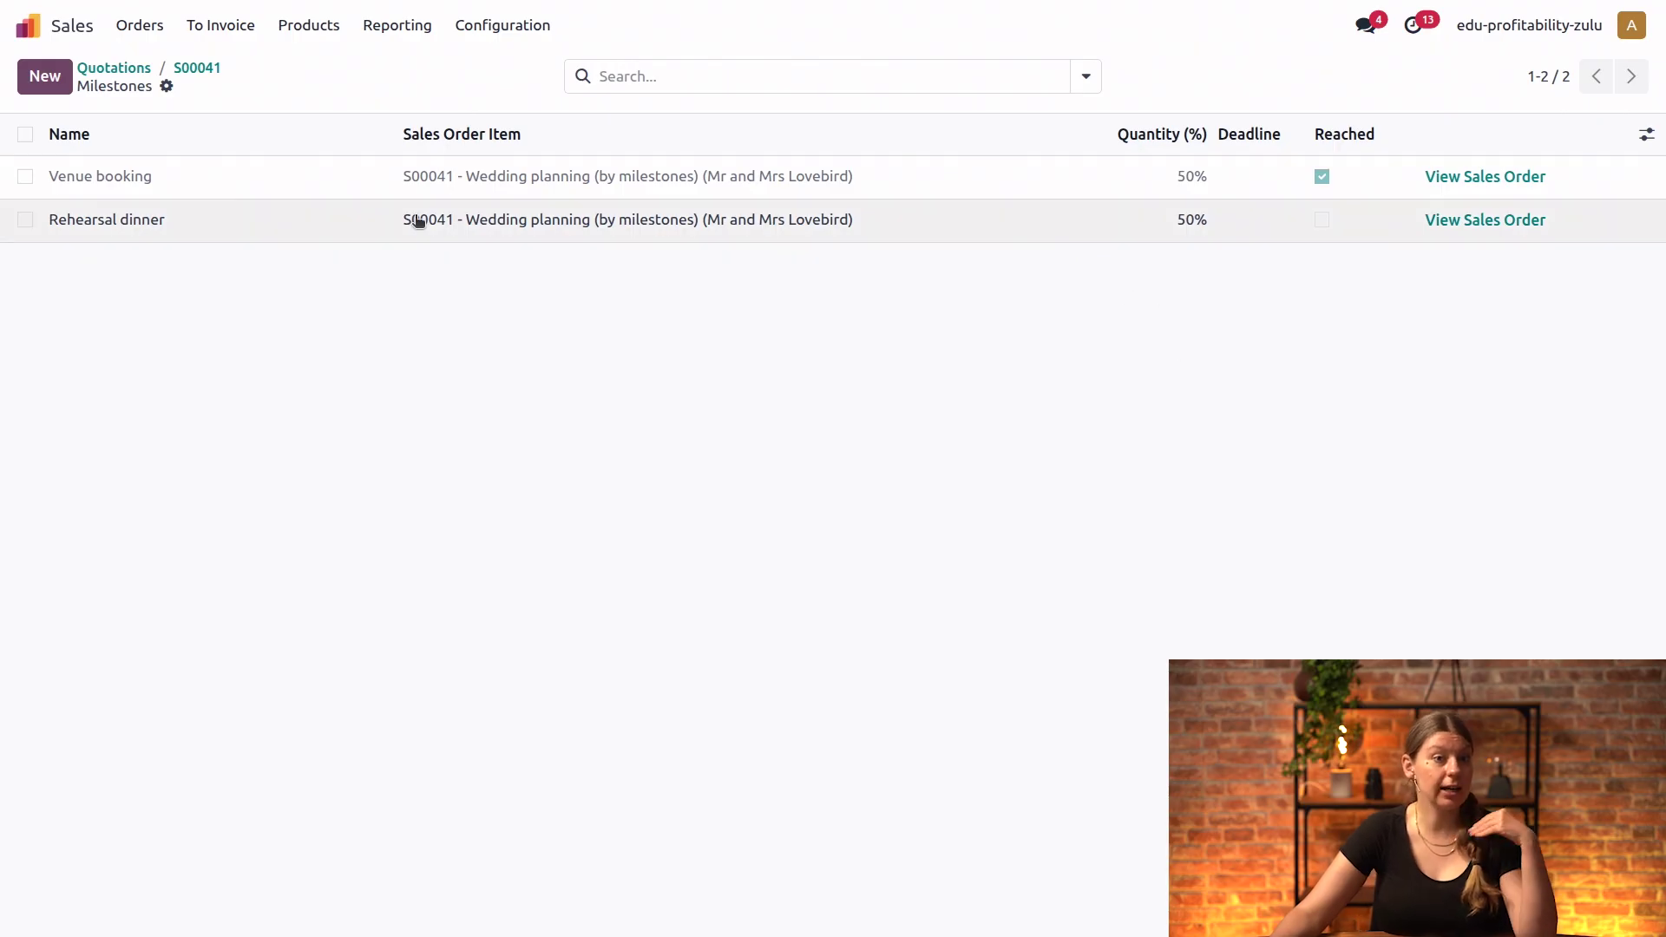
click(196, 66)
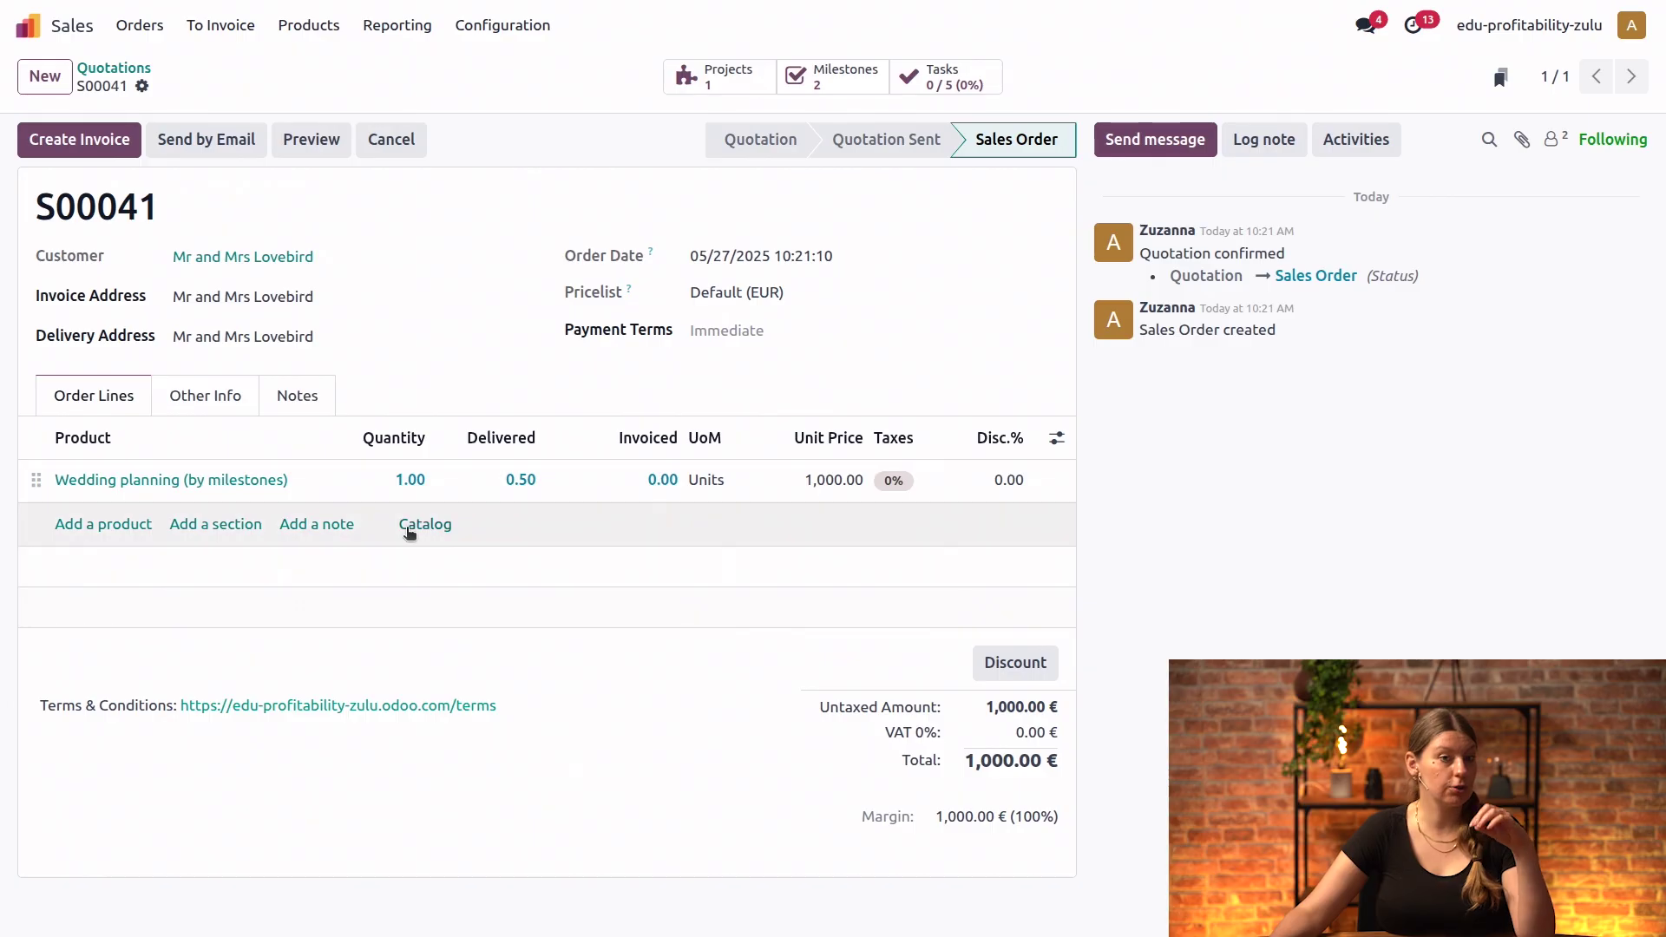
Step: Create a regular invoice from S00041 and post it for 500.00 €
click(79, 139)
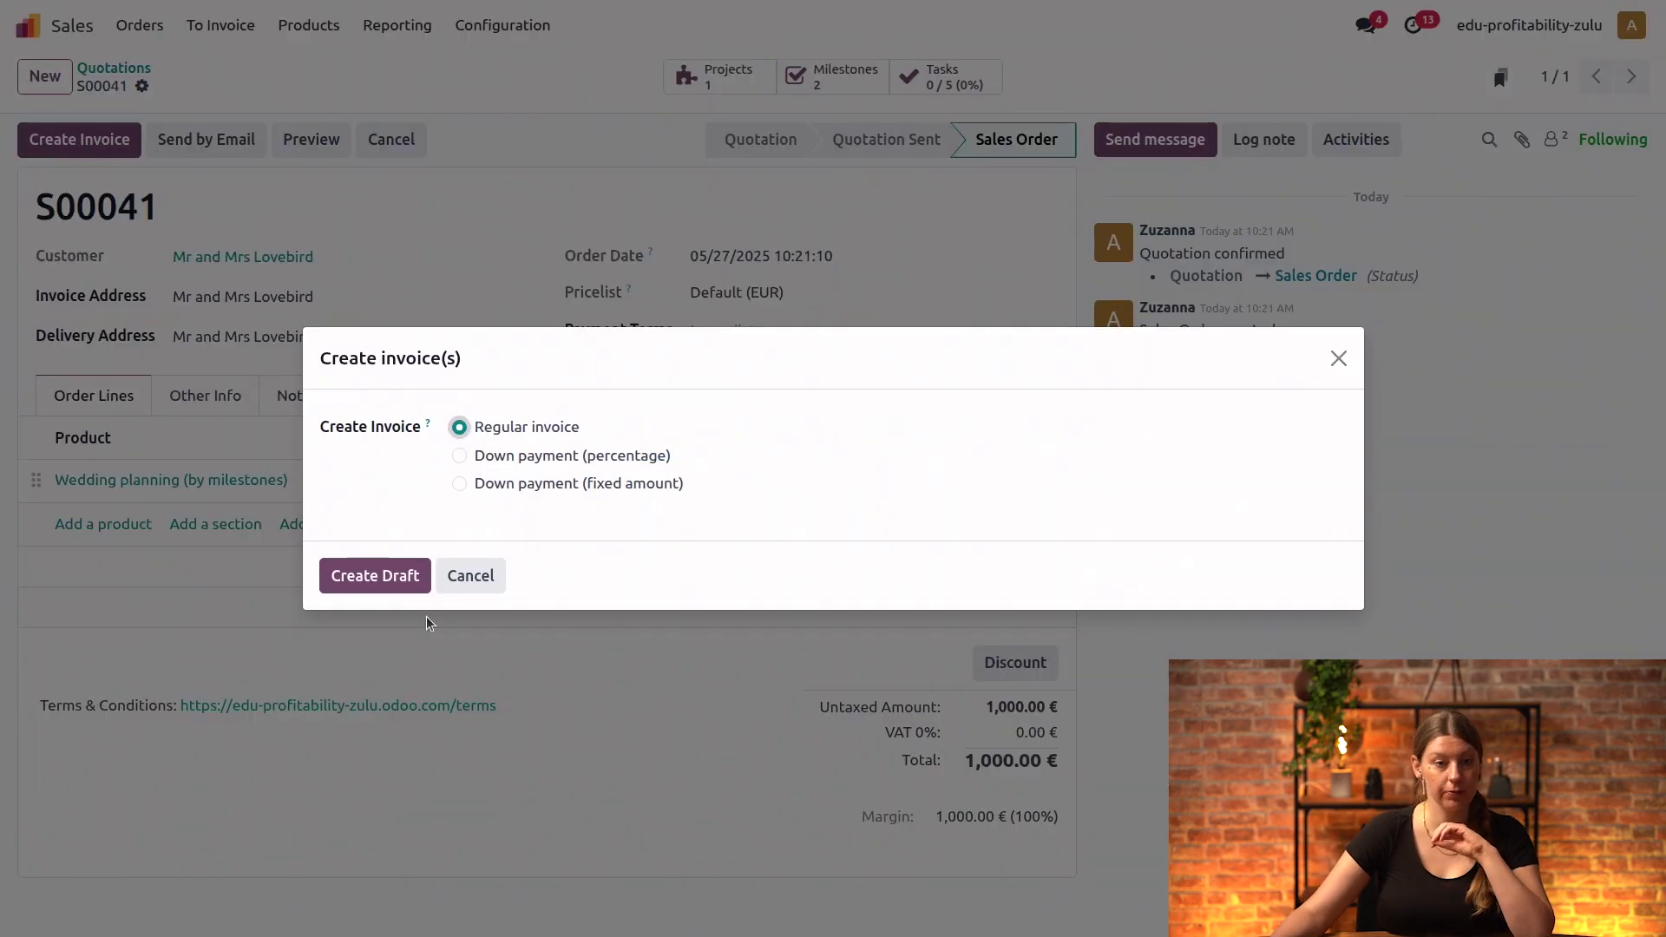
click(373, 578)
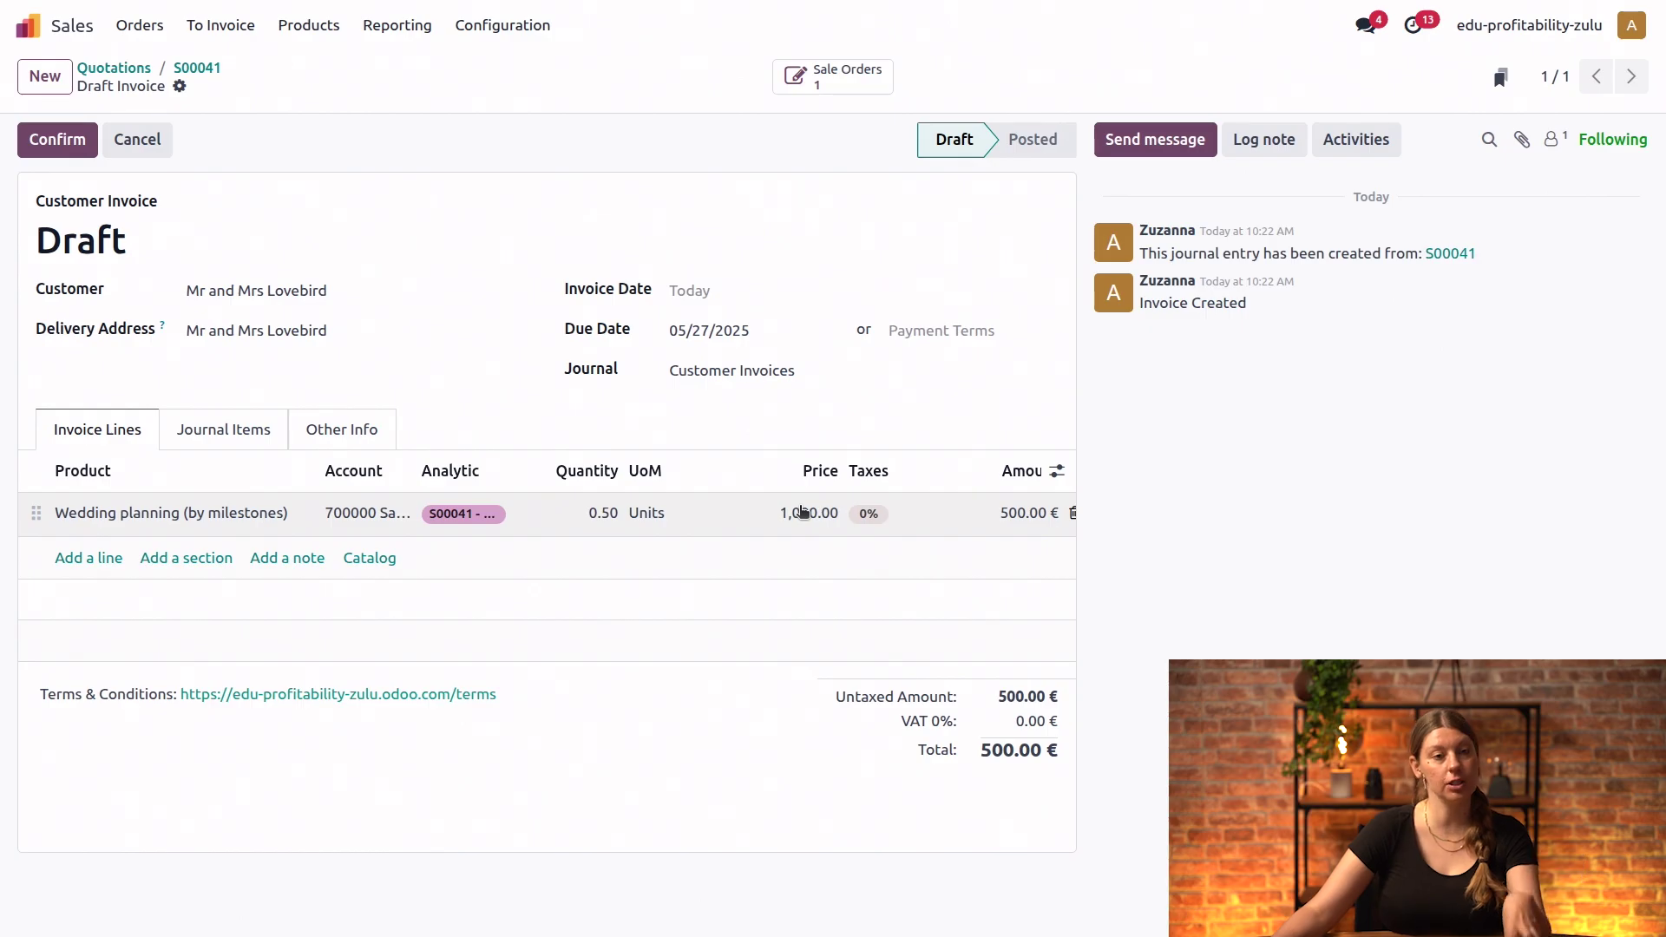
click(69, 146)
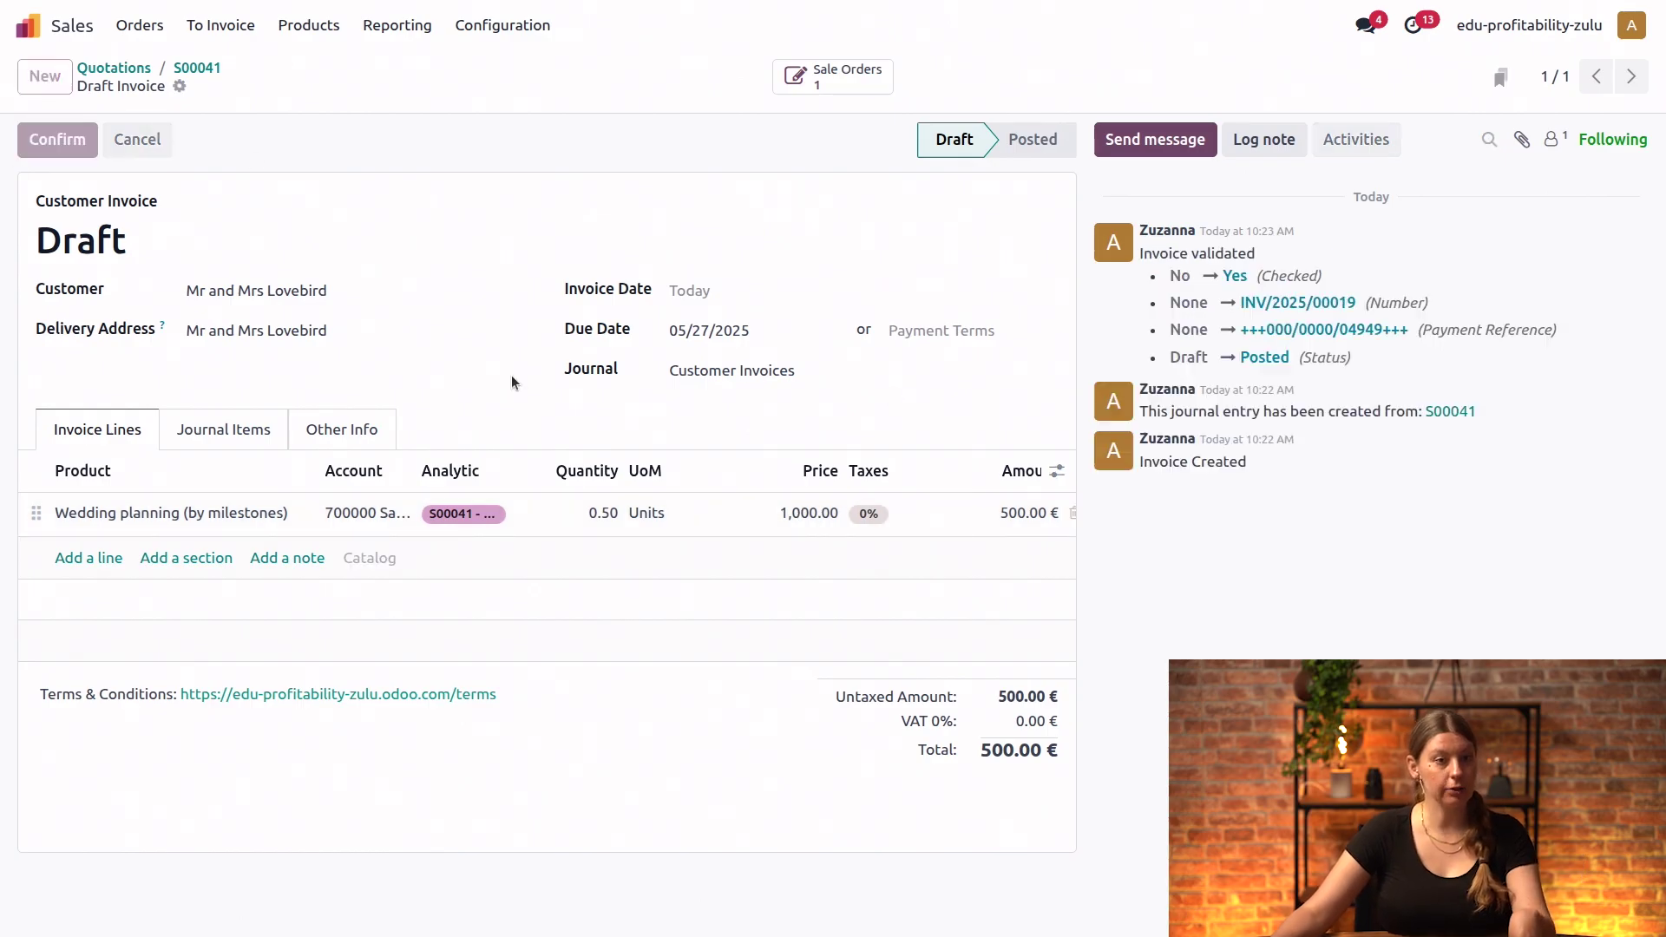